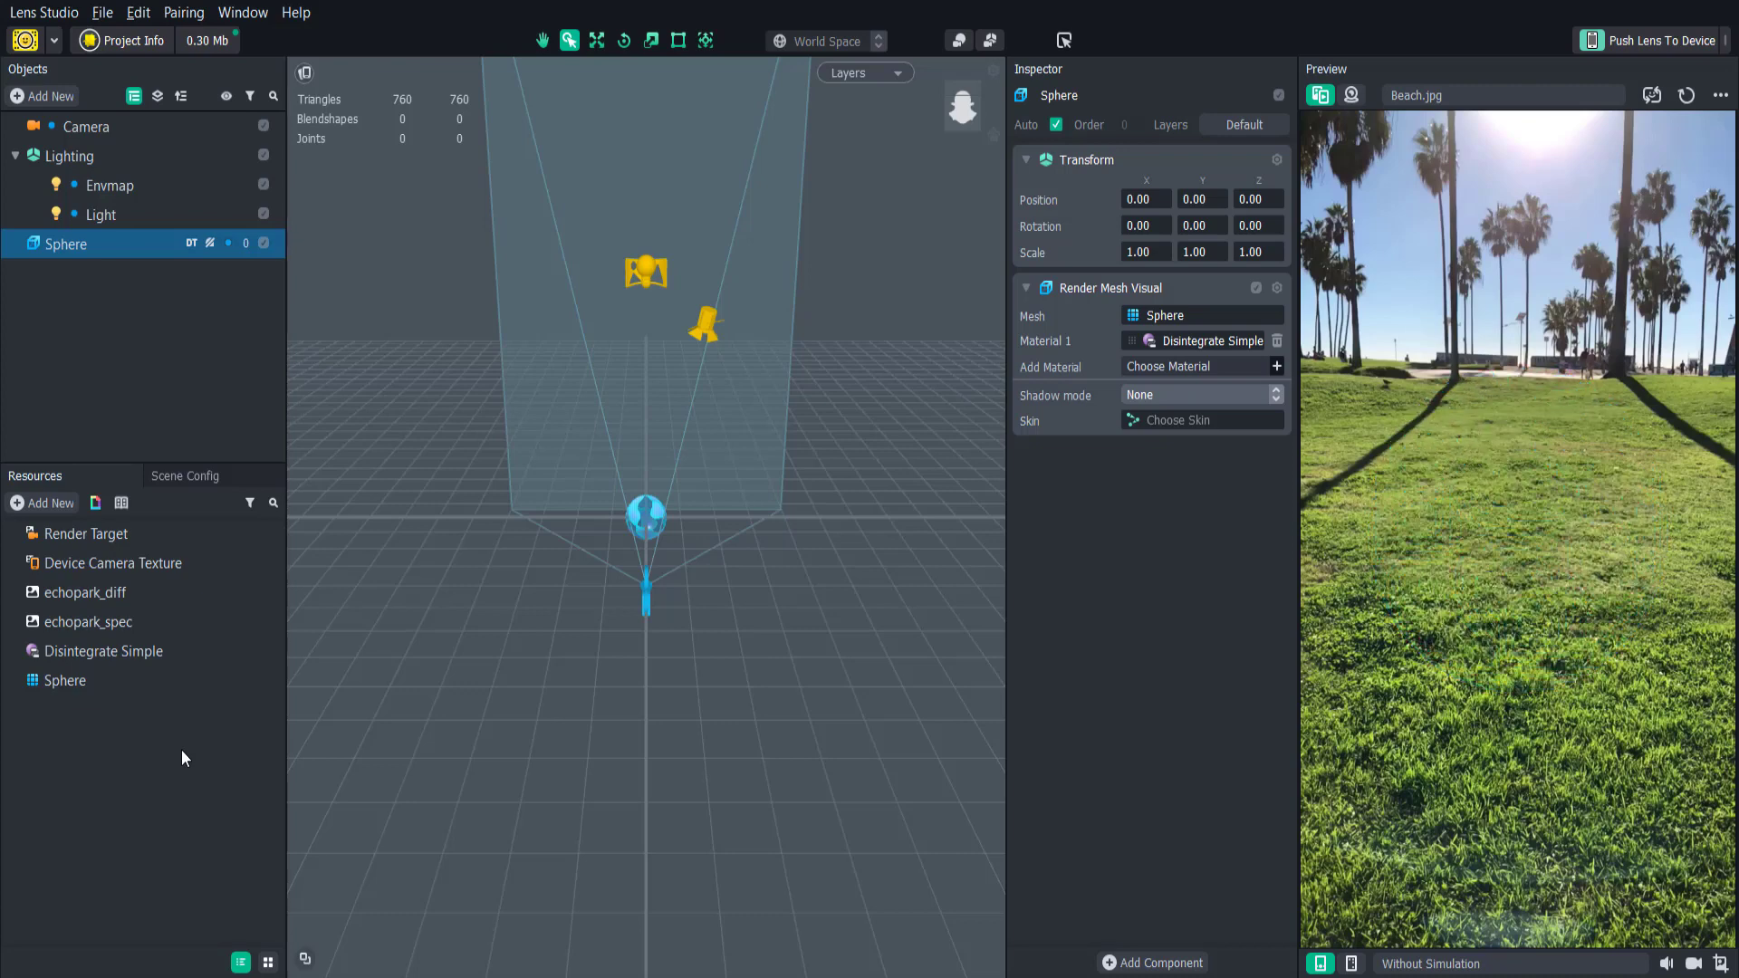
# - Create a Graph Empty material and assign it to the Sphere as its Material 1 in place of Disintegrate Simple
pyautogui.click(41, 503)
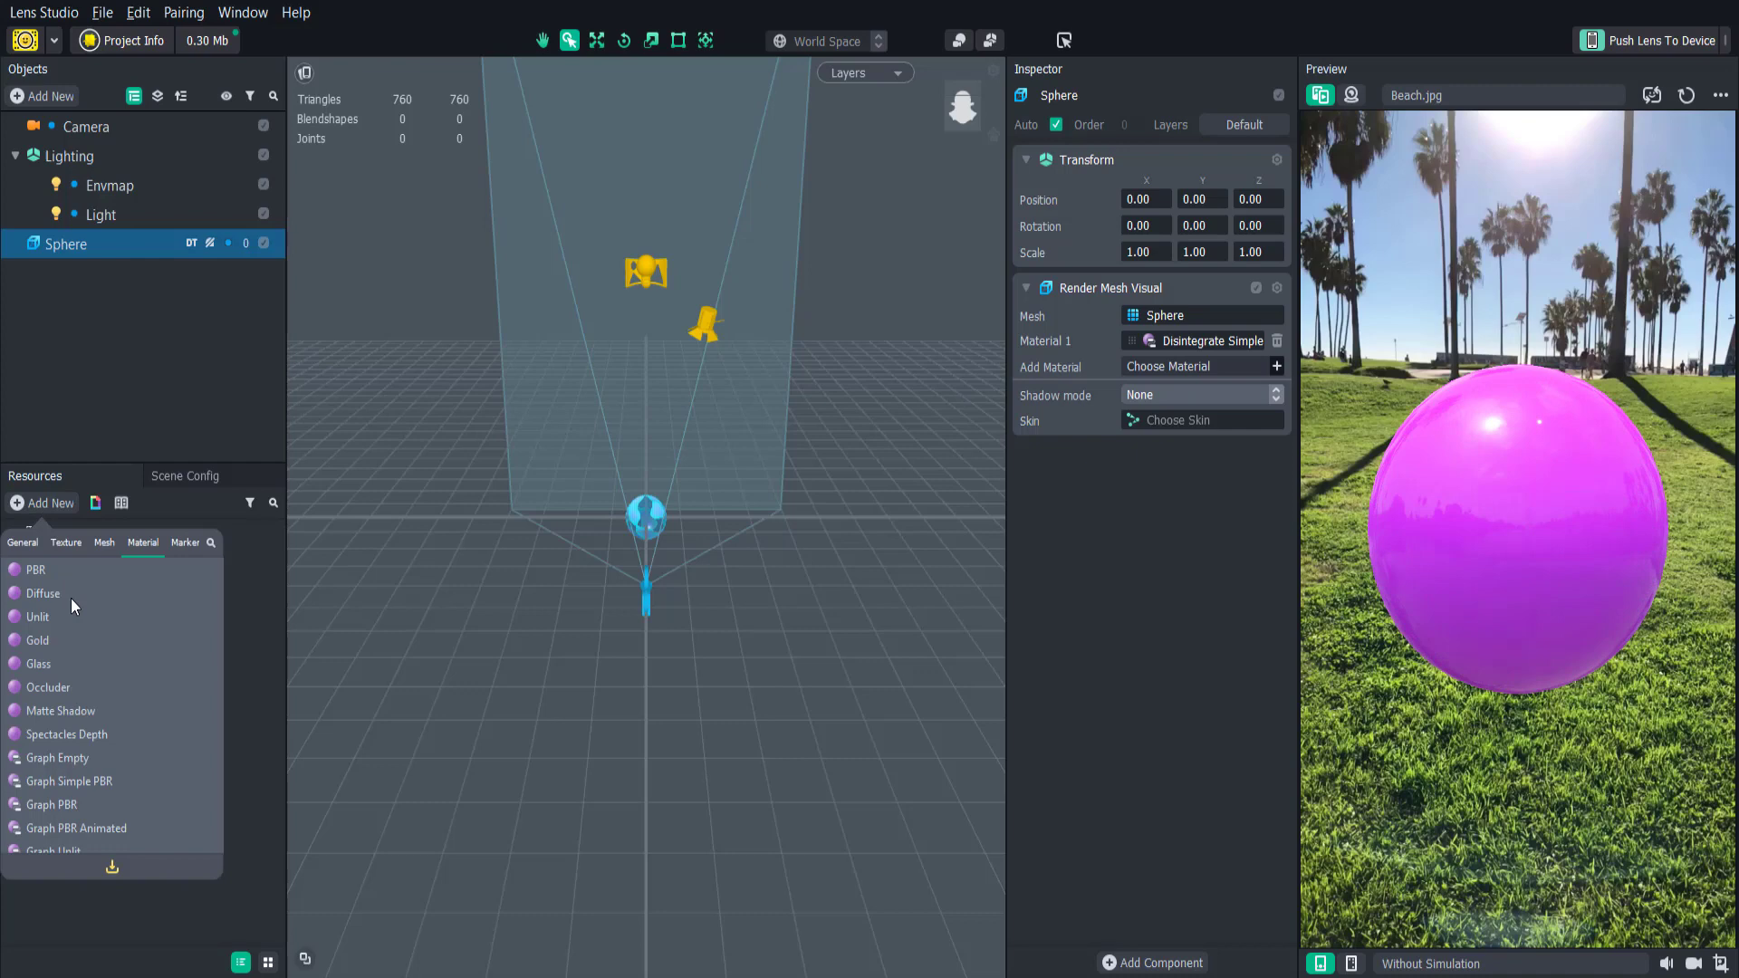
pyautogui.click(82, 758)
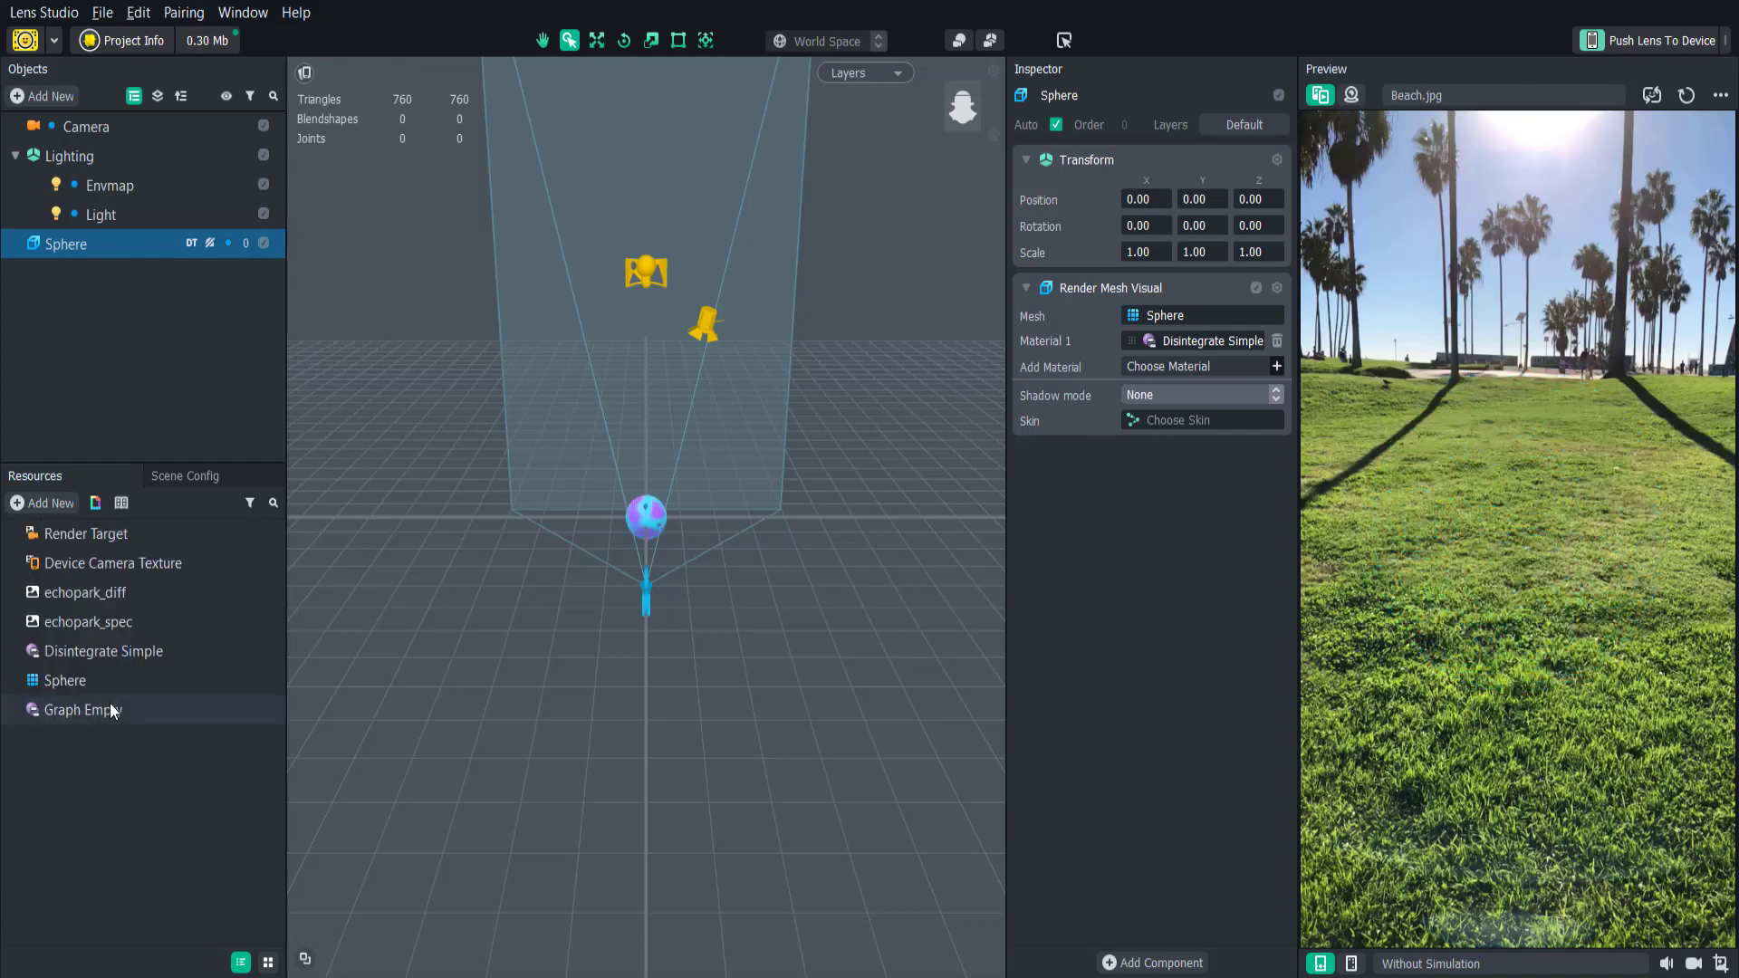
pyautogui.moveTo(110, 711); pyautogui.dragTo(172, 243)
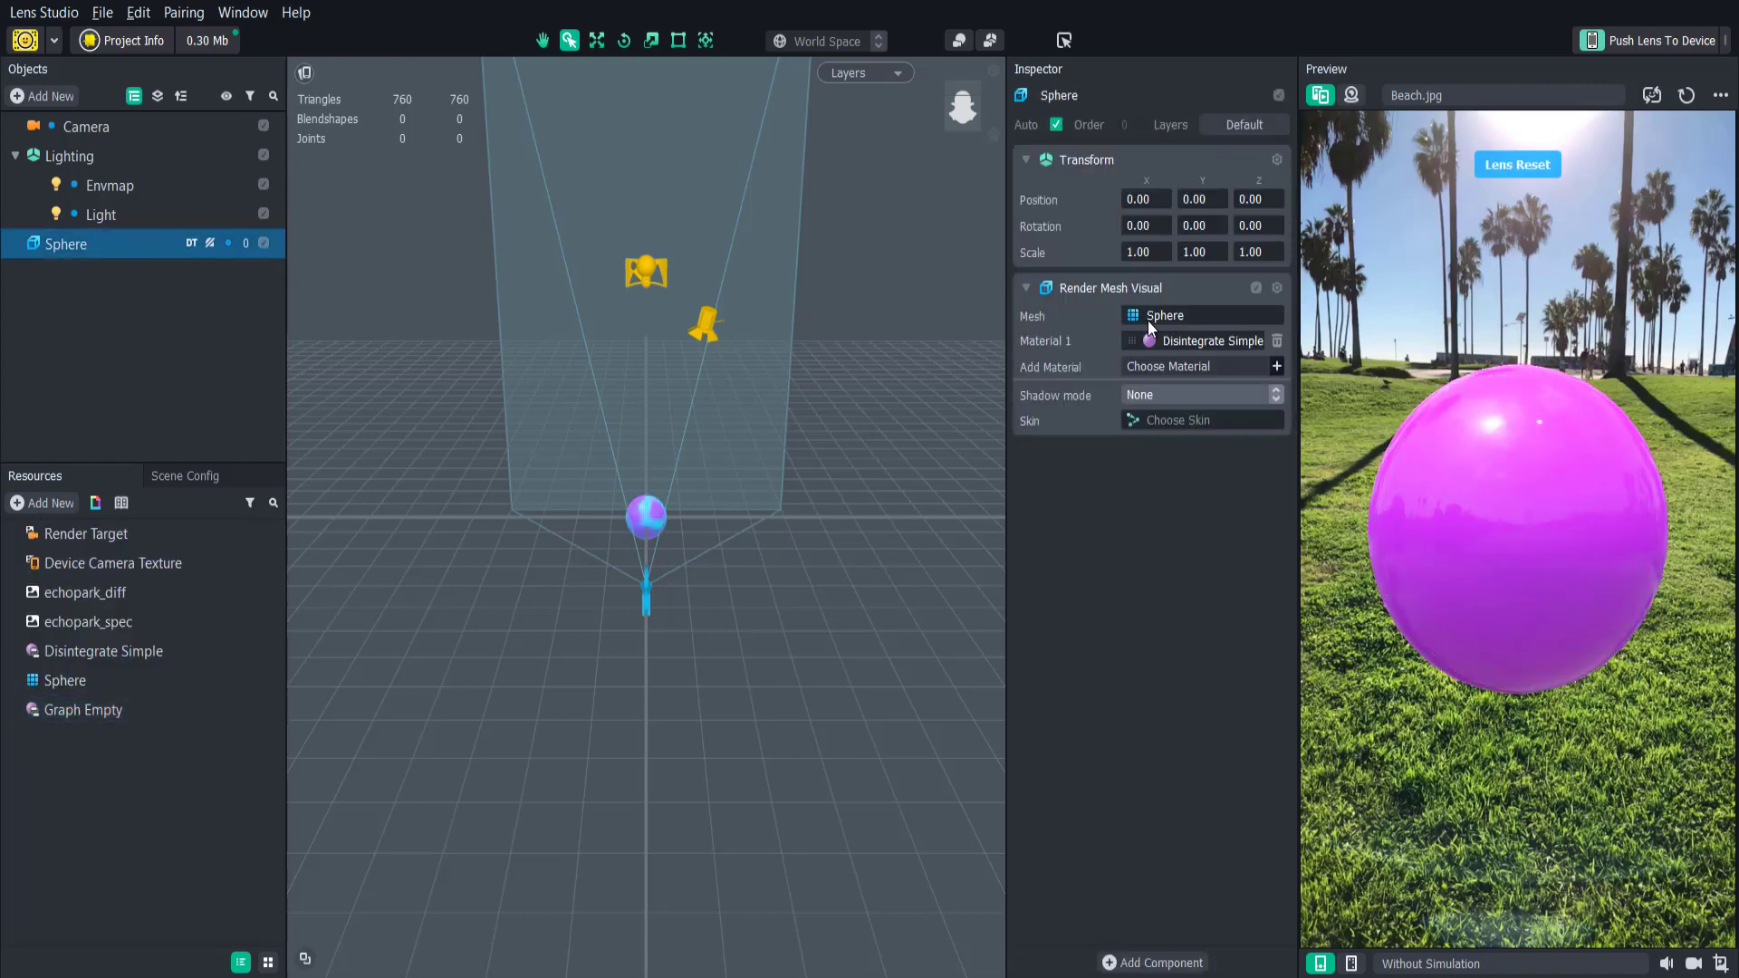
pyautogui.click(1204, 340)
pyautogui.doubleClick(878, 322)
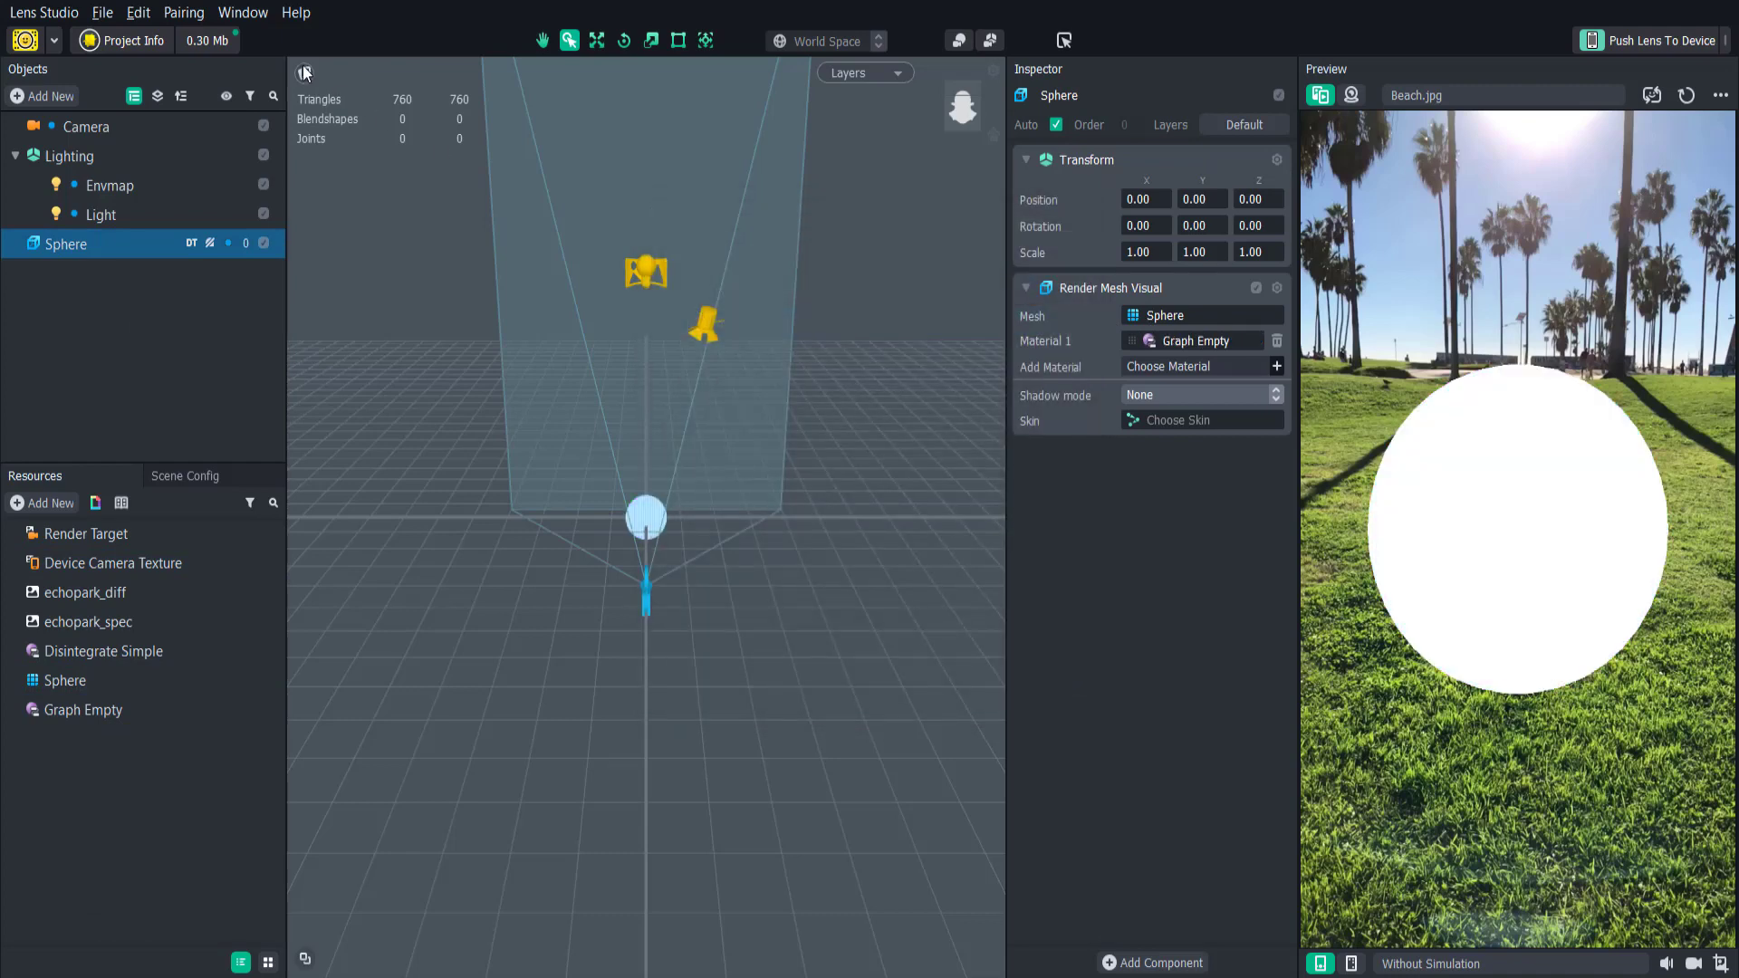
# - Open the Material Editor on the Graph Empty material and make free space beside its Shader node
pyautogui.click(242, 12)
pyautogui.moveTo(311, 45)
pyautogui.click(530, 239)
pyautogui.moveTo(451, 419); pyautogui.dragTo(607, 406, button='middle')
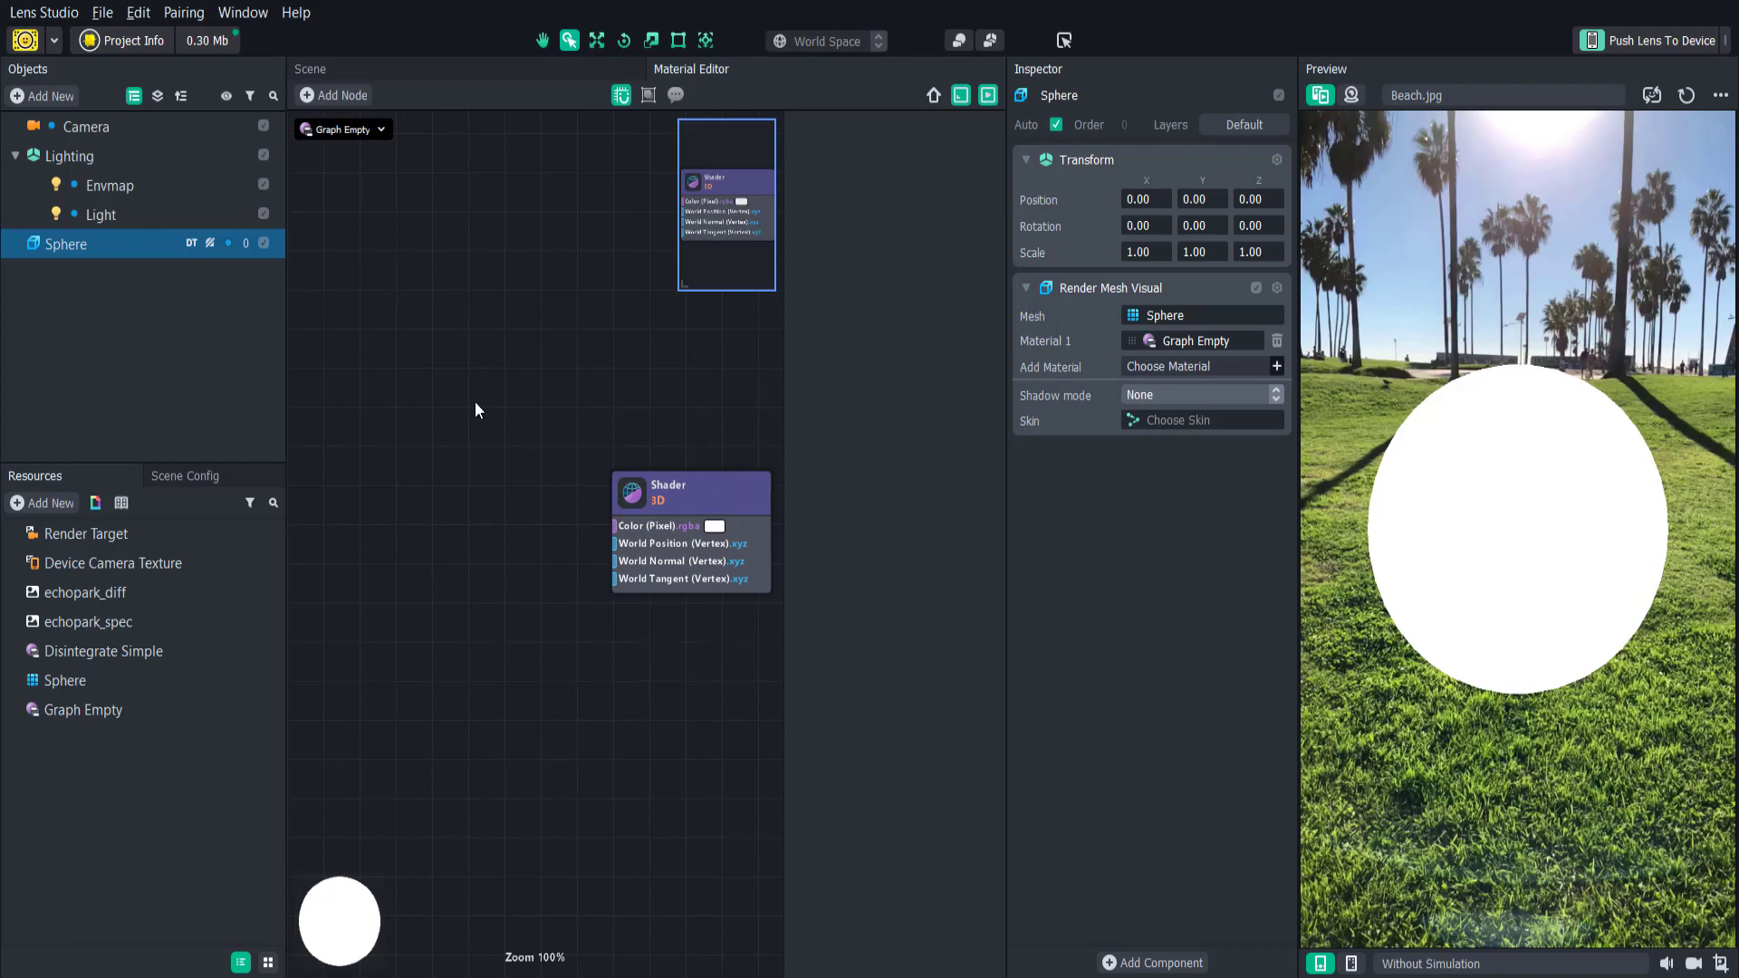
pyautogui.scroll(-4, 473, 403)
pyautogui.moveTo(358, 381); pyautogui.dragTo(478, 429, button='middle')
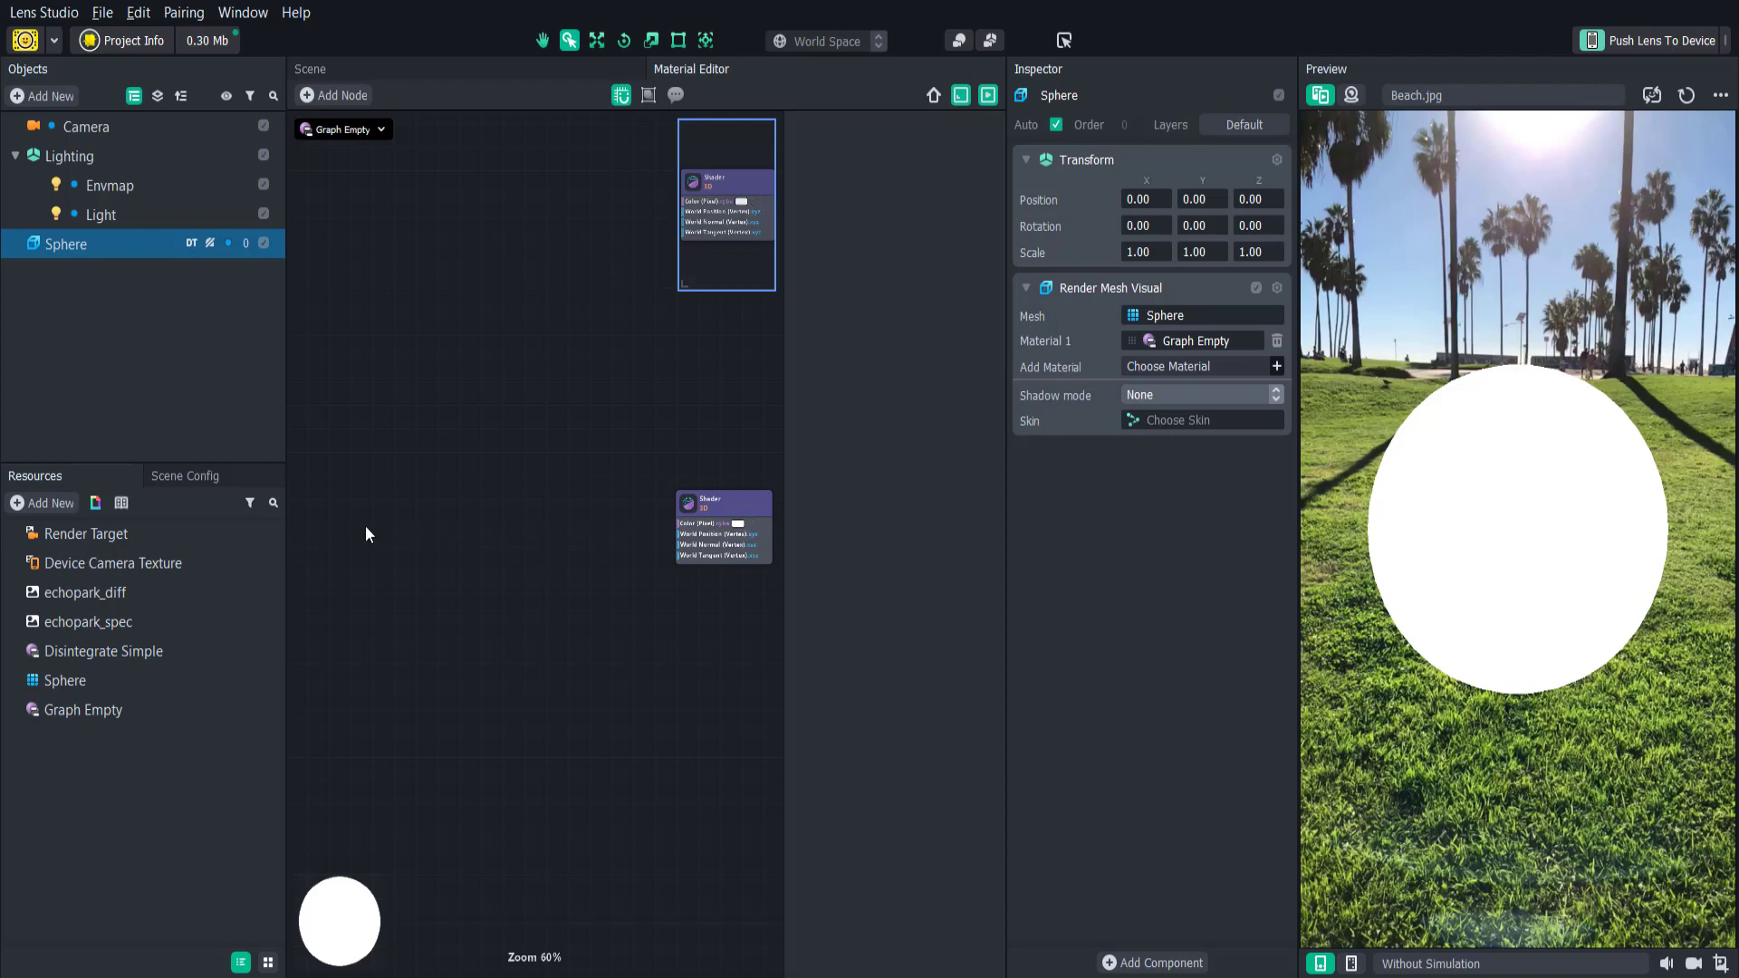
# - Find the noise nodes and add a Triplanar Noise sub-graph node to the material graph, away from the Shader node
pyautogui.click(349, 97)
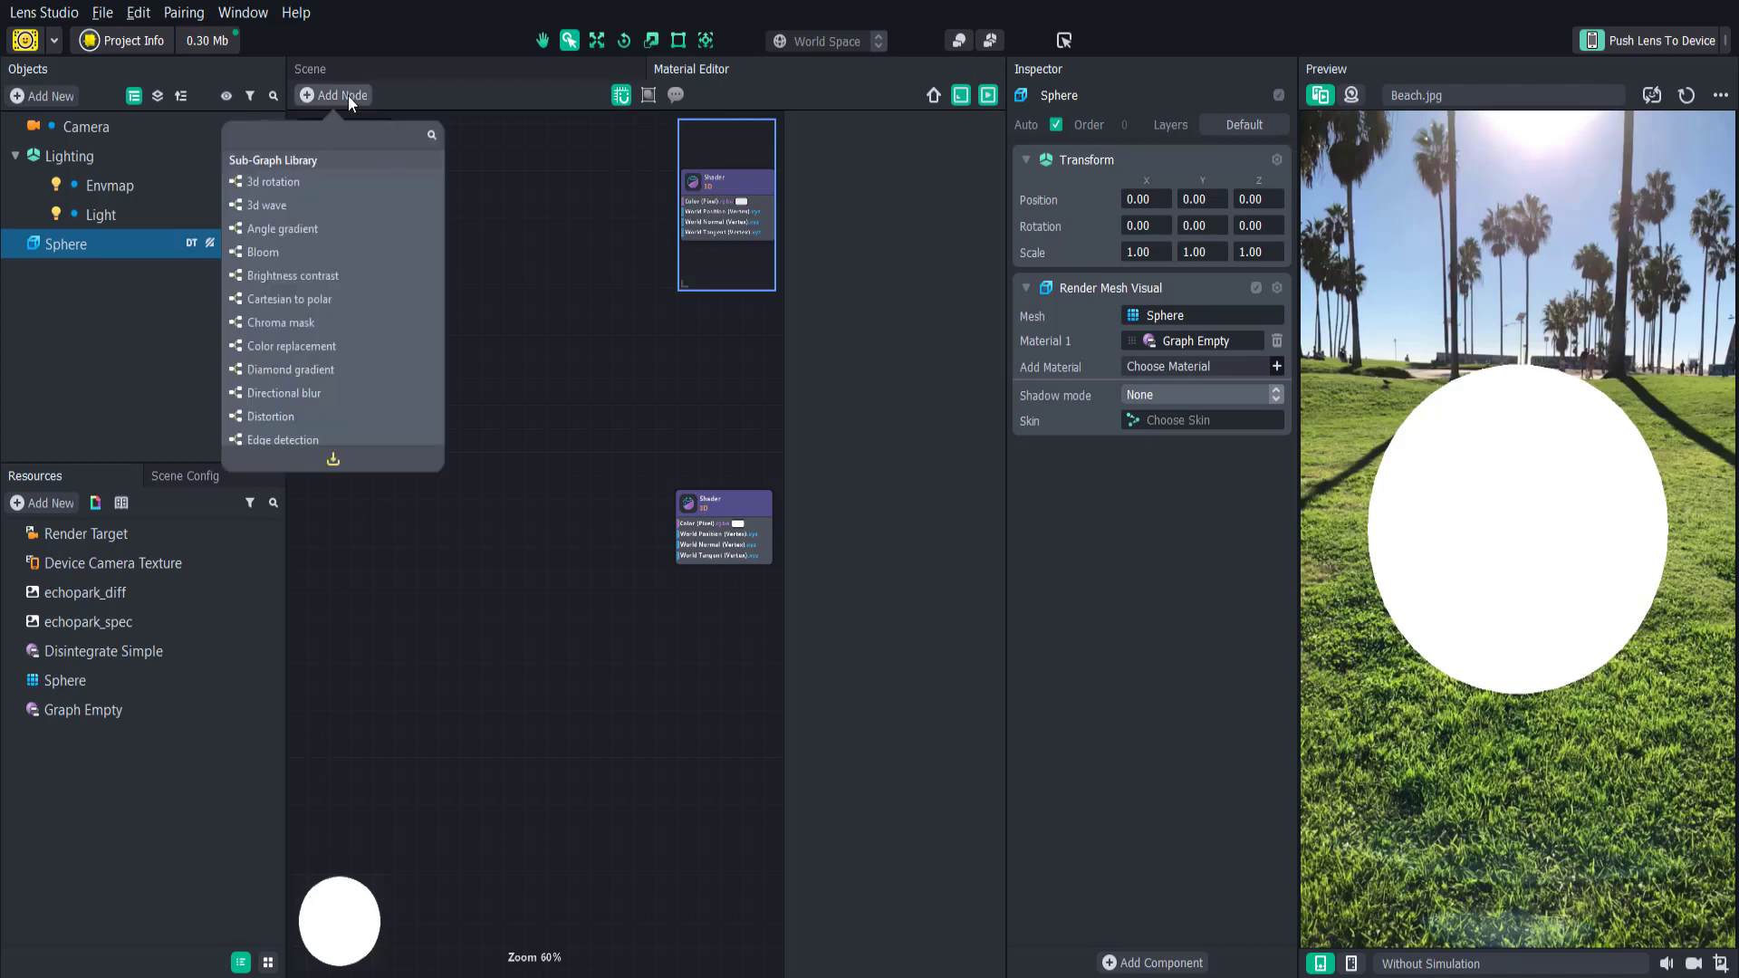
pyautogui.click(348, 97)
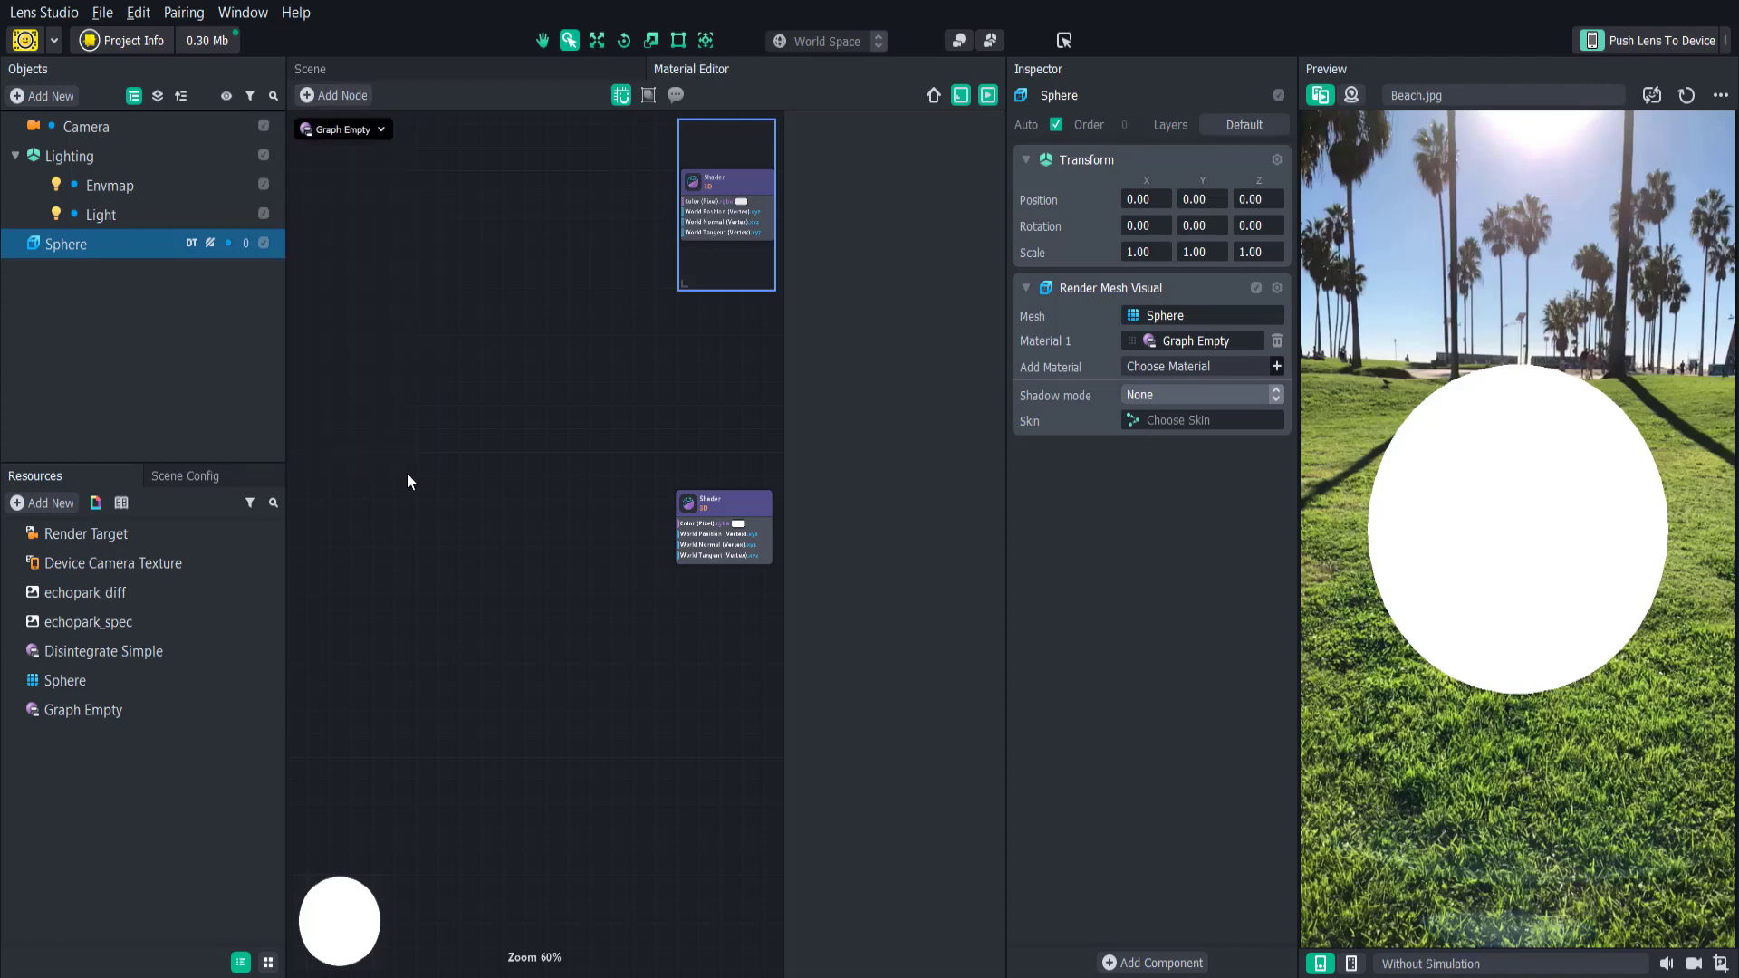
pyautogui.rightClick(360, 505)
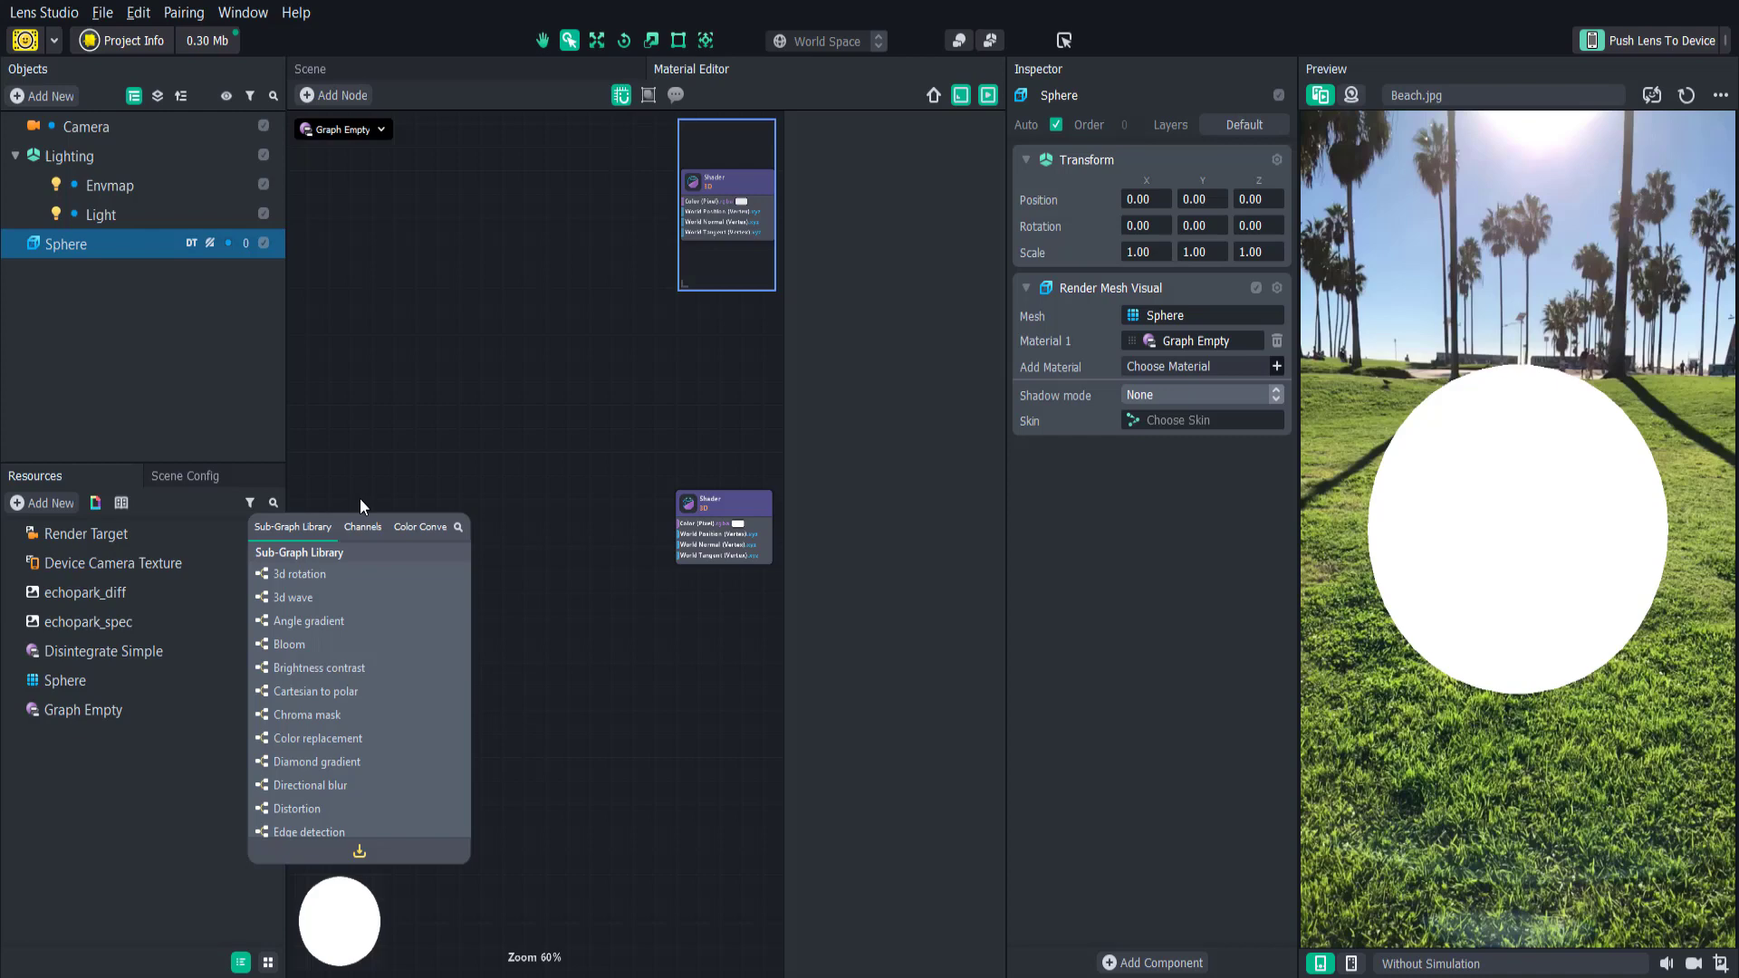
pyautogui.write('noise')
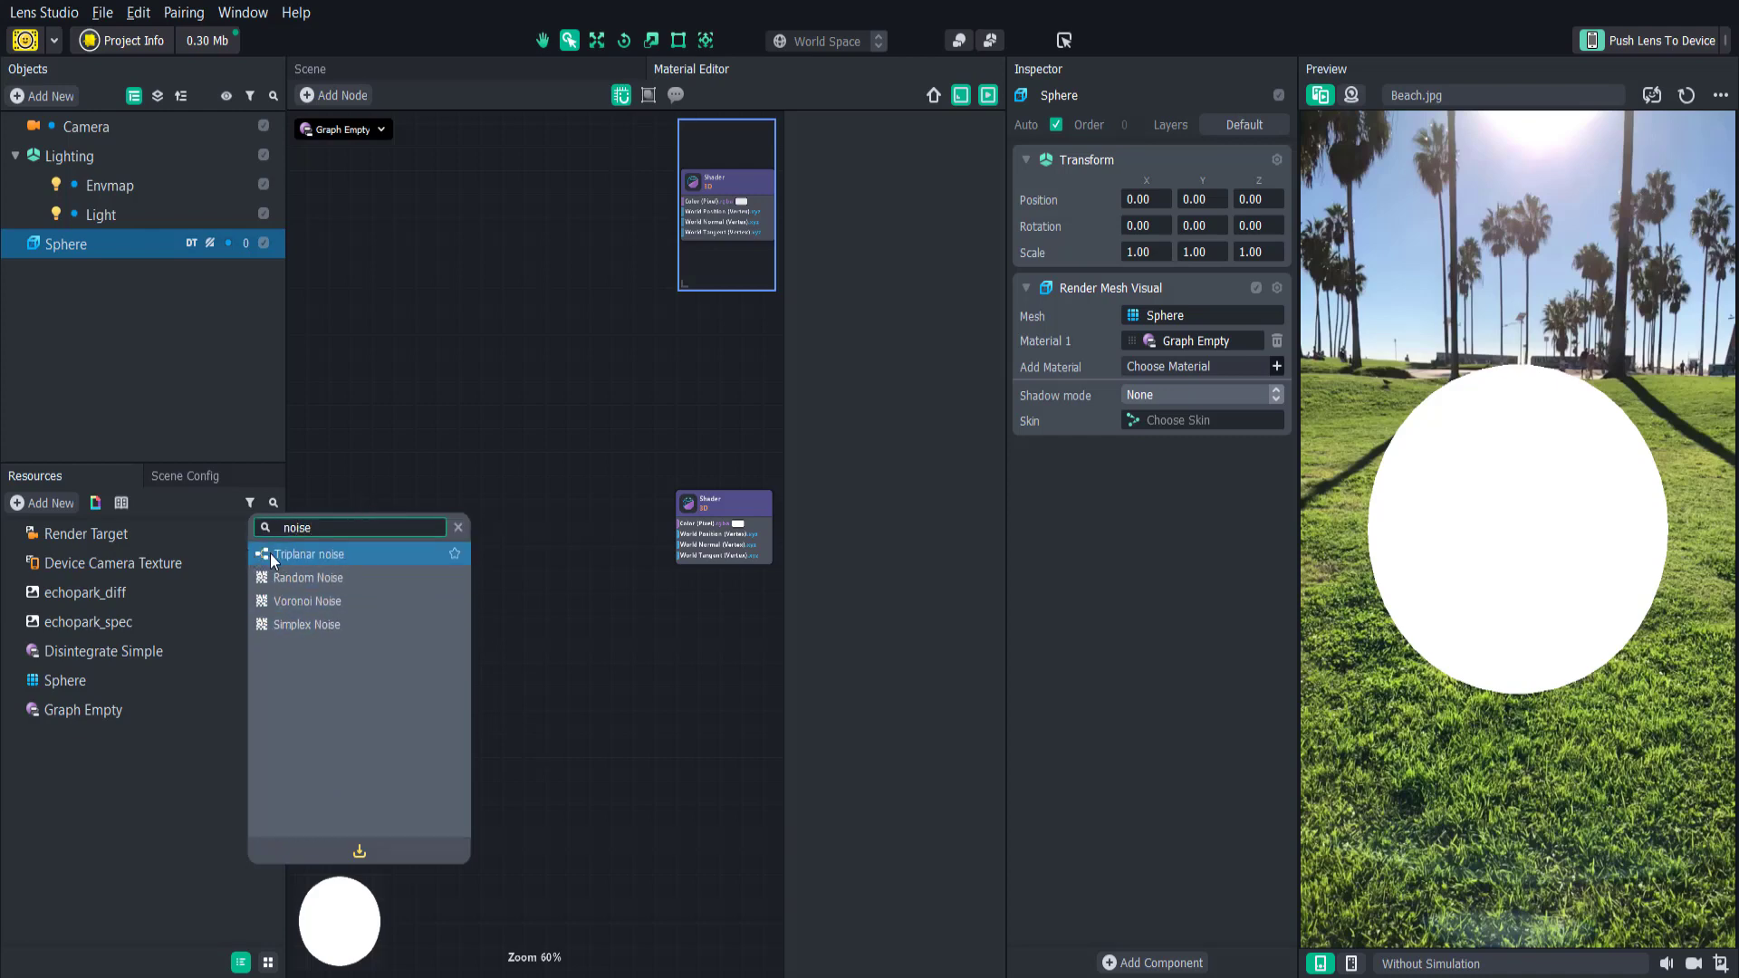
pyautogui.click(362, 557)
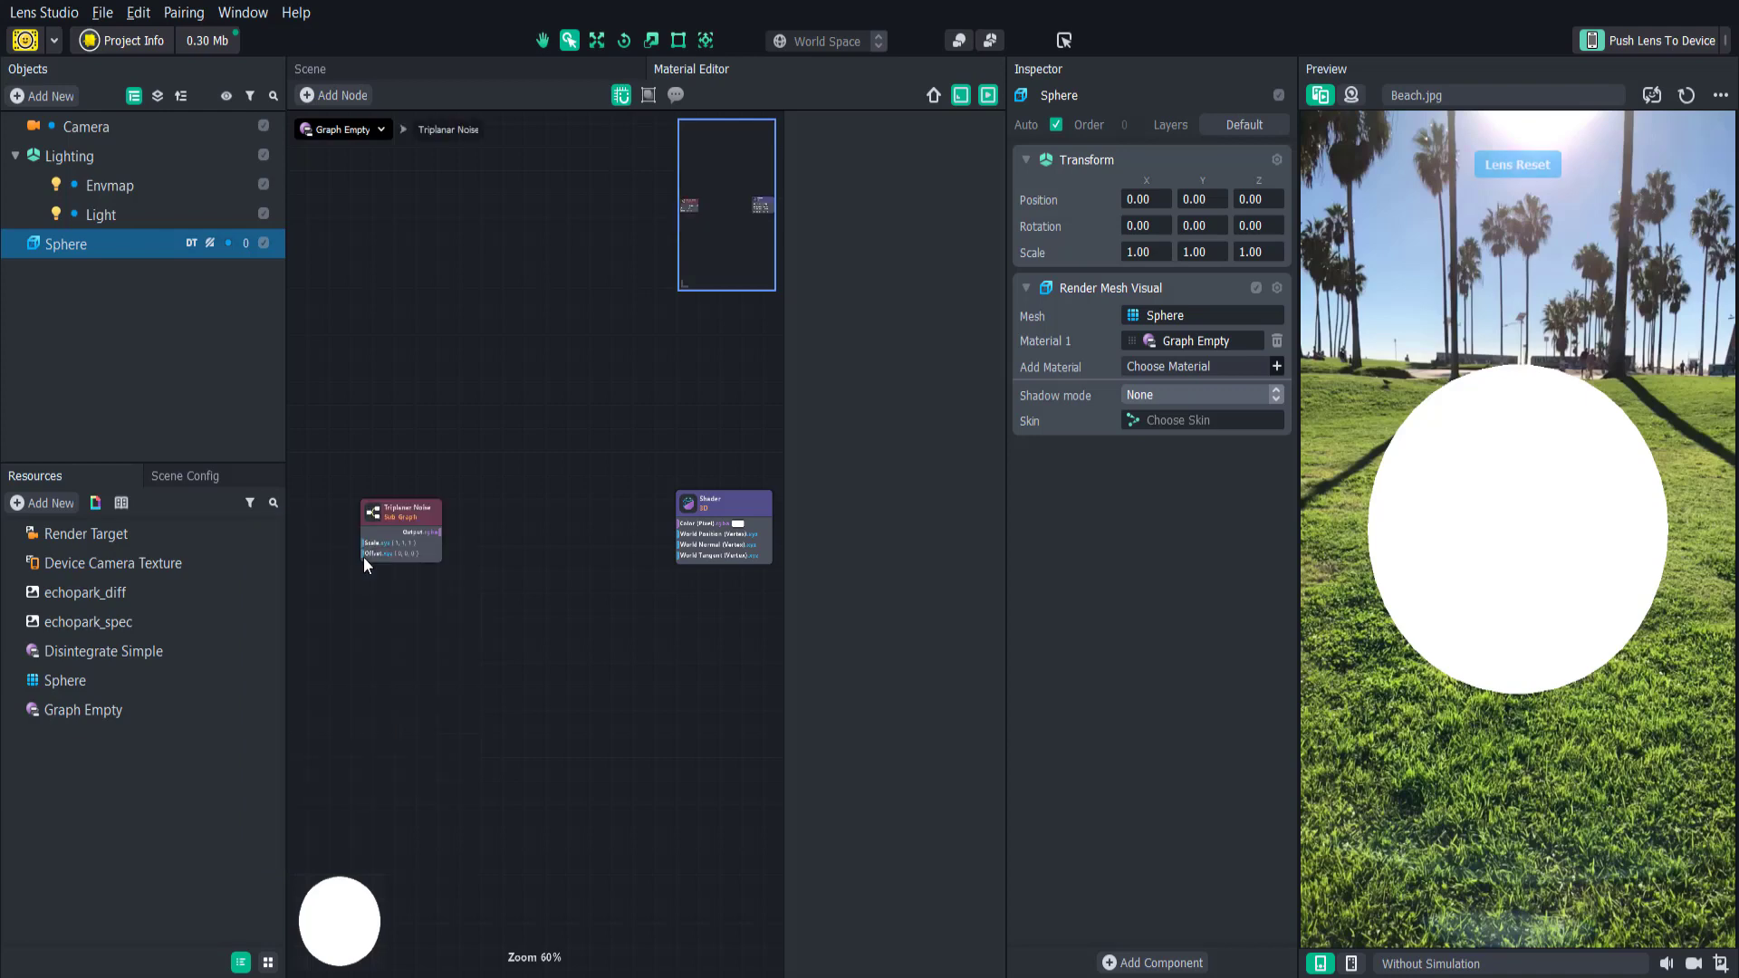
# - Look inside the Triplanar Noise sub-graph to examine its nodes and return to the Graph Empty main graph
pyautogui.rightClick(393, 513)
pyautogui.moveTo(460, 640)
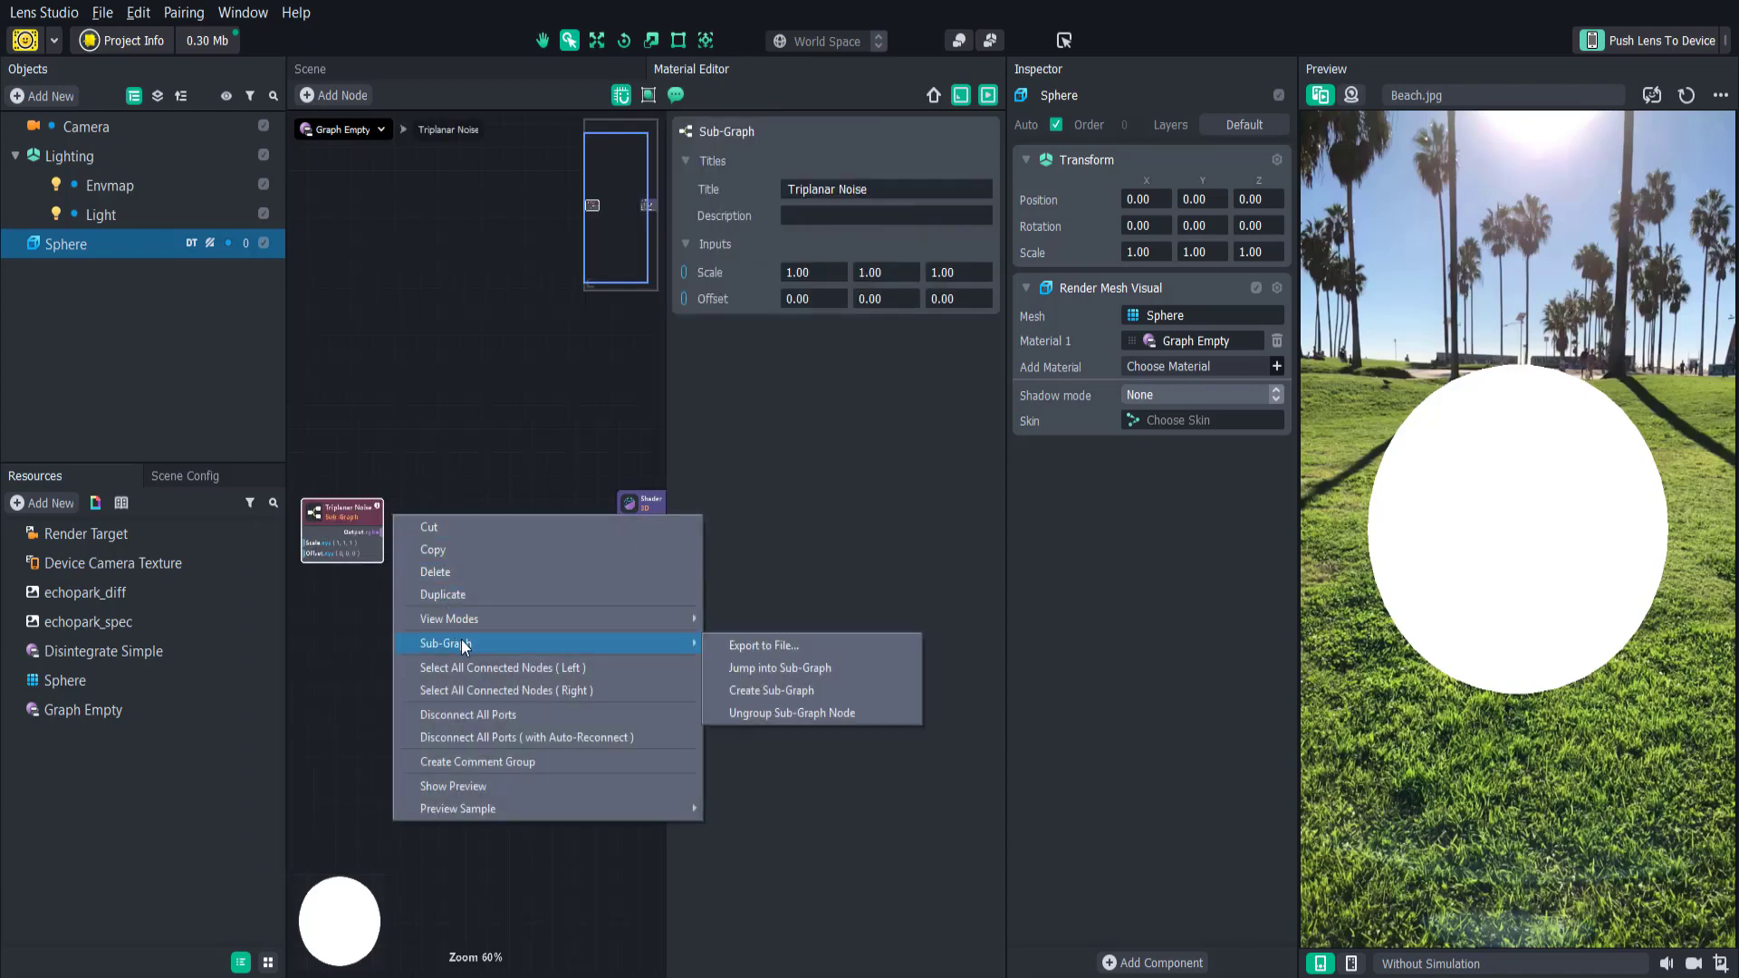
pyautogui.click(750, 651)
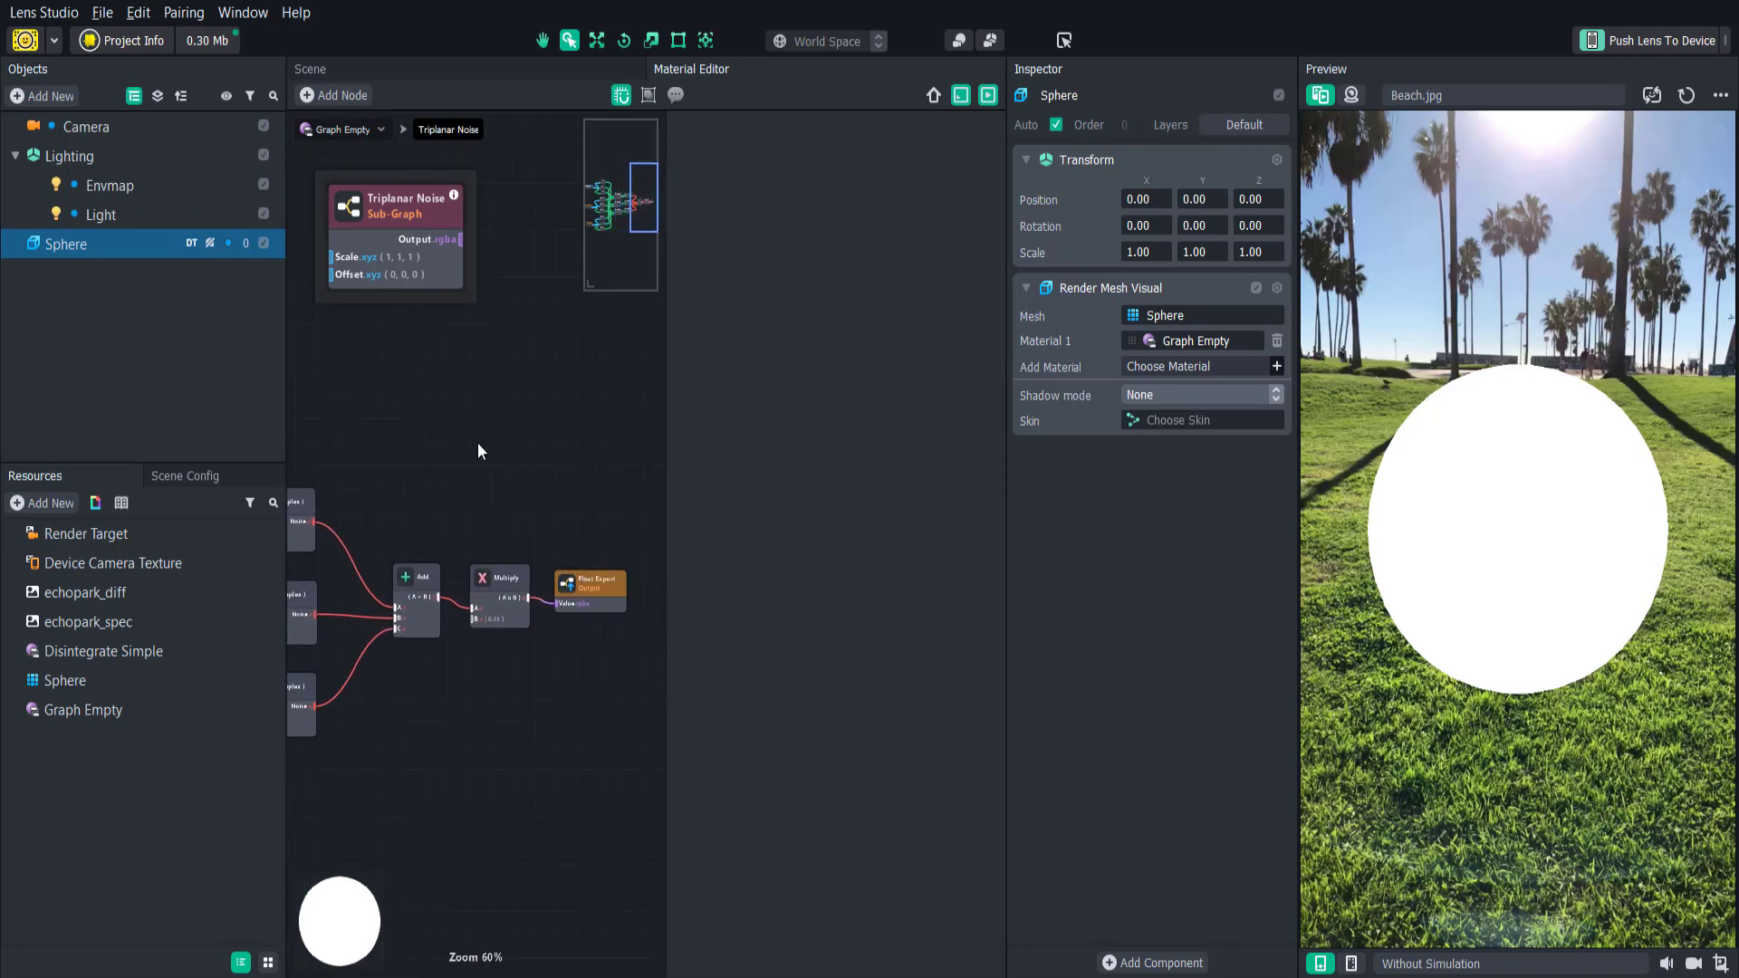
pyautogui.click(348, 136)
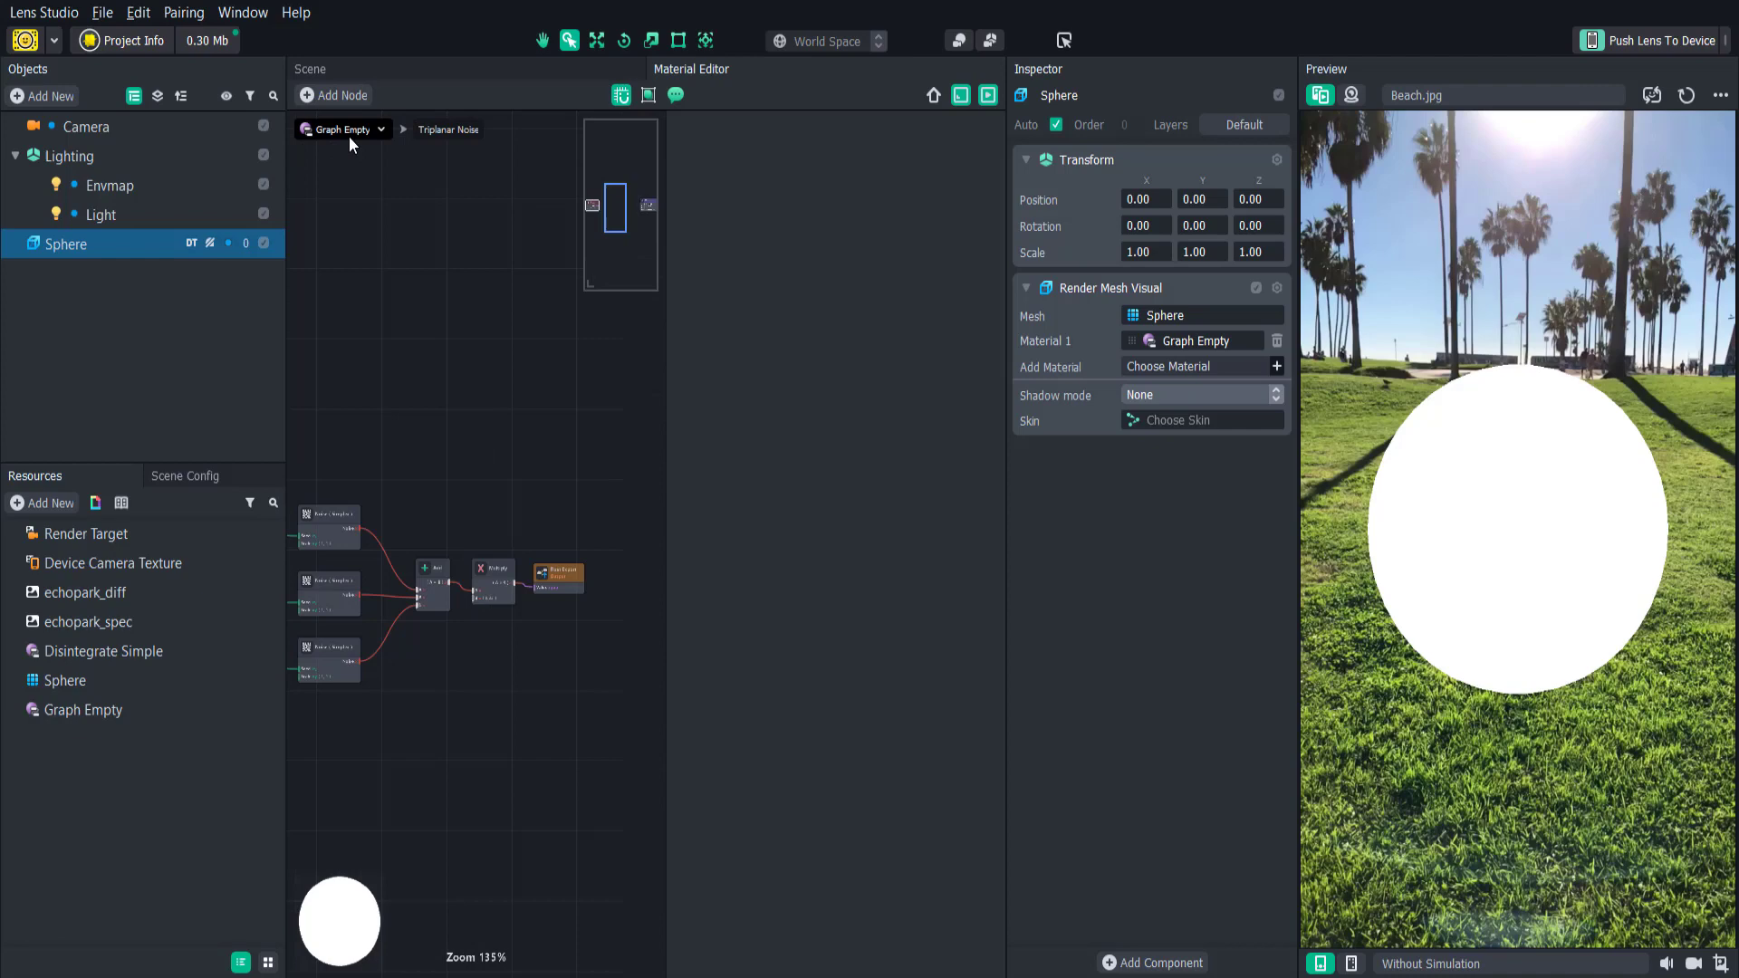
# - Add a PBR (Lighting) node, feeding the Triplanar Noise output into its Albedo and its Color into the Shader's Color (Pixel)
pyautogui.rightClick(482, 526)
pyautogui.write('pbr')
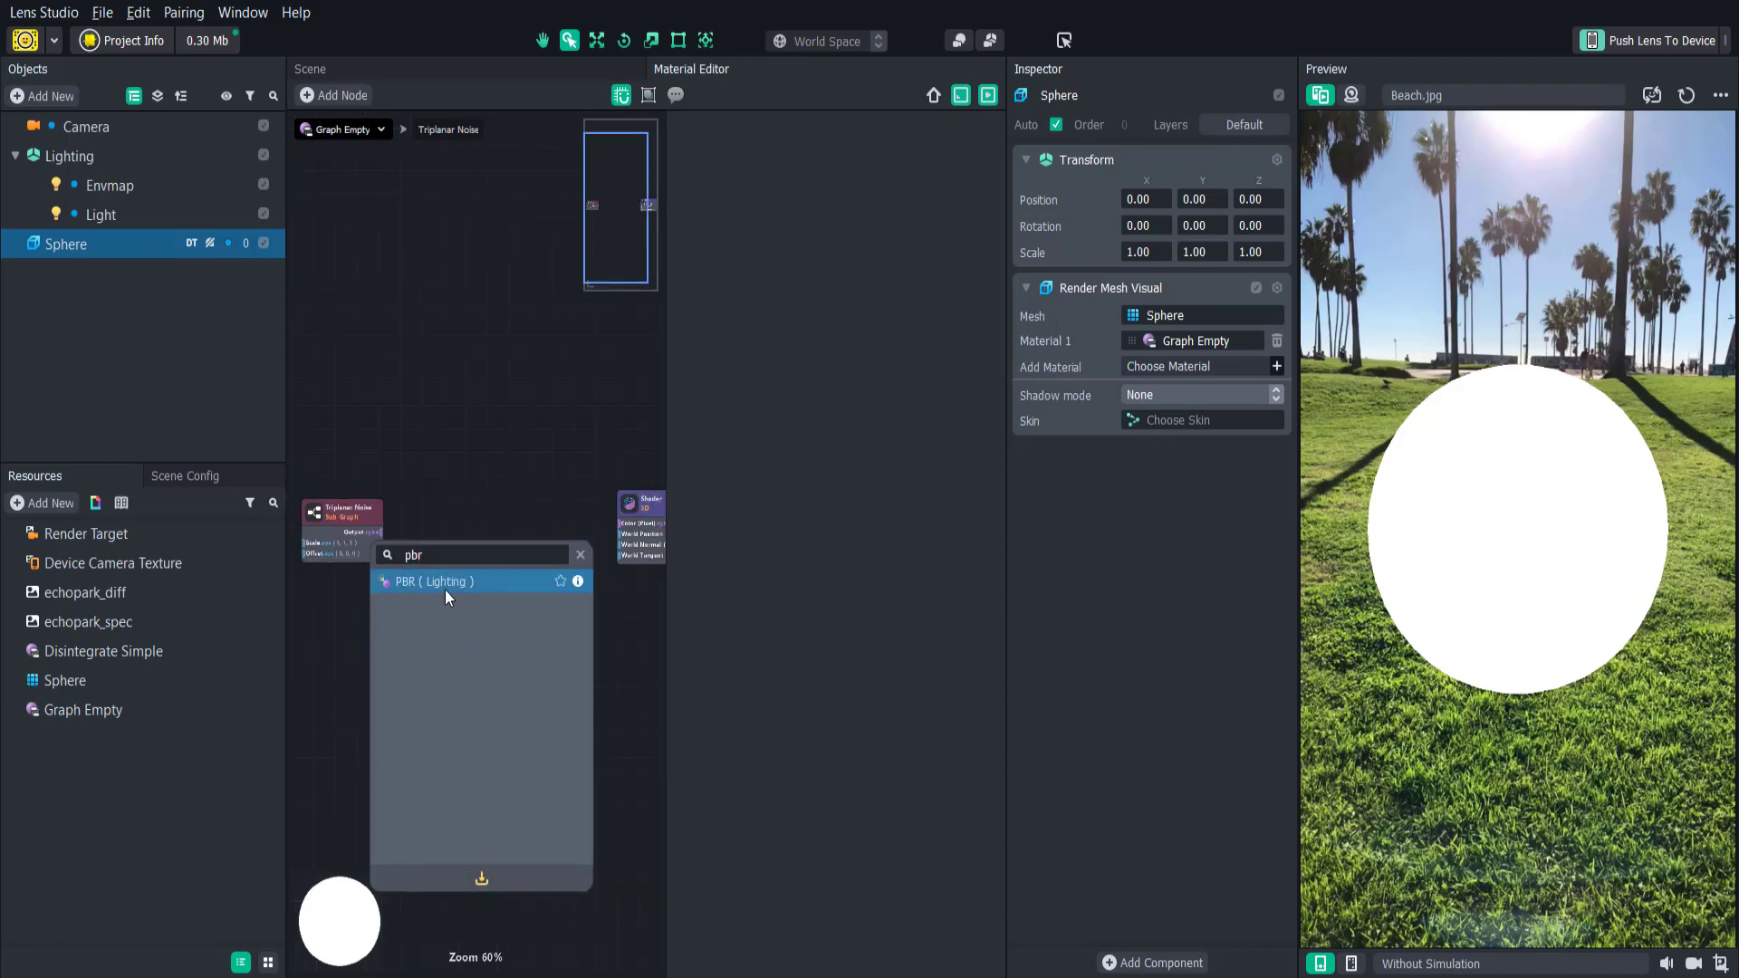
pyautogui.click(444, 590)
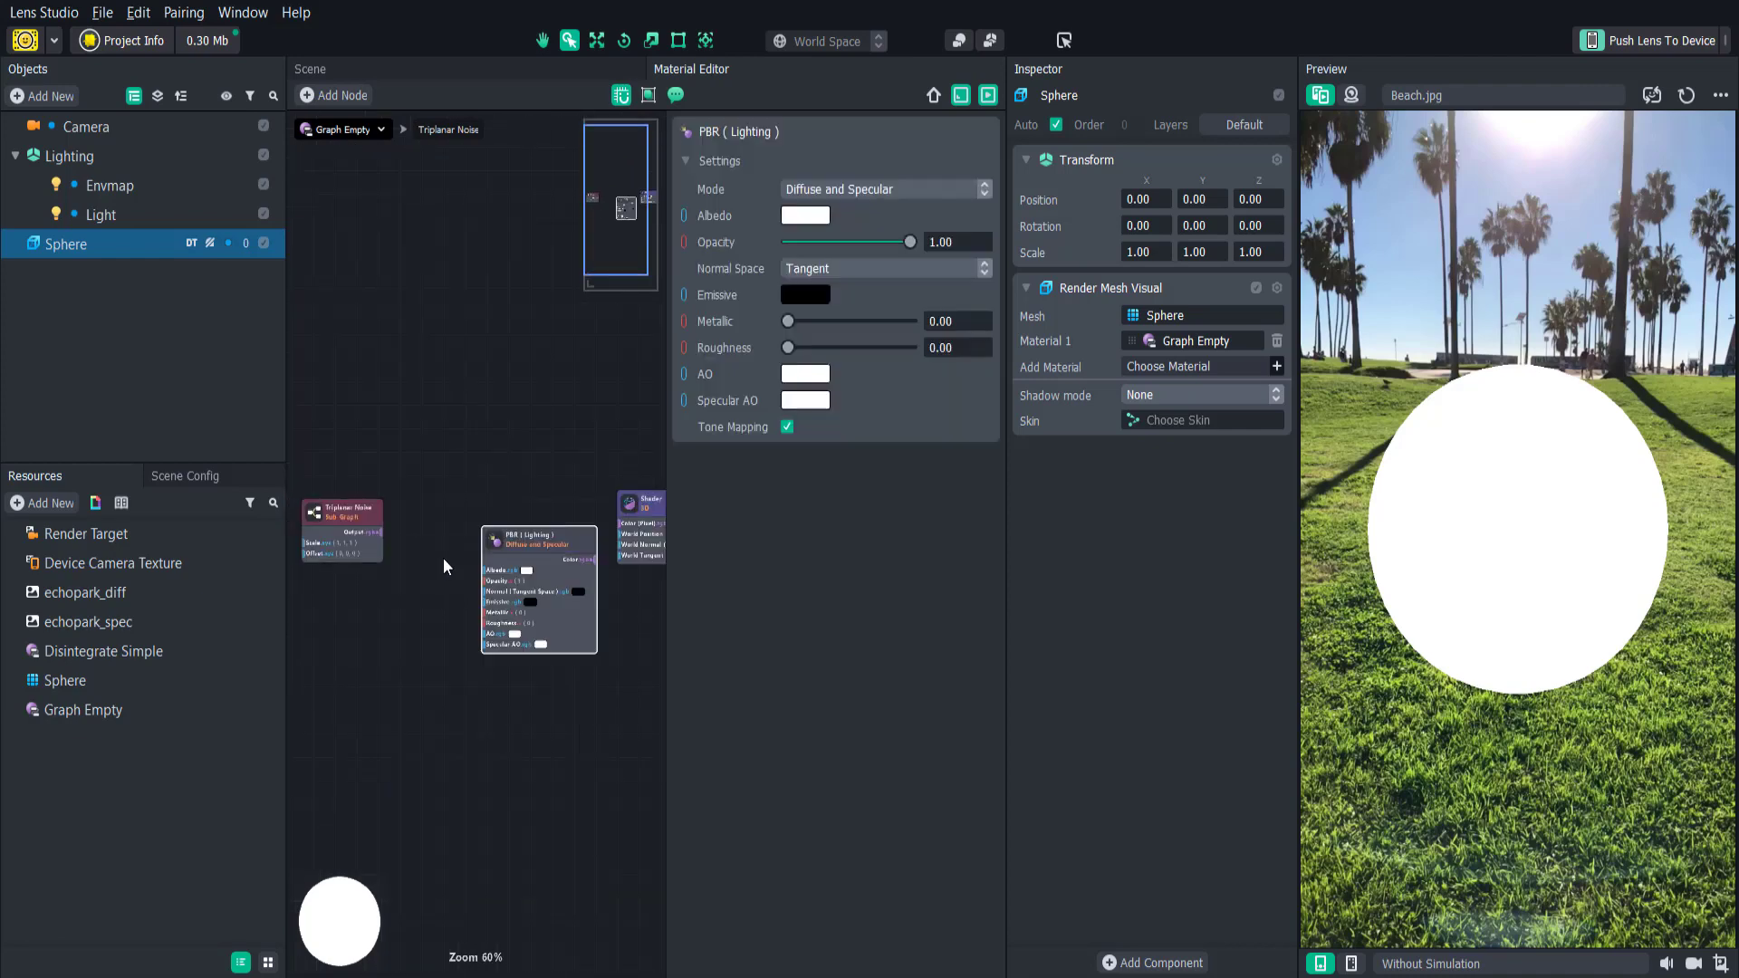
pyautogui.moveTo(381, 532); pyautogui.dragTo(494, 487)
pyautogui.scroll(4, 500, 507)
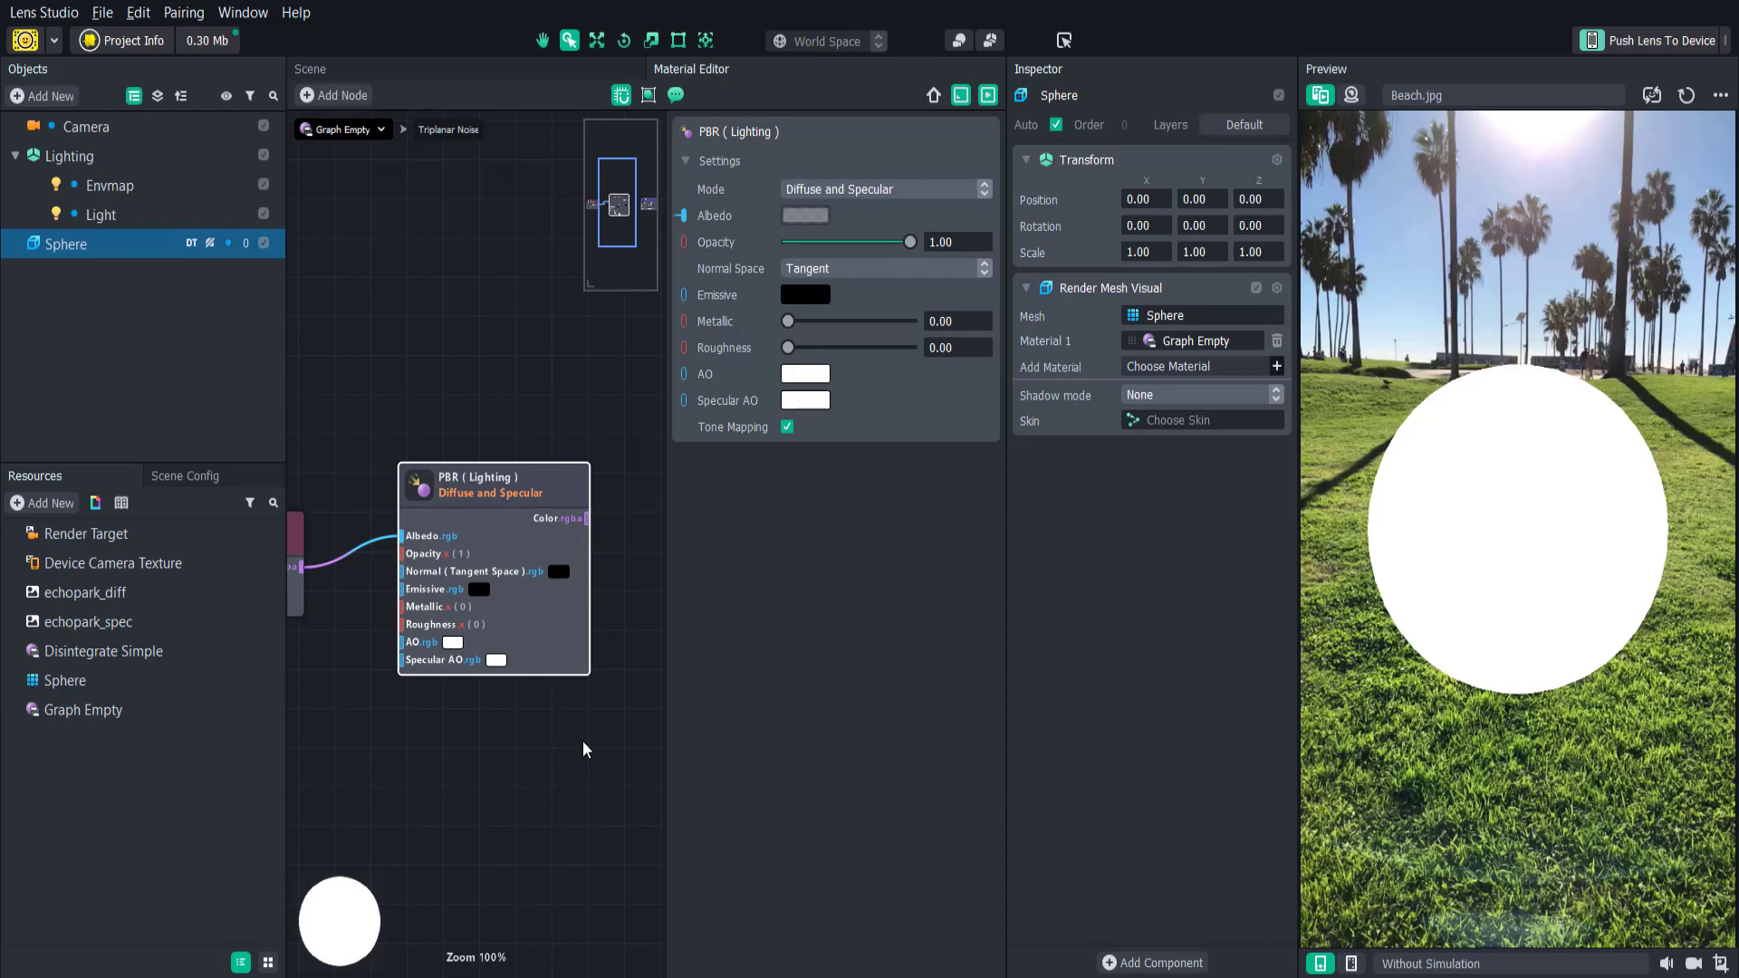
pyautogui.scroll(-3, 583, 741)
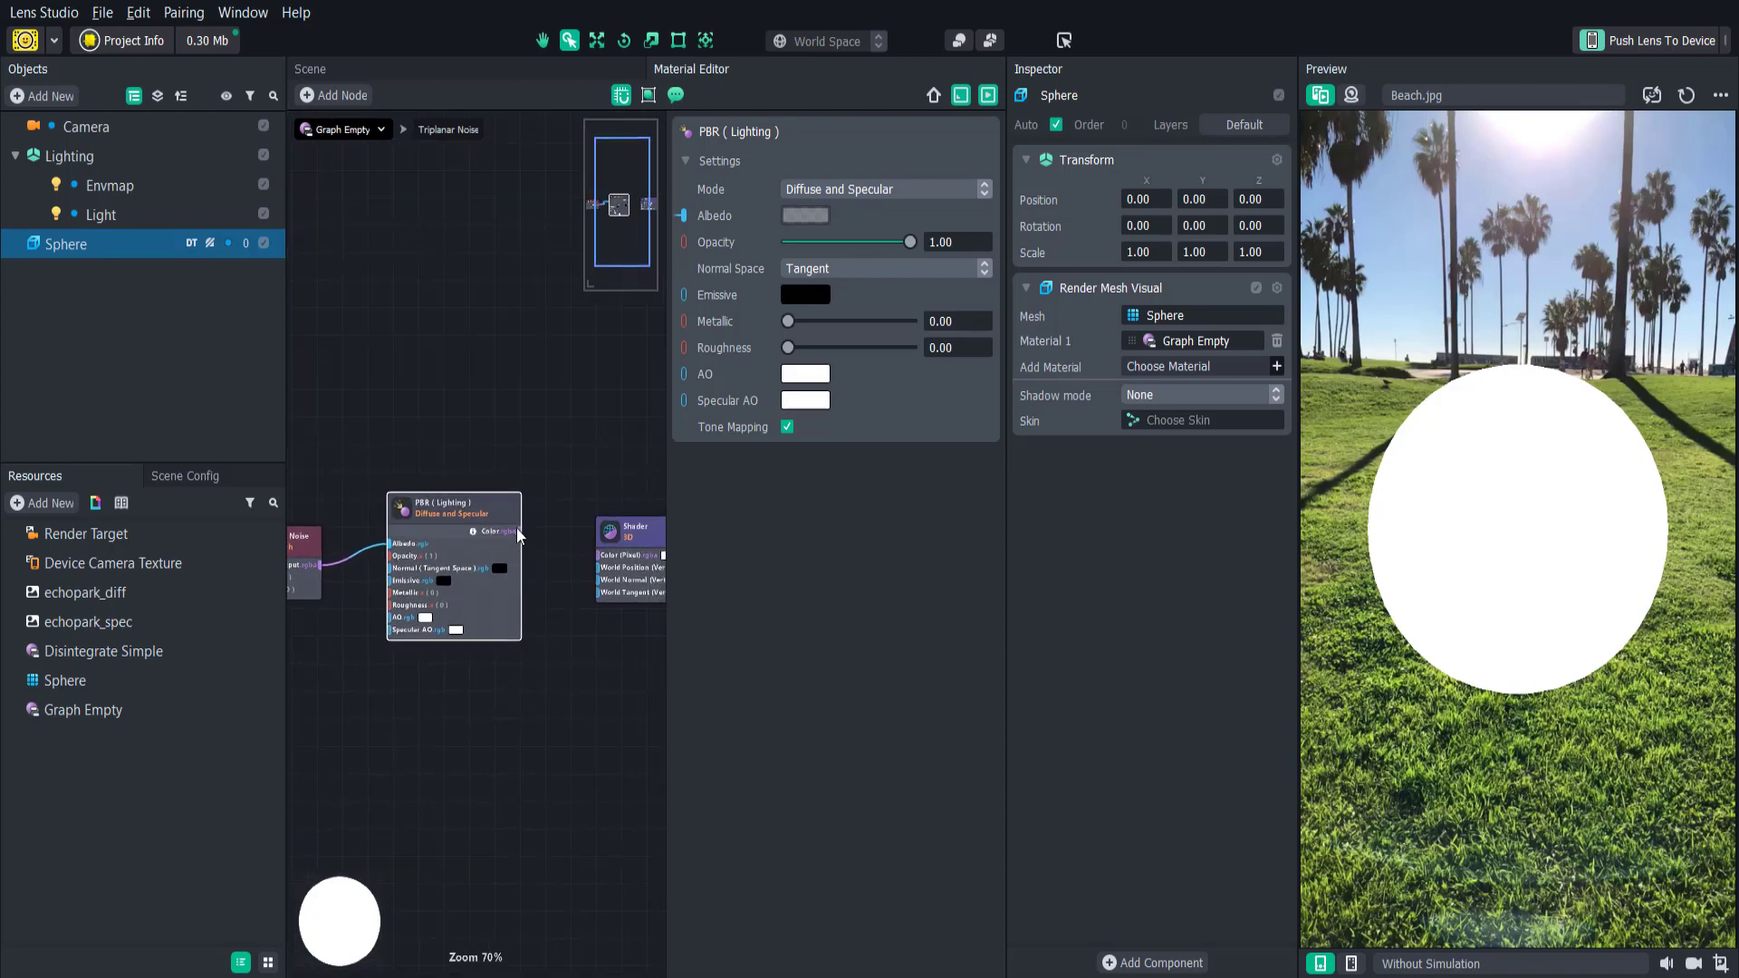
pyautogui.moveTo(520, 531); pyautogui.dragTo(600, 554)
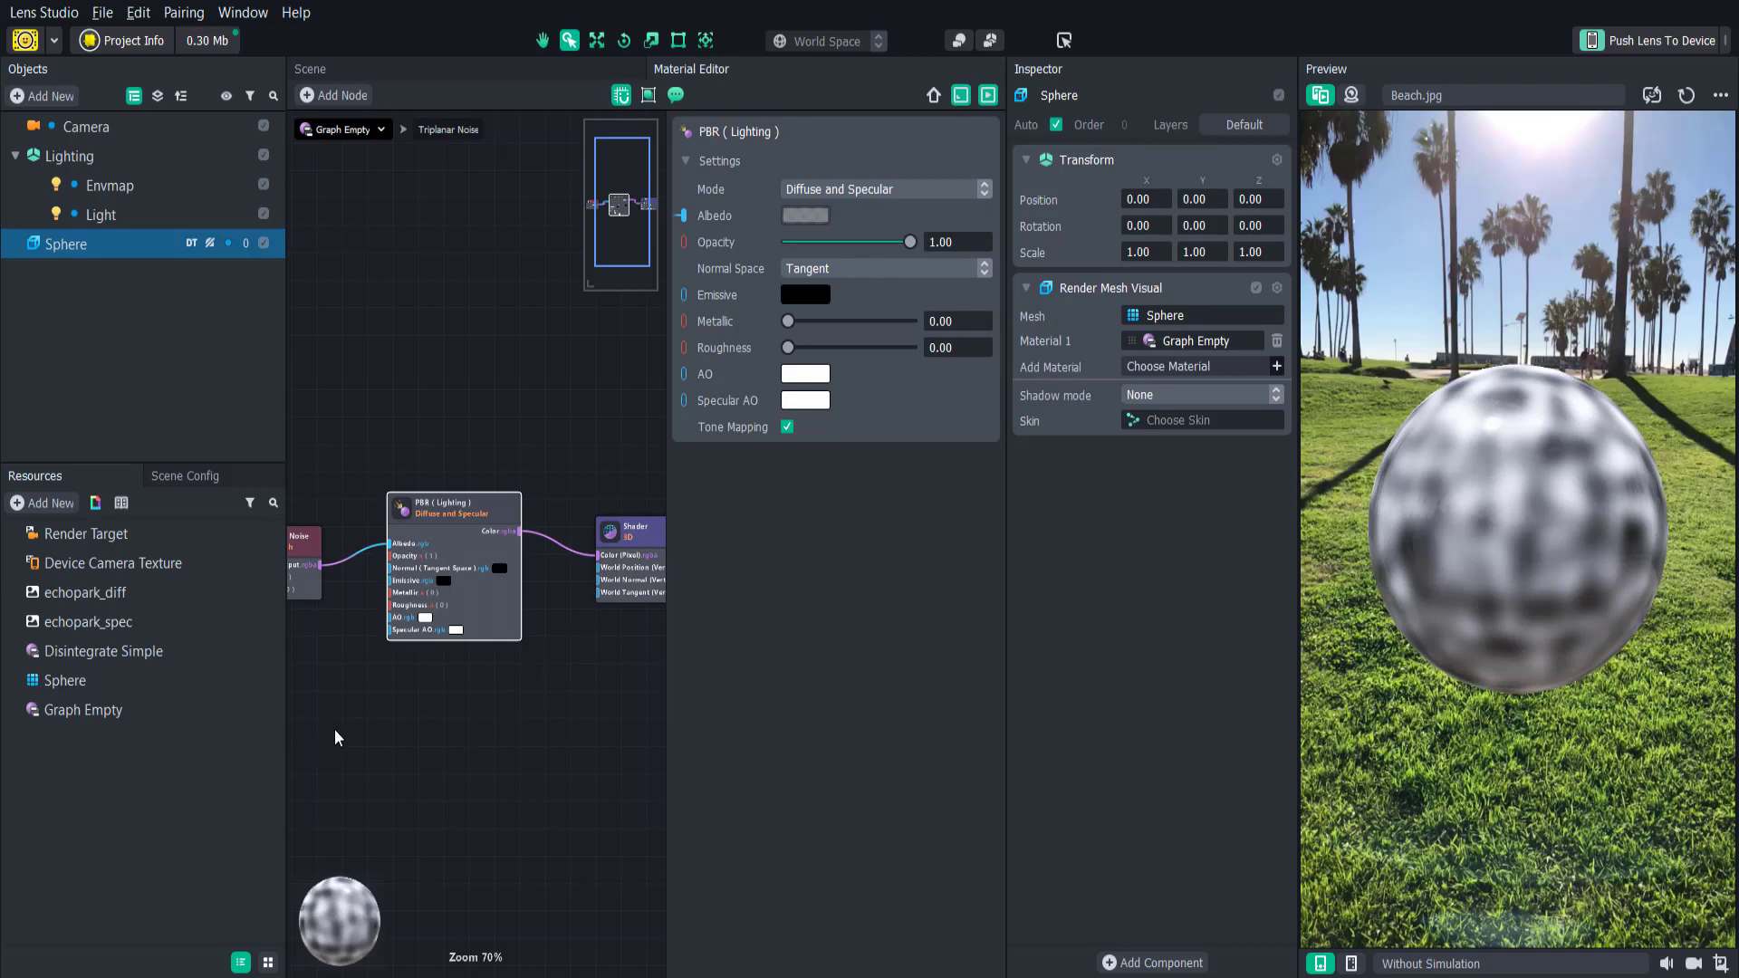
# - Add a Float Parameter node and place it ahead of the Triplanar Noise node in the graph
pyautogui.moveTo(337, 732); pyautogui.dragTo(644, 694, button='middle')
pyautogui.click(438, 518)
pyautogui.rightClick(440, 521)
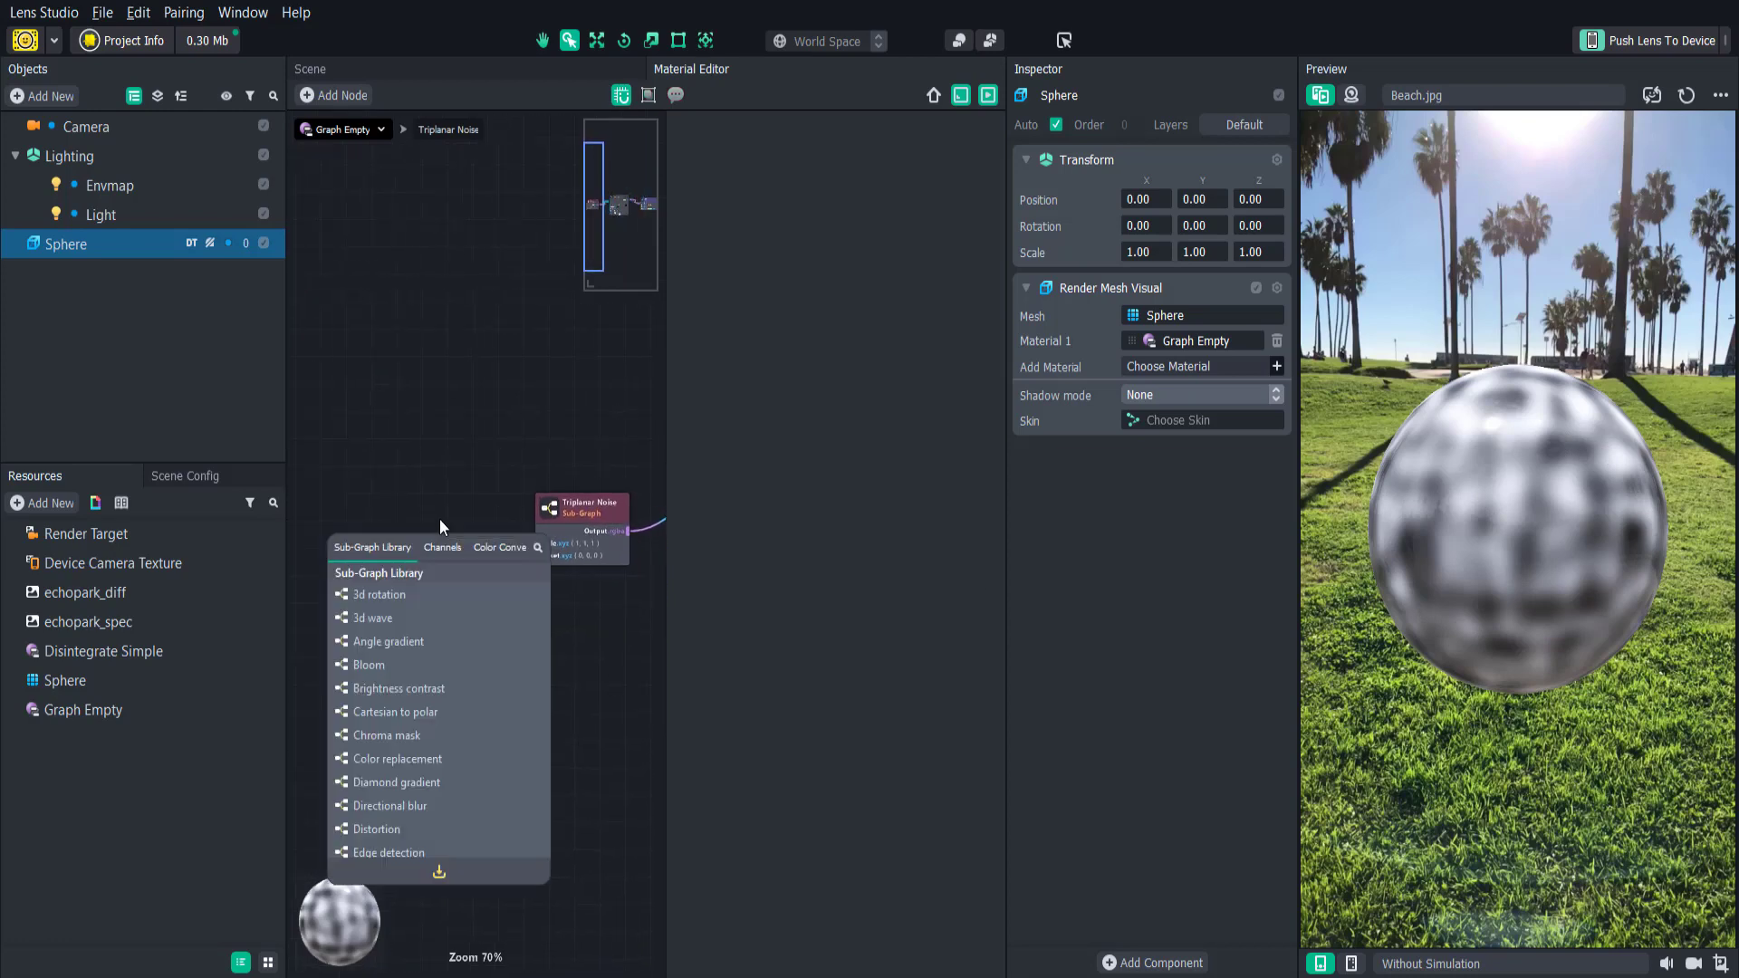
pyautogui.write('float')
pyautogui.click(398, 572)
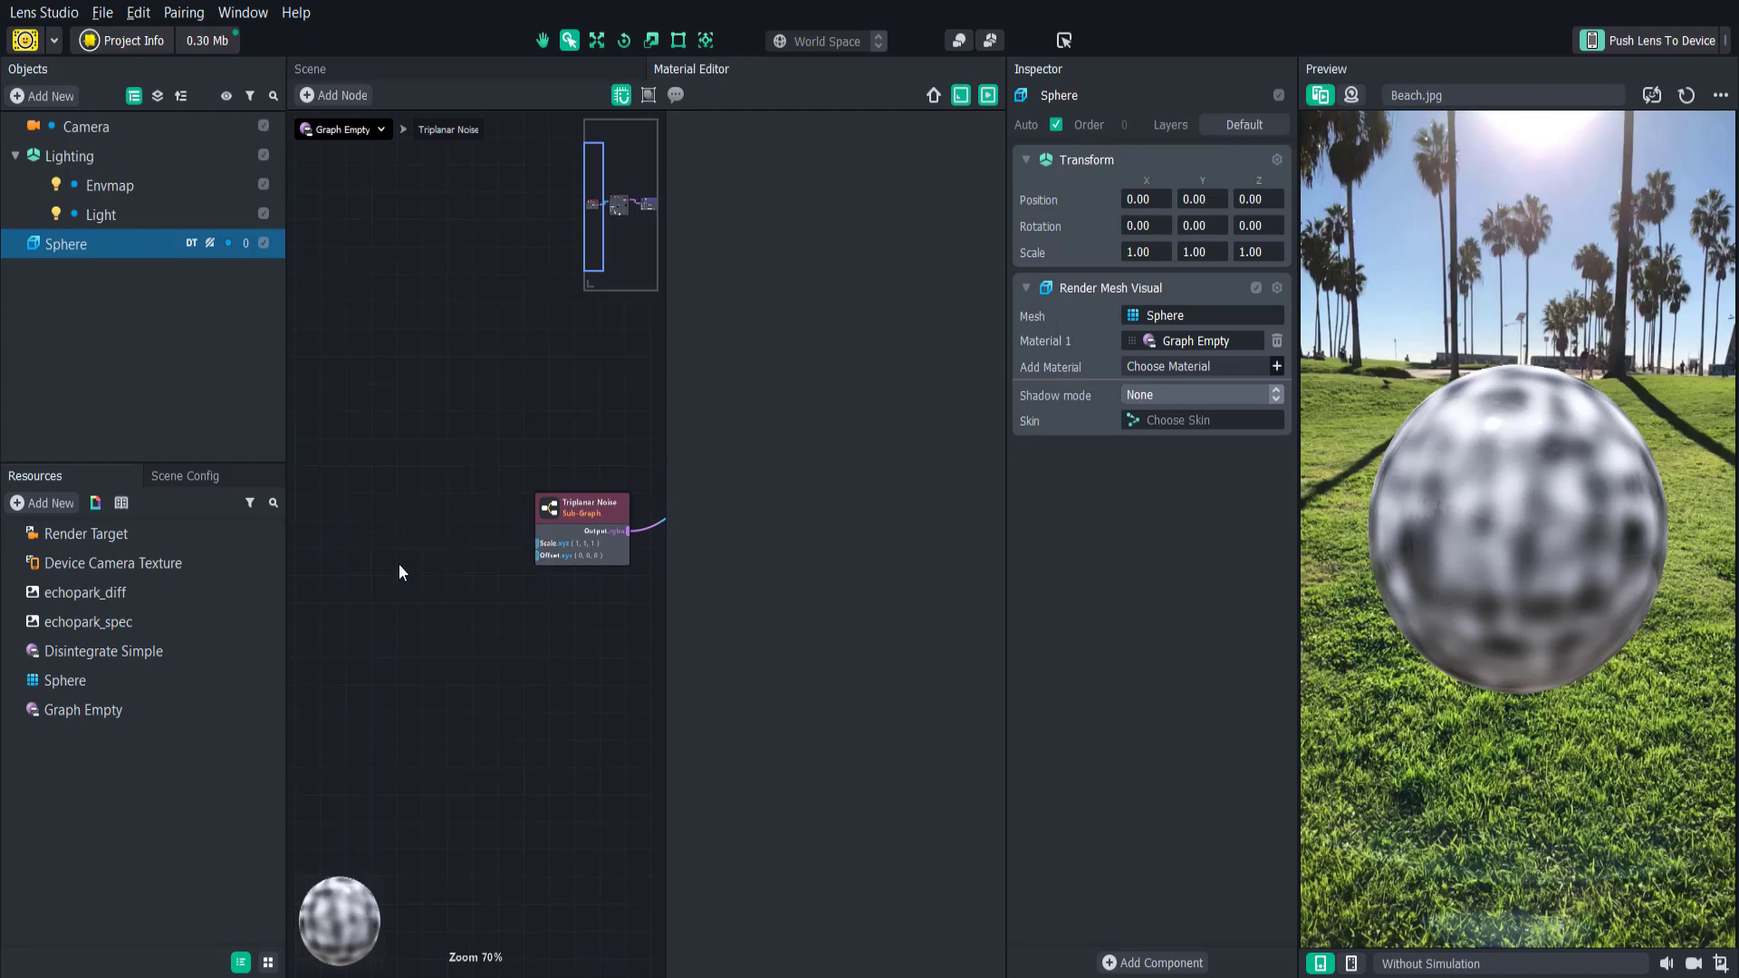
pyautogui.moveTo(465, 533); pyautogui.dragTo(394, 524)
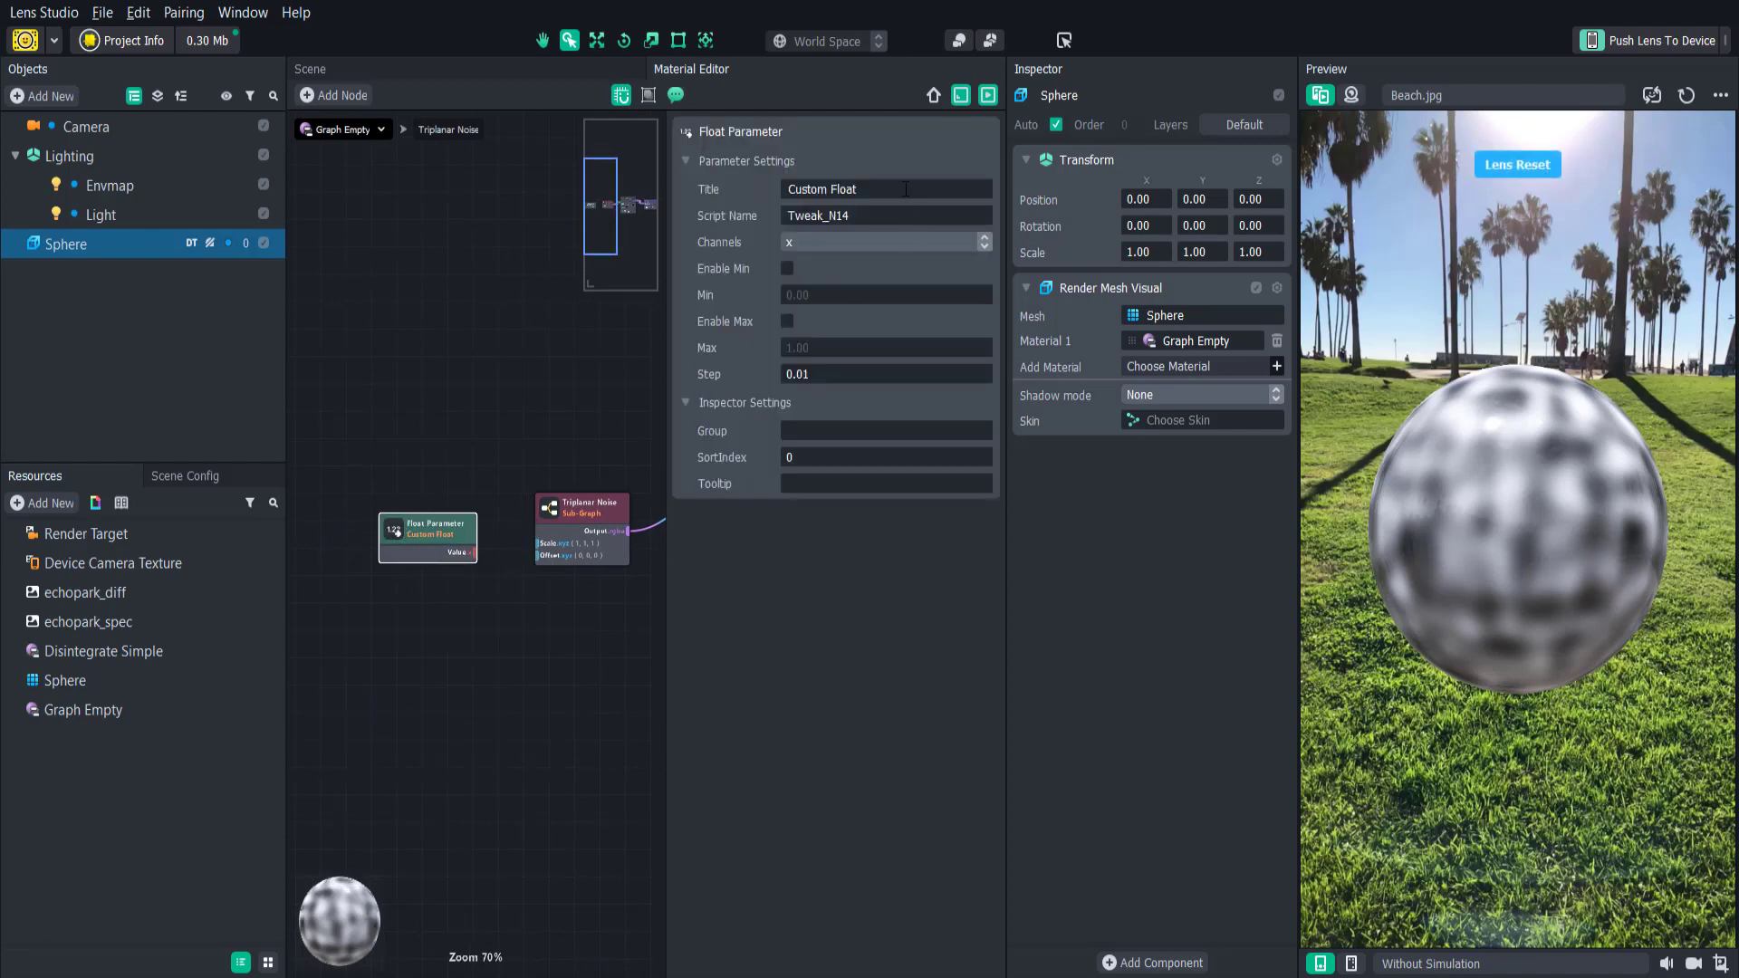
# - Title the Float Parameter "Noise Scale" and connect its Value to the Scale input of Triplanar Noise
pyautogui.tripleClick(820, 189)
pyautogui.write('Noise Scale')
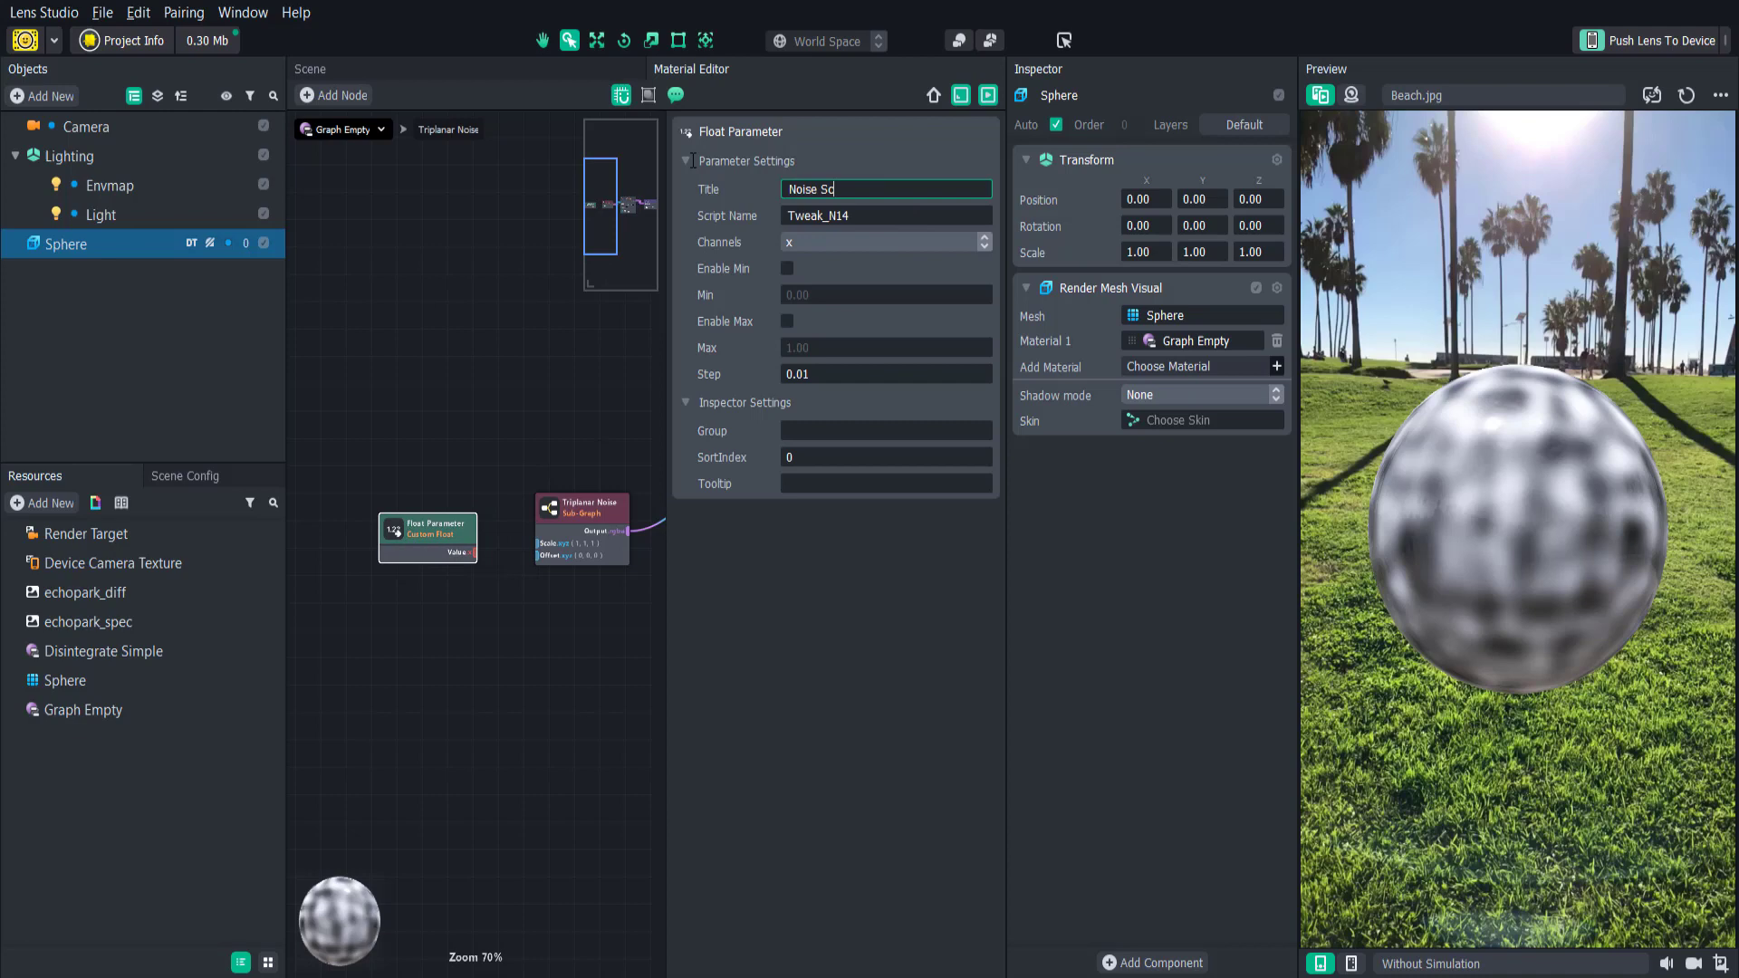
pyautogui.click(505, 379)
pyautogui.moveTo(472, 552); pyautogui.dragTo(533, 552)
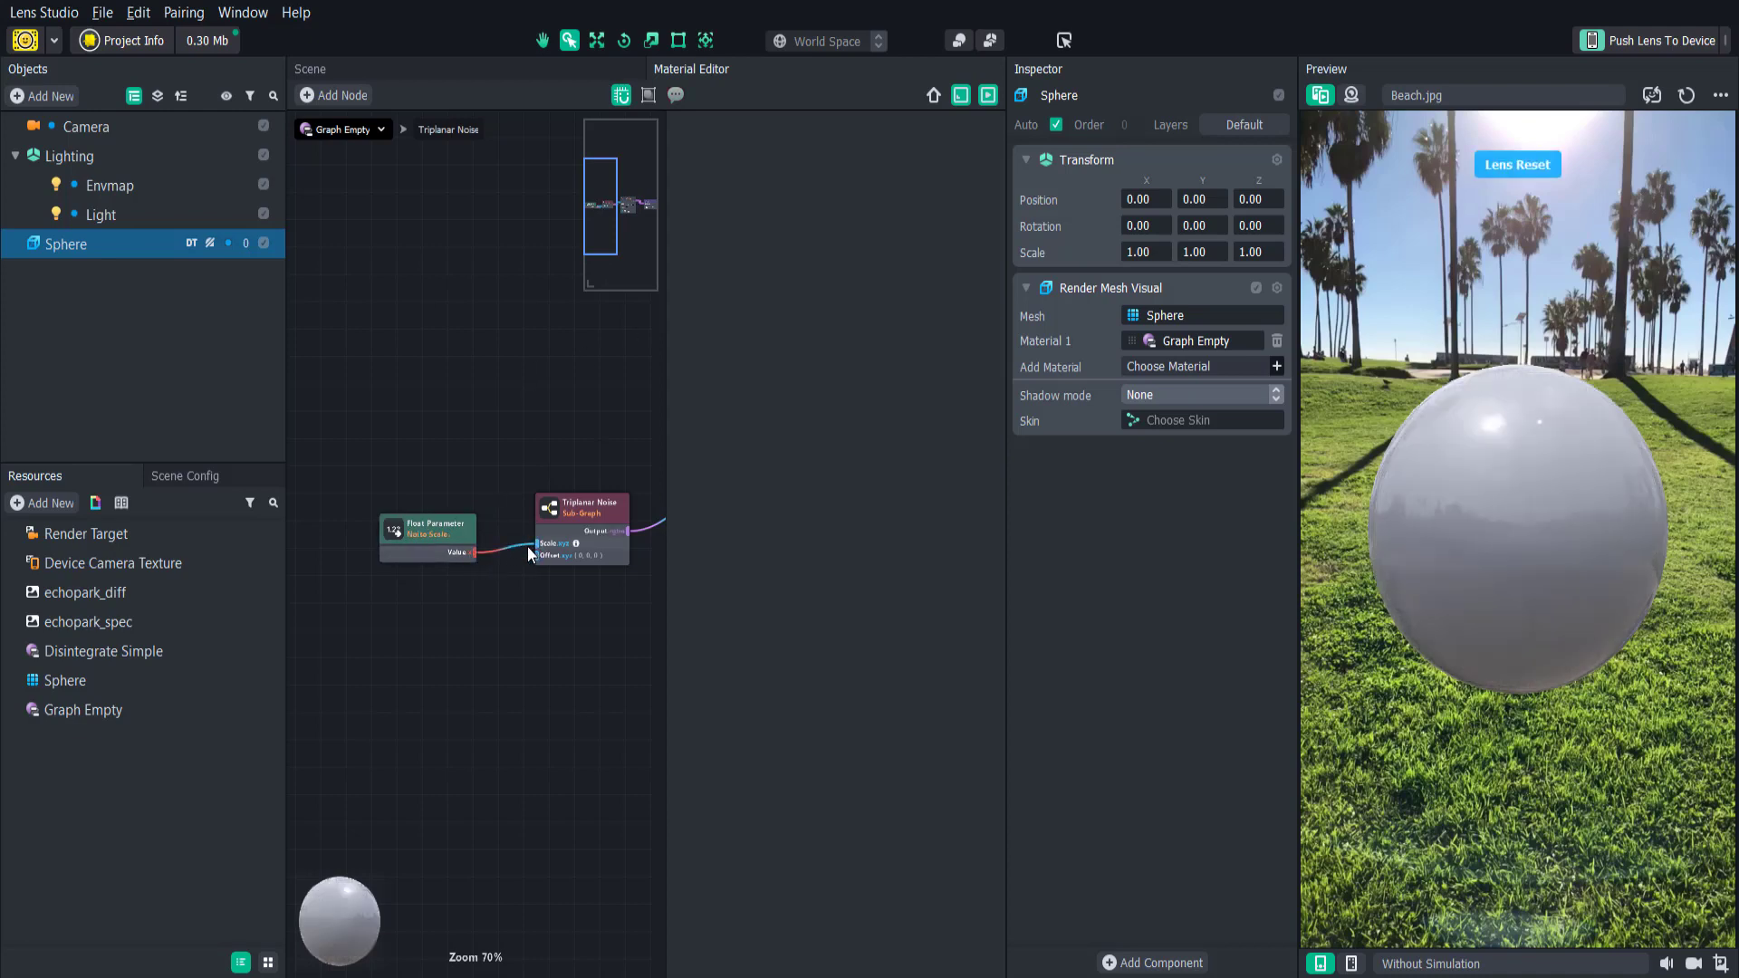
# - Set the Noise Scale parameter's channels to xyz and show the Graph Empty material's settings in the Inspector
pyautogui.click(433, 524)
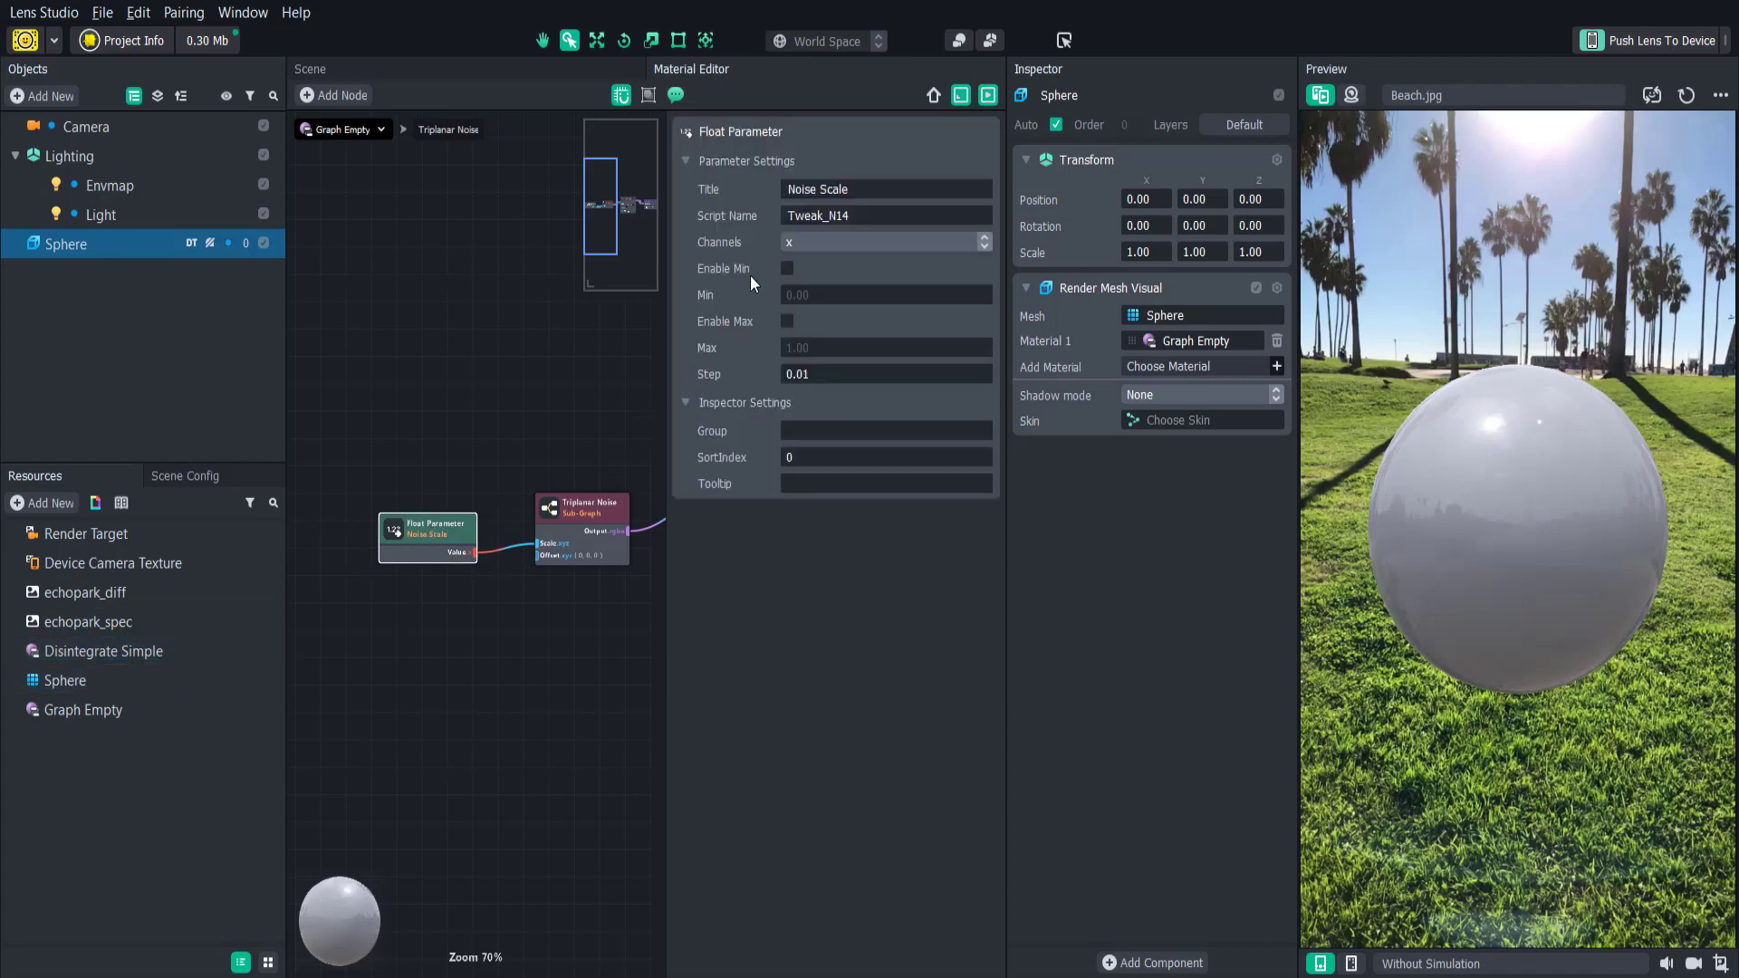
pyautogui.click(817, 243)
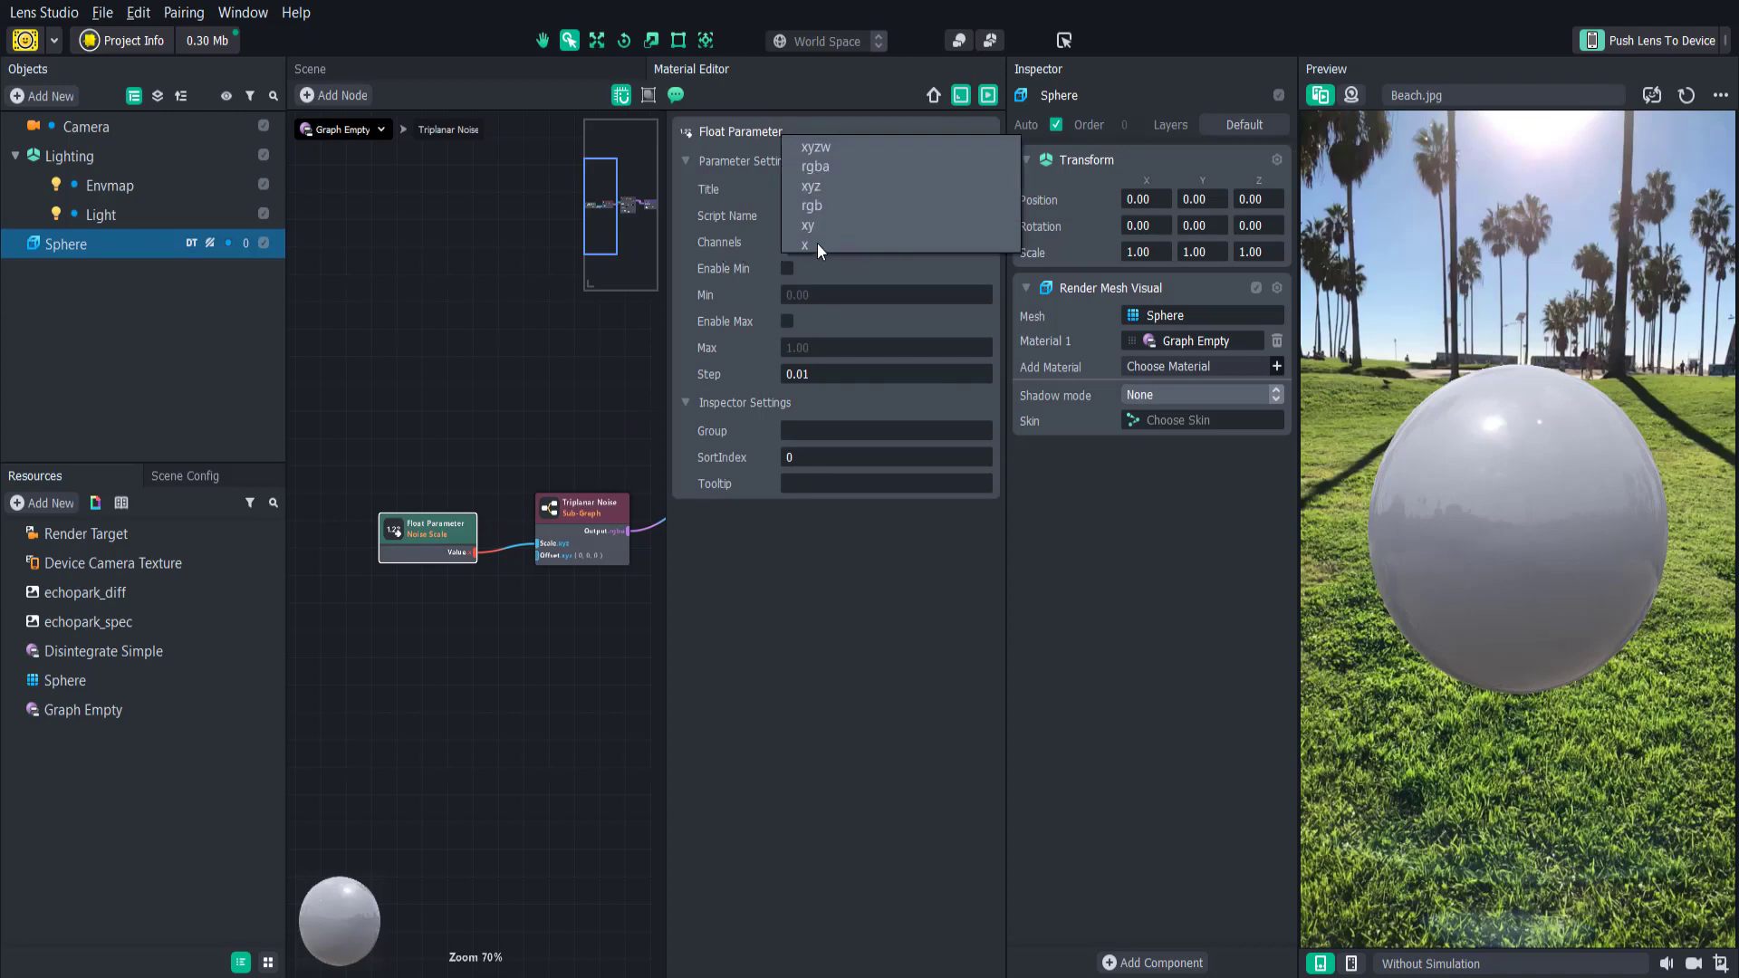
pyautogui.click(835, 187)
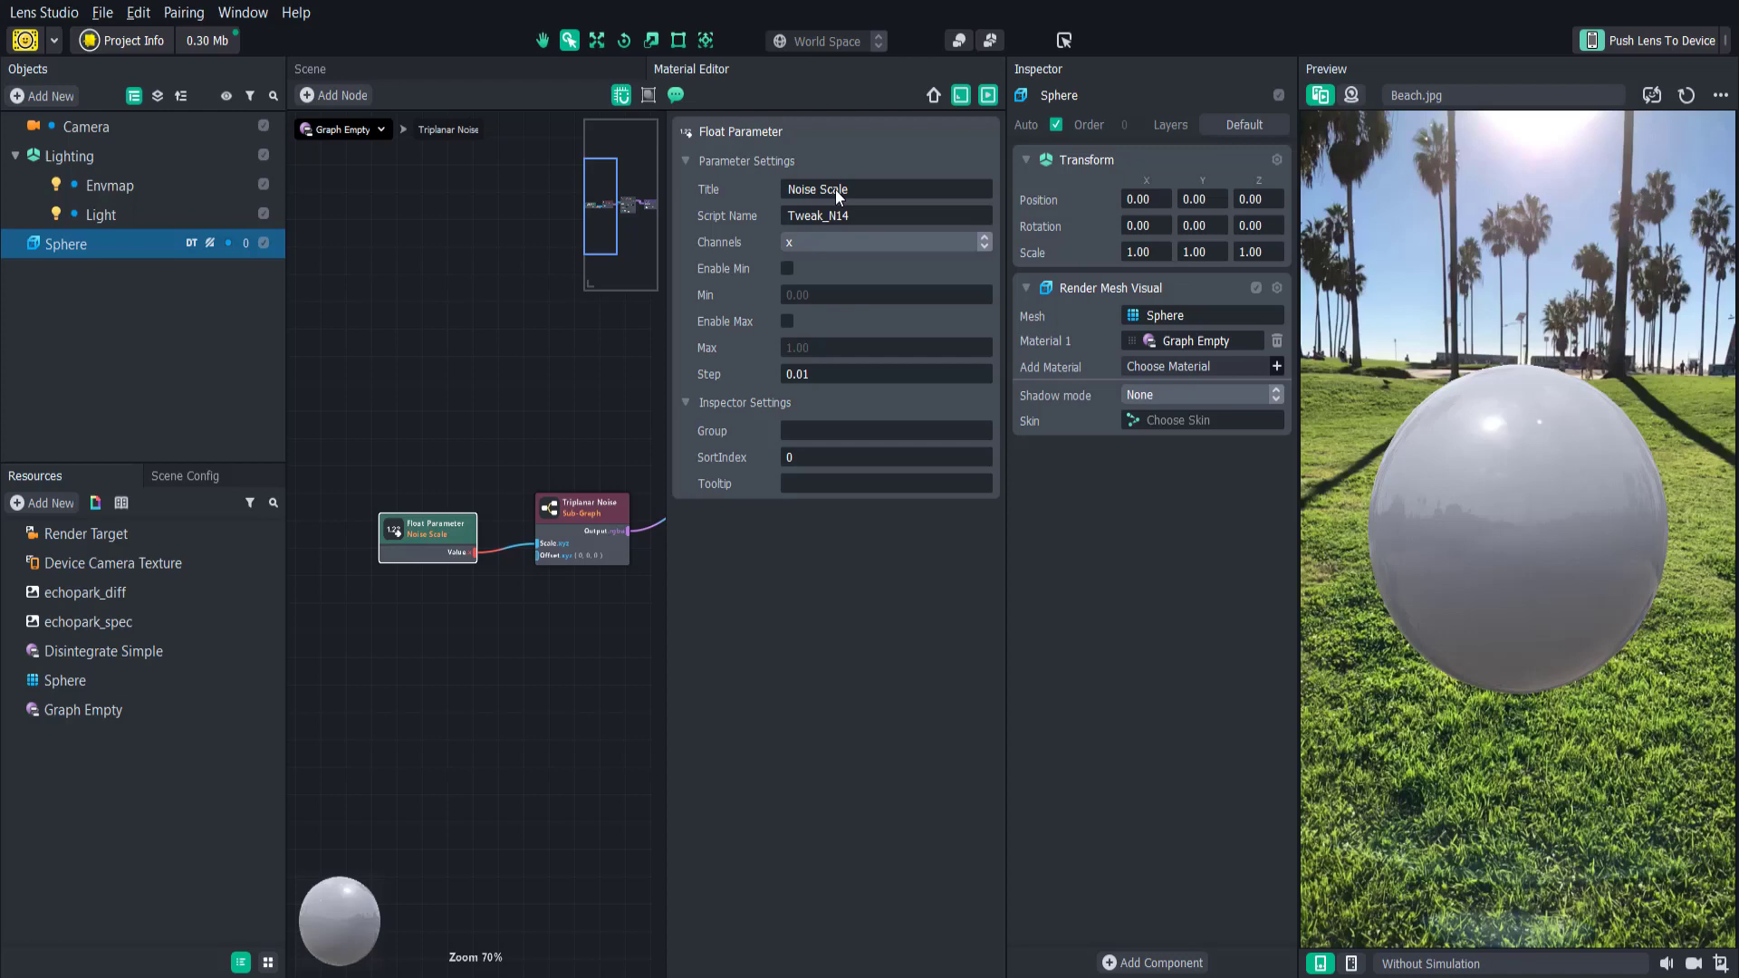
pyautogui.click(163, 704)
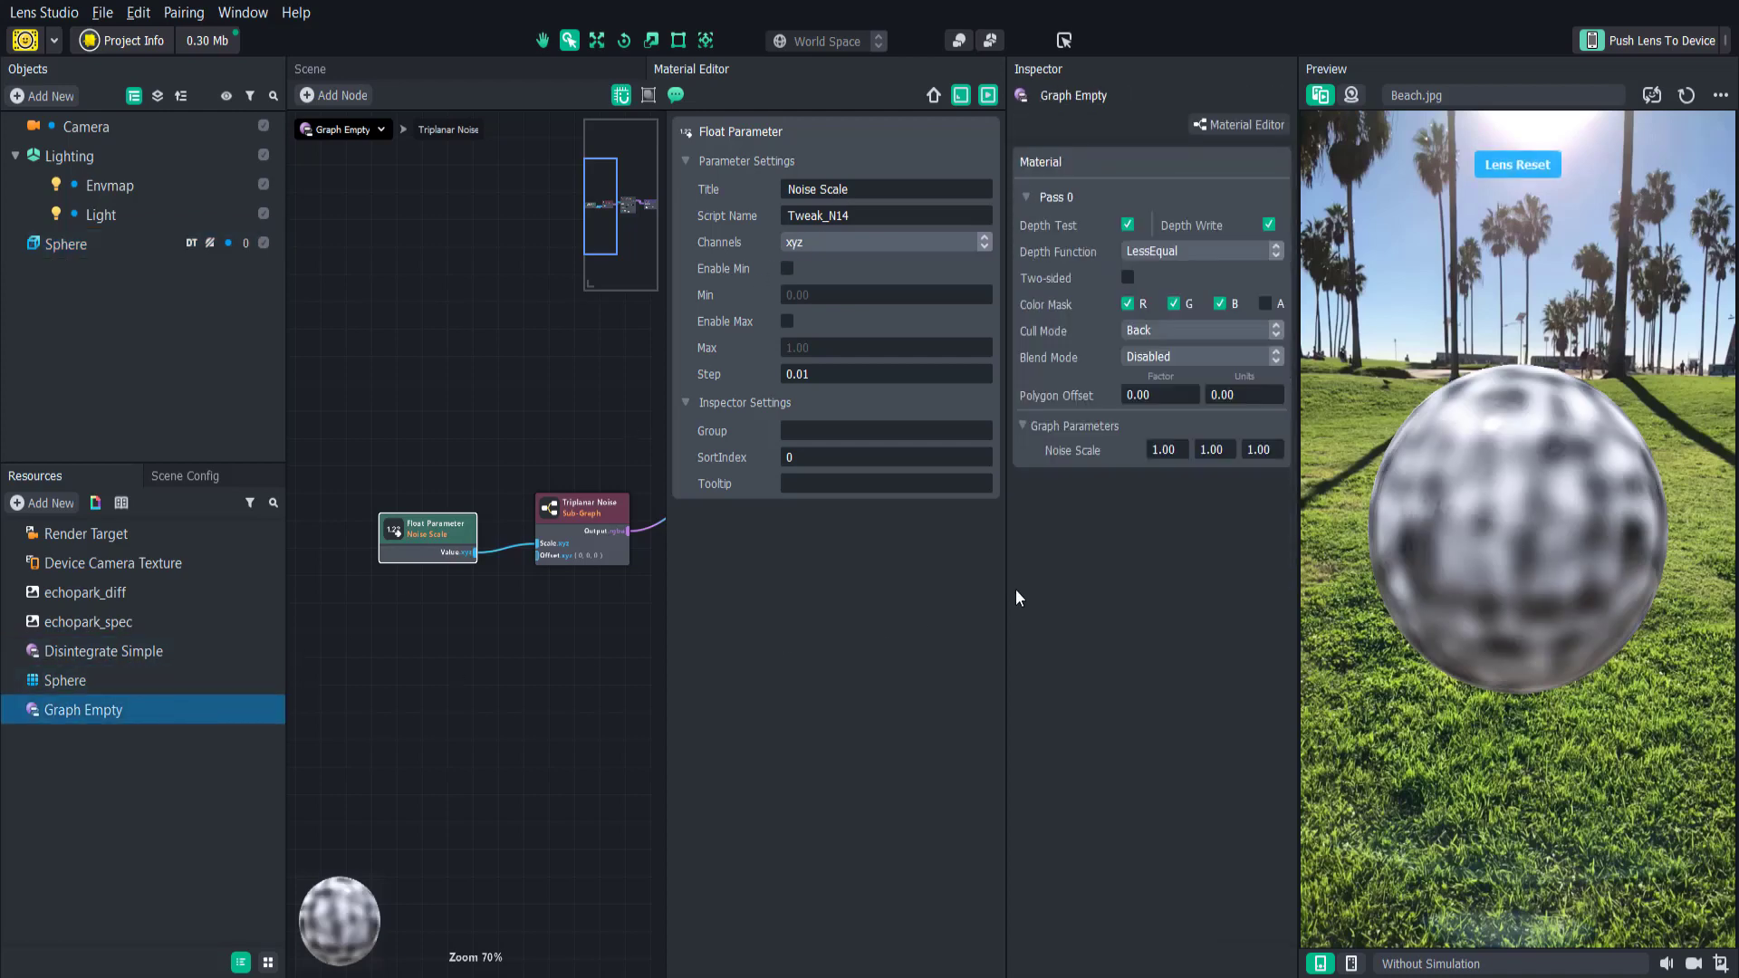
# - Try a stretched noise by setting the first Noise Scale value to 2 and the third to 6
pyautogui.moveTo(1178, 452); pyautogui.dragTo(1147, 453)
pyautogui.write('2')
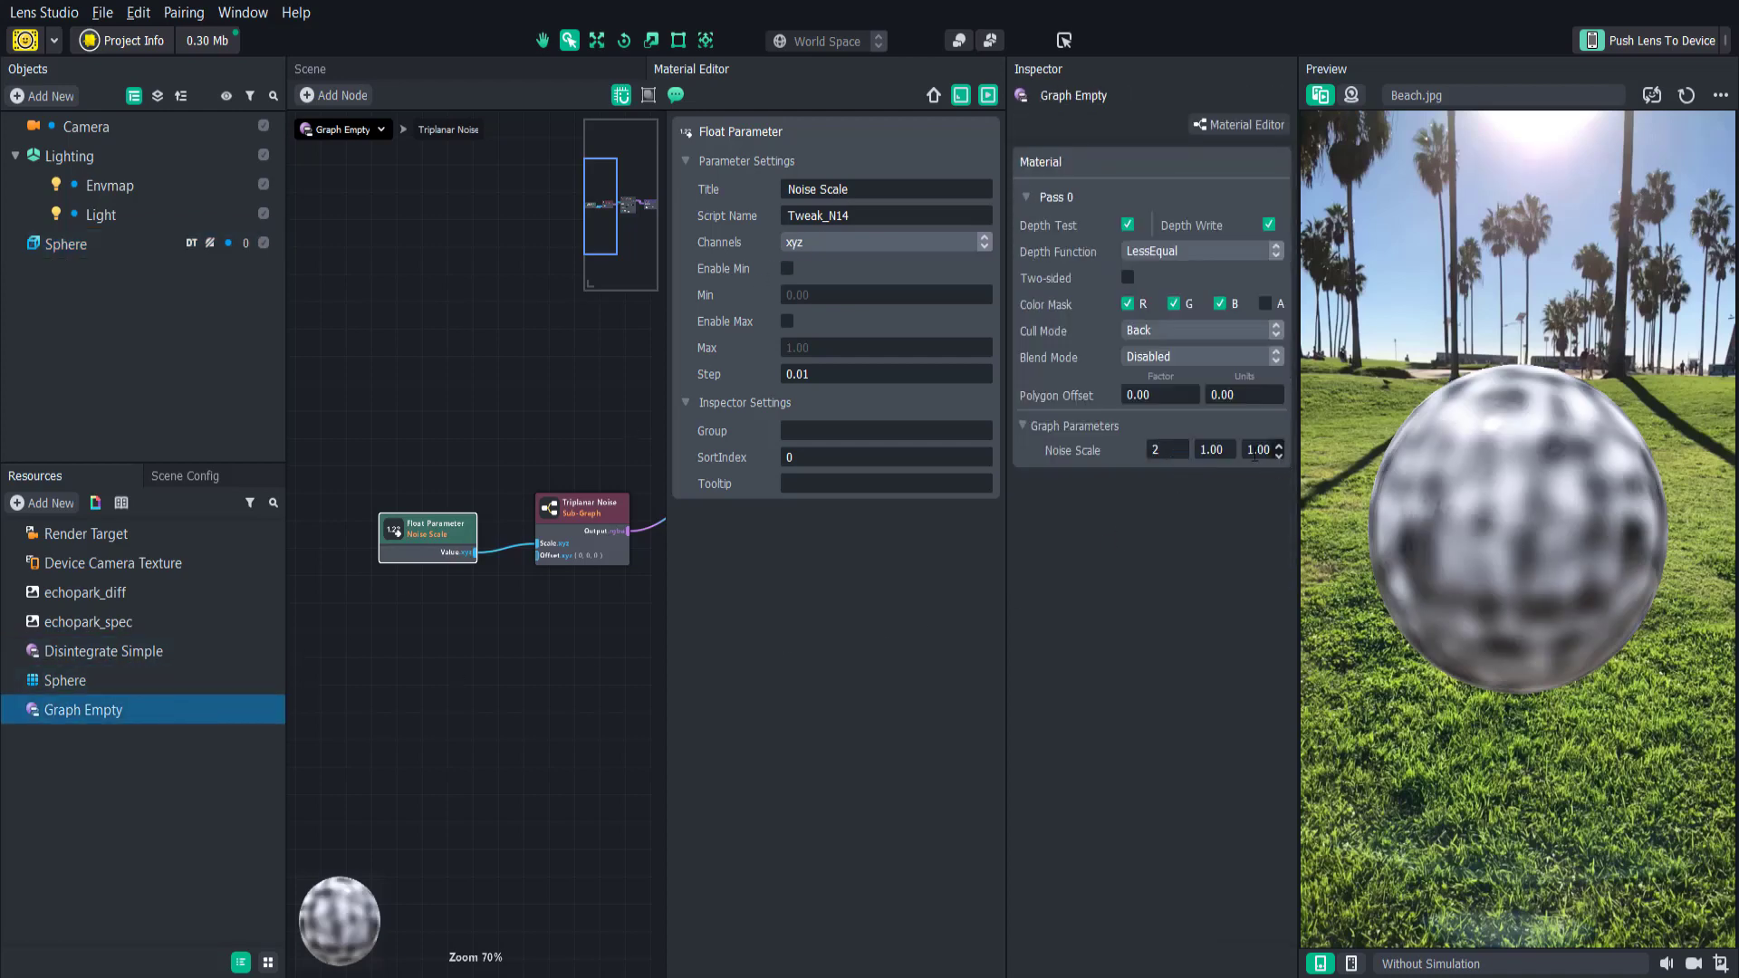
pyautogui.moveTo(1271, 453); pyautogui.dragTo(1235, 463)
pyautogui.write('6')
pyautogui.press('Return')
# - Set all three Noise Scale values of the Graph Empty material to 0.3
pyautogui.doubleClick(1164, 450)
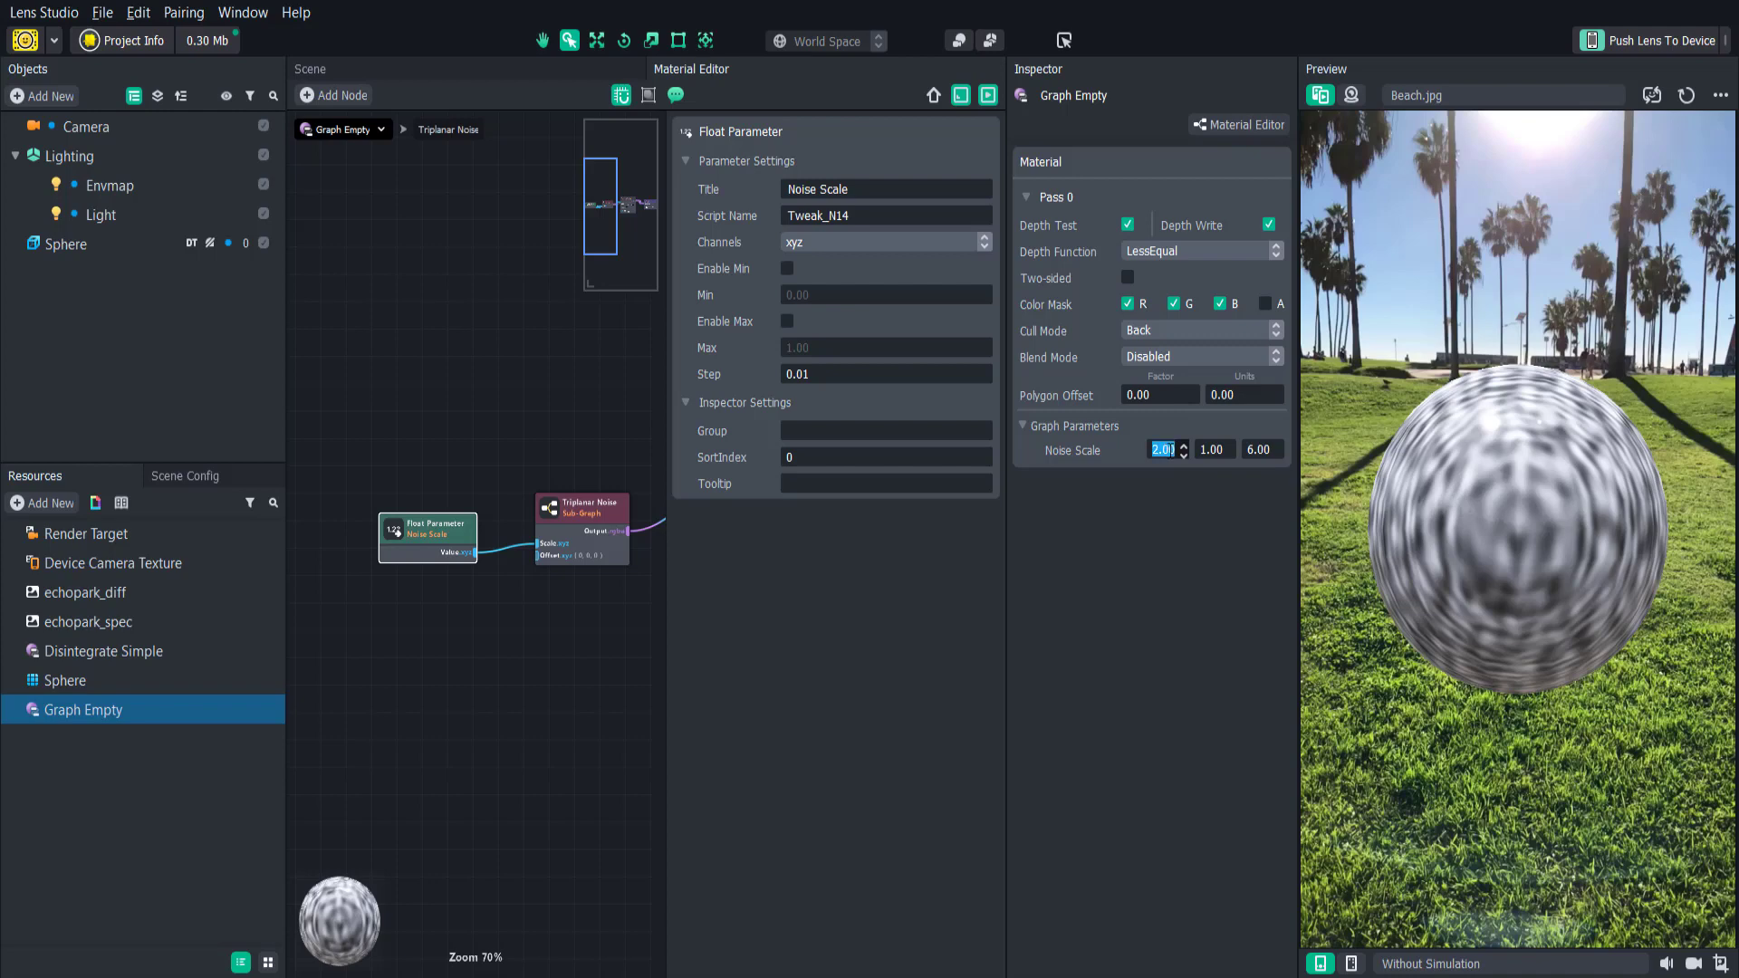
pyautogui.write('.3')
pyautogui.press('Tab')
pyautogui.write('.3')
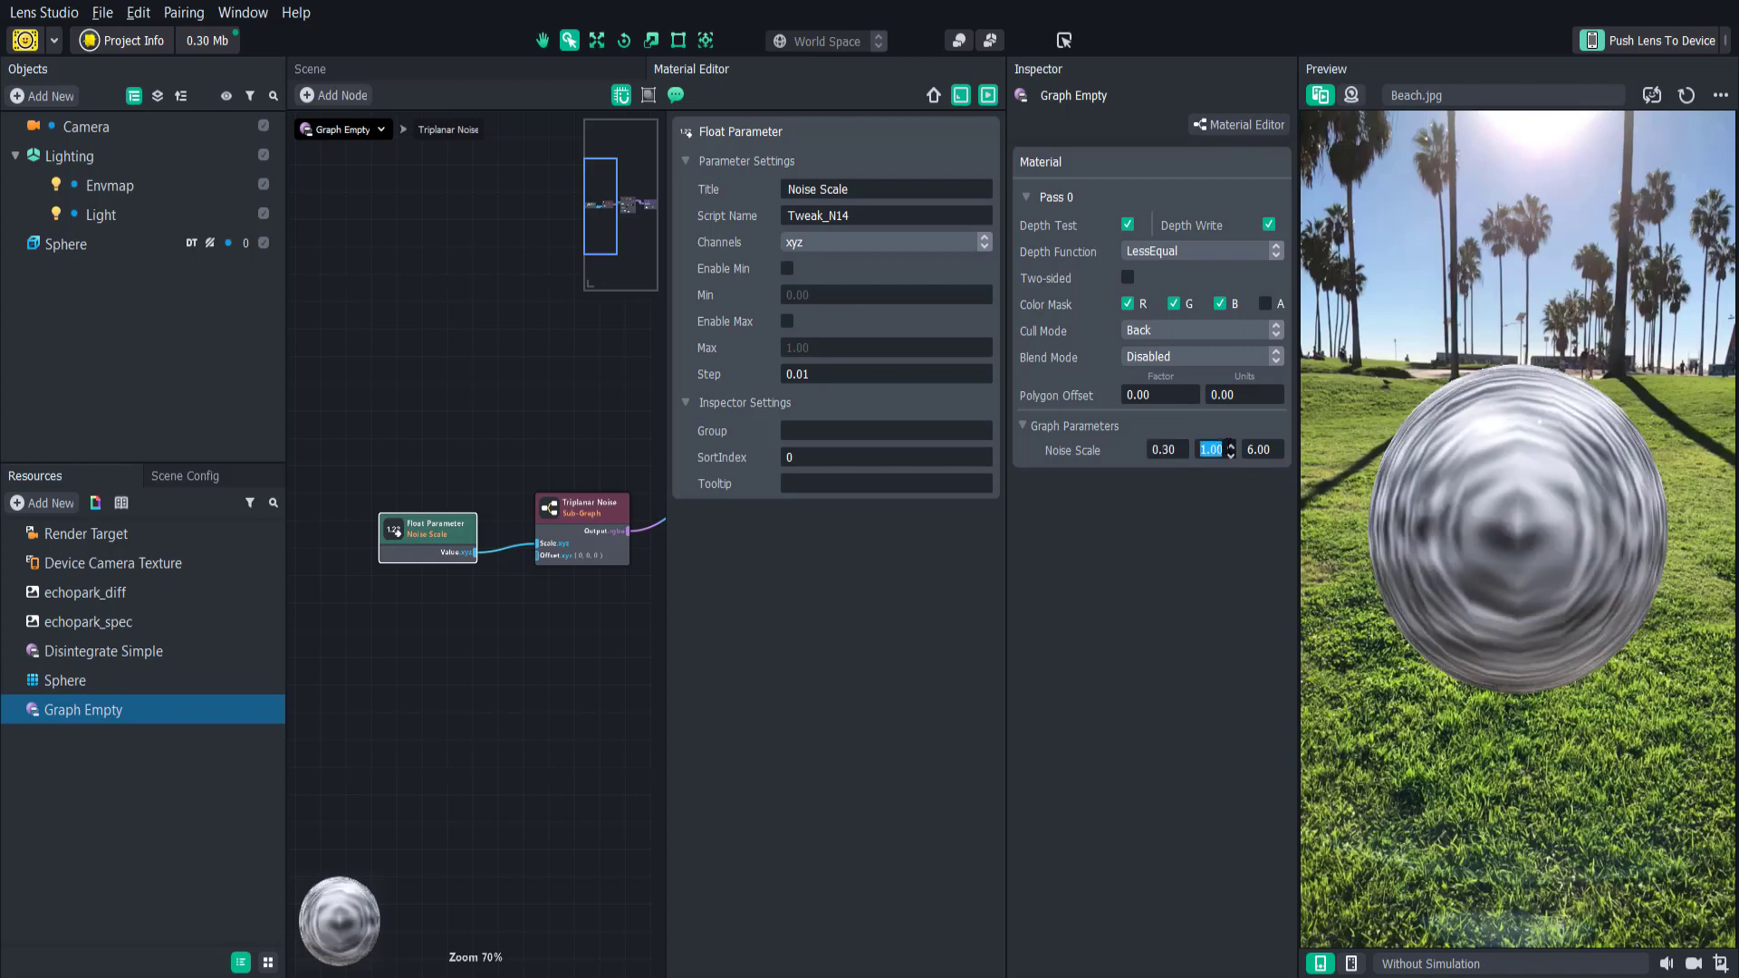
pyautogui.press('Tab')
pyautogui.write('.3')
pyautogui.press('Return')
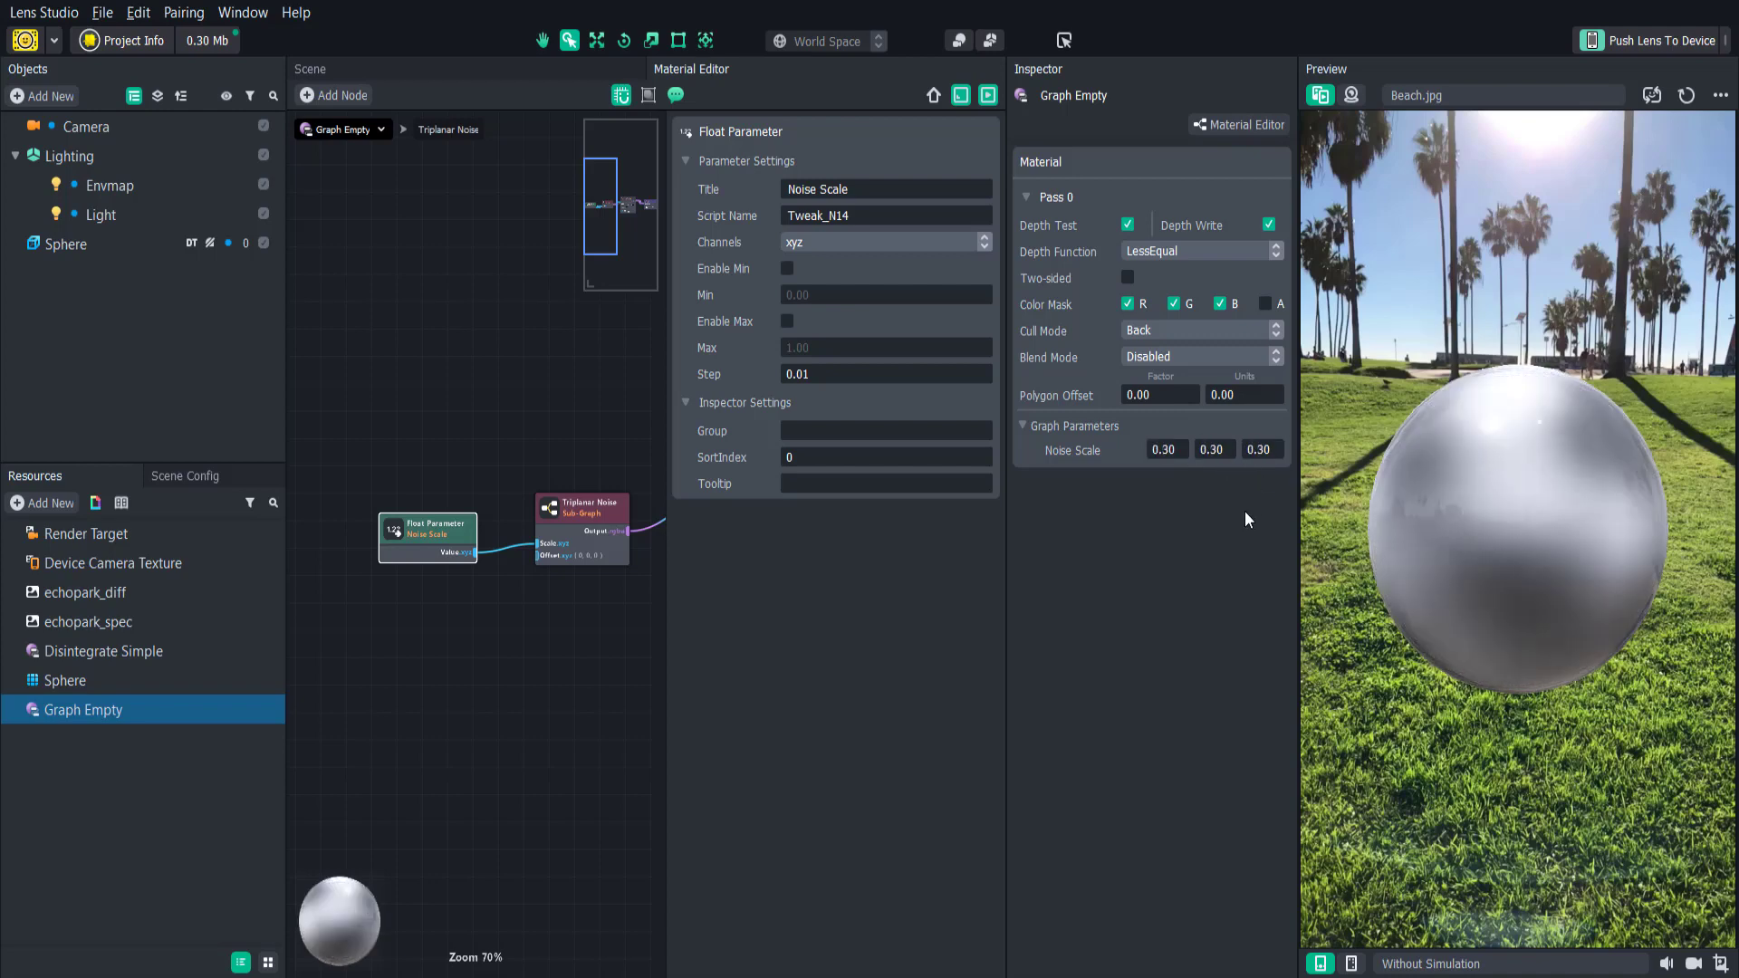
# - Move the Shader node farther away from the PBR (Lighting) node to widen the space between them
pyautogui.moveTo(562, 672); pyautogui.dragTo(252, 589, button='middle')
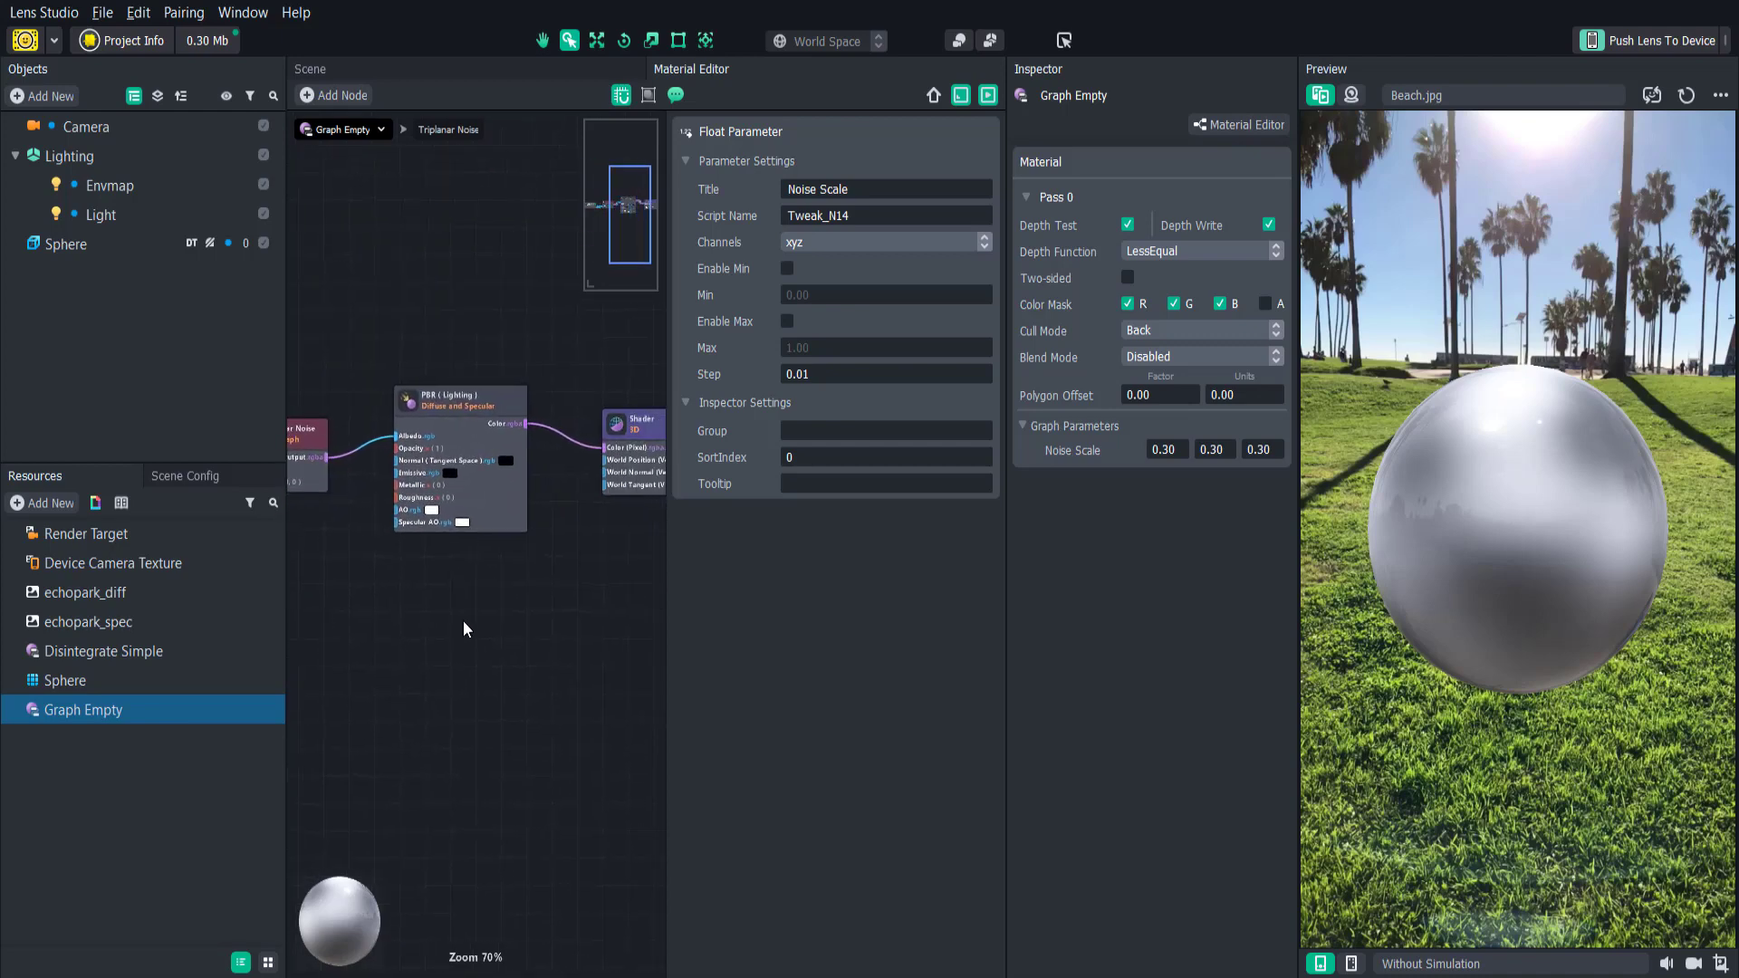
pyautogui.moveTo(499, 620); pyautogui.dragTo(435, 625, button='middle')
pyautogui.moveTo(594, 423); pyautogui.dragTo(653, 417)
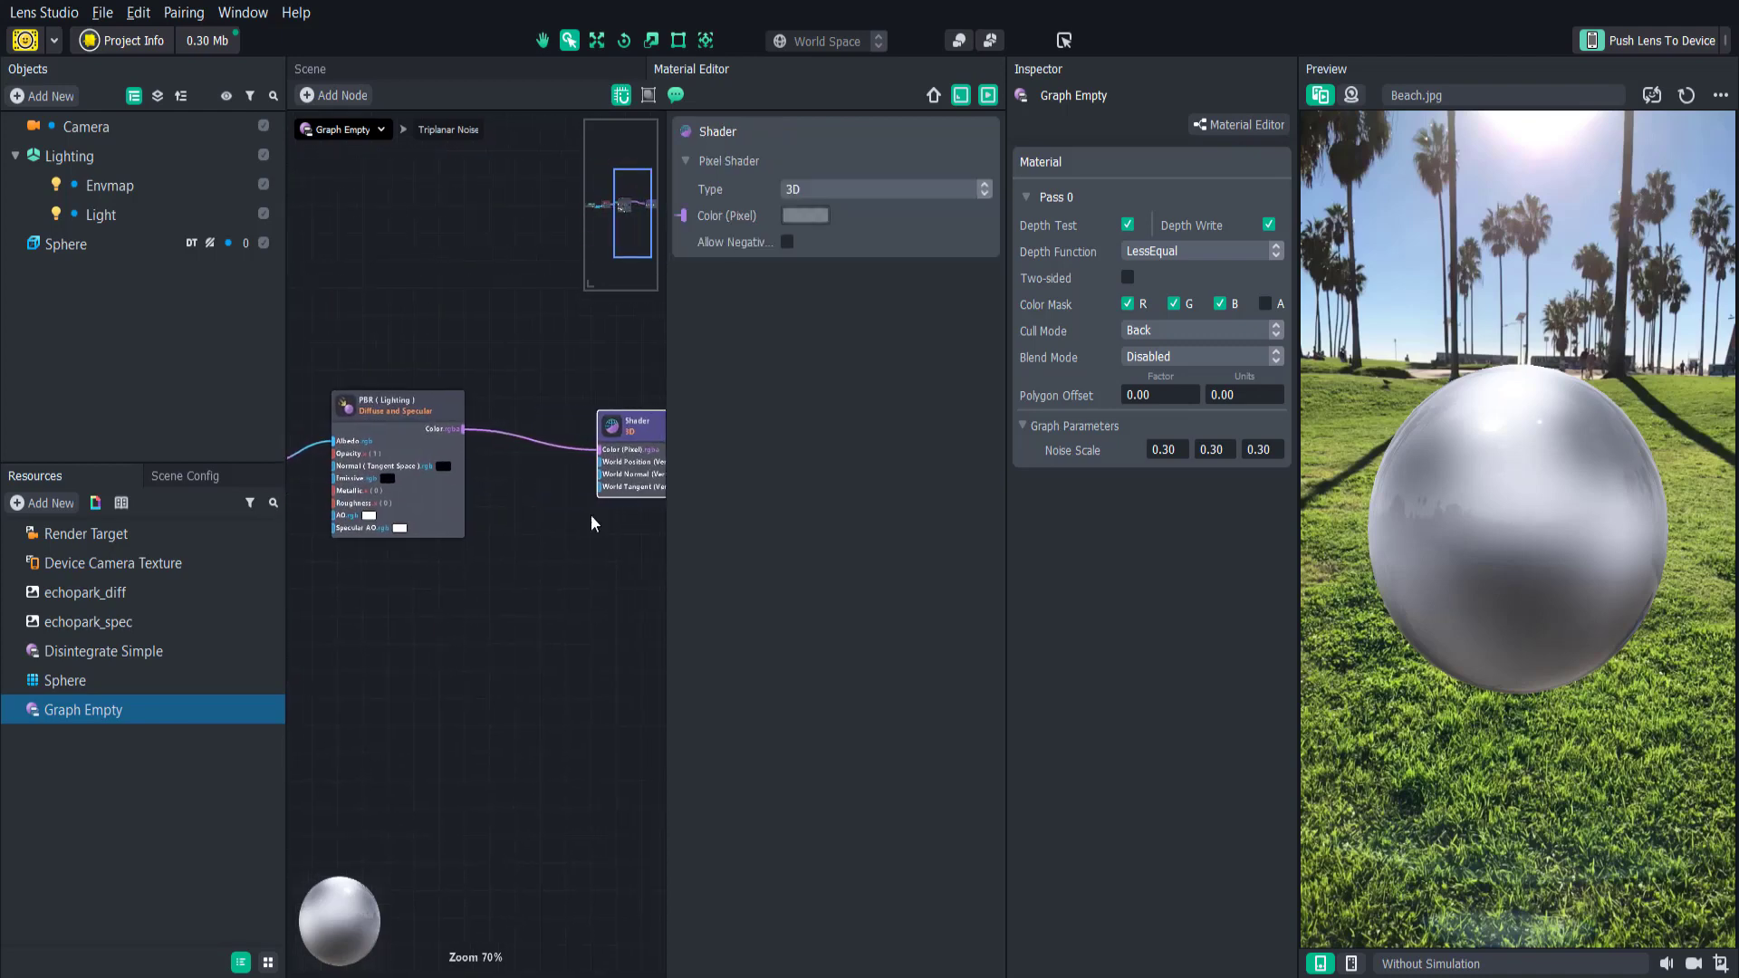
pyautogui.moveTo(559, 576); pyautogui.dragTo(509, 556, button='middle')
pyautogui.click(509, 556)
pyautogui.moveTo(588, 407); pyautogui.dragTo(601, 401)
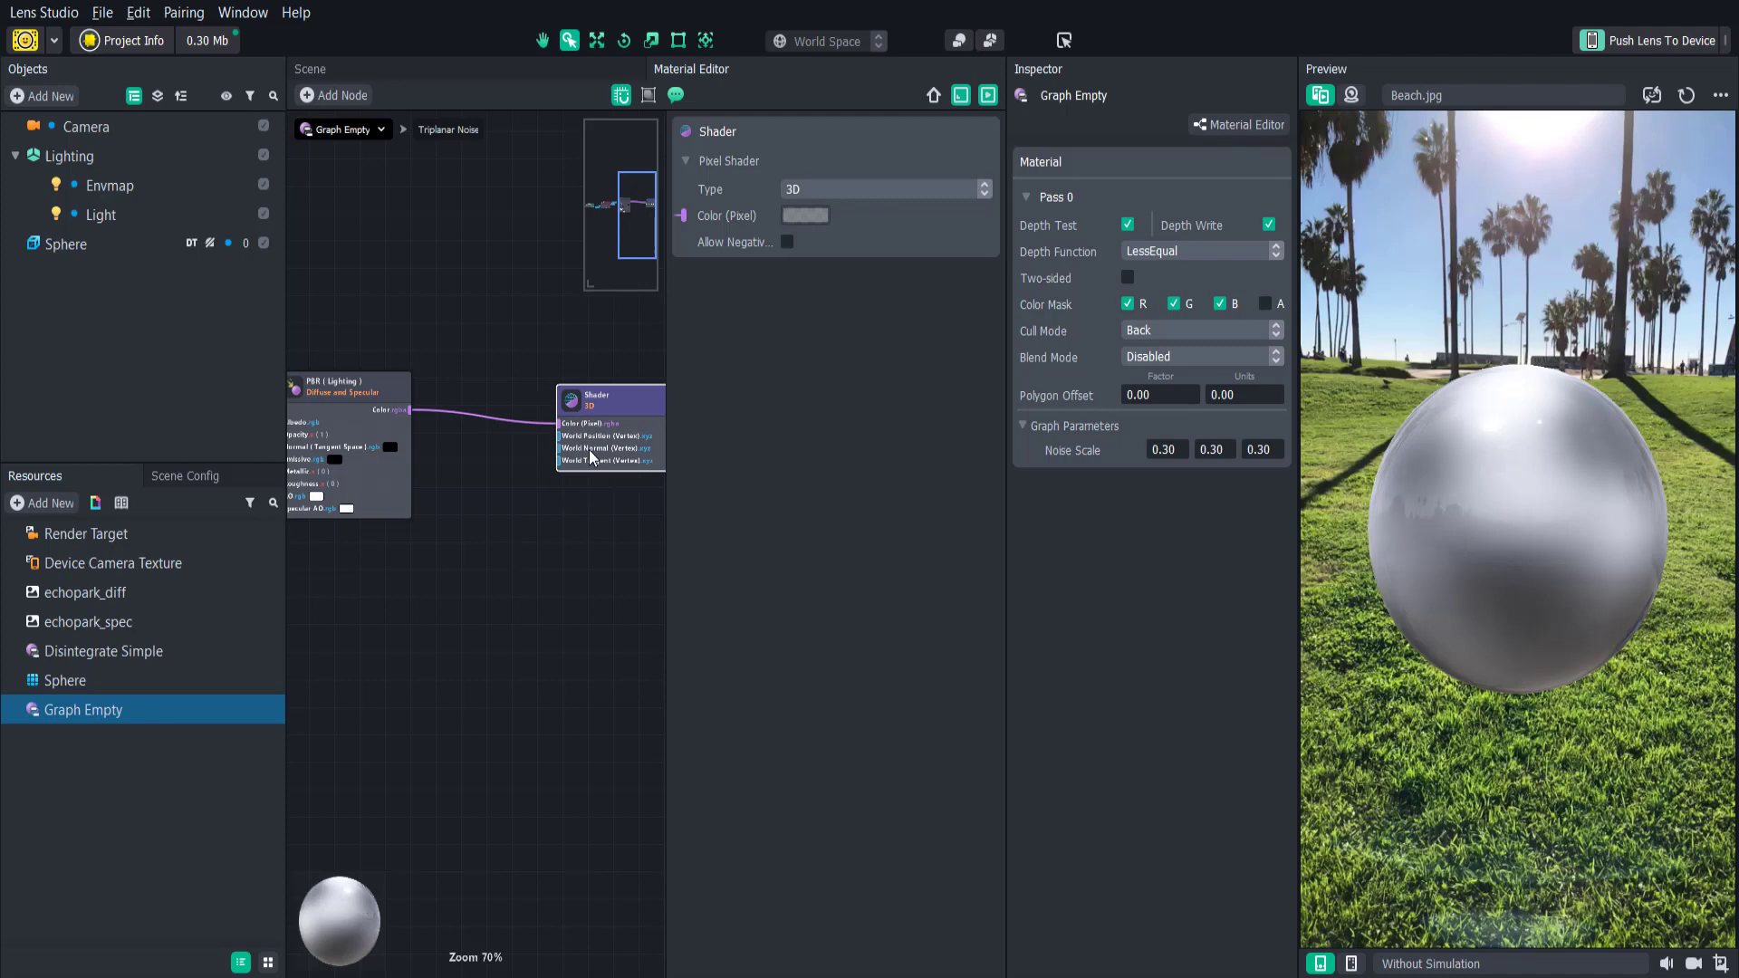
# - Add a Discard node and route the PBR (Lighting) color through it into the Shader's pixel color
pyautogui.click(563, 550)
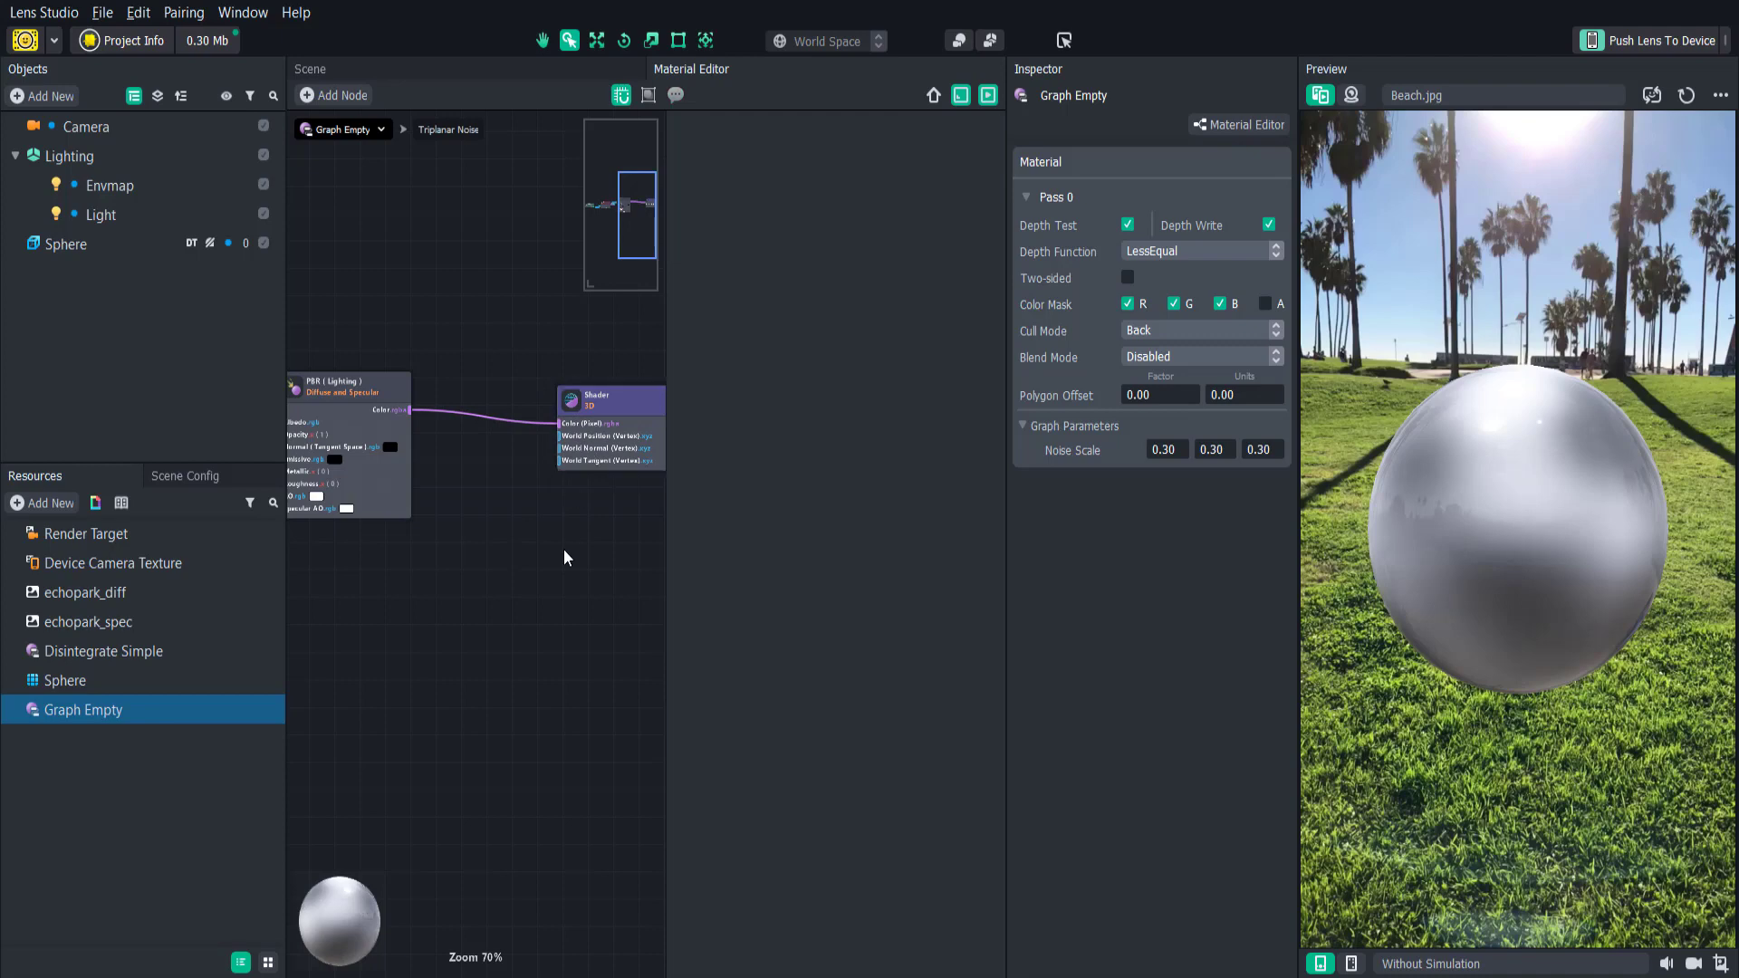
pyautogui.press('Tab')
pyautogui.write('disc')
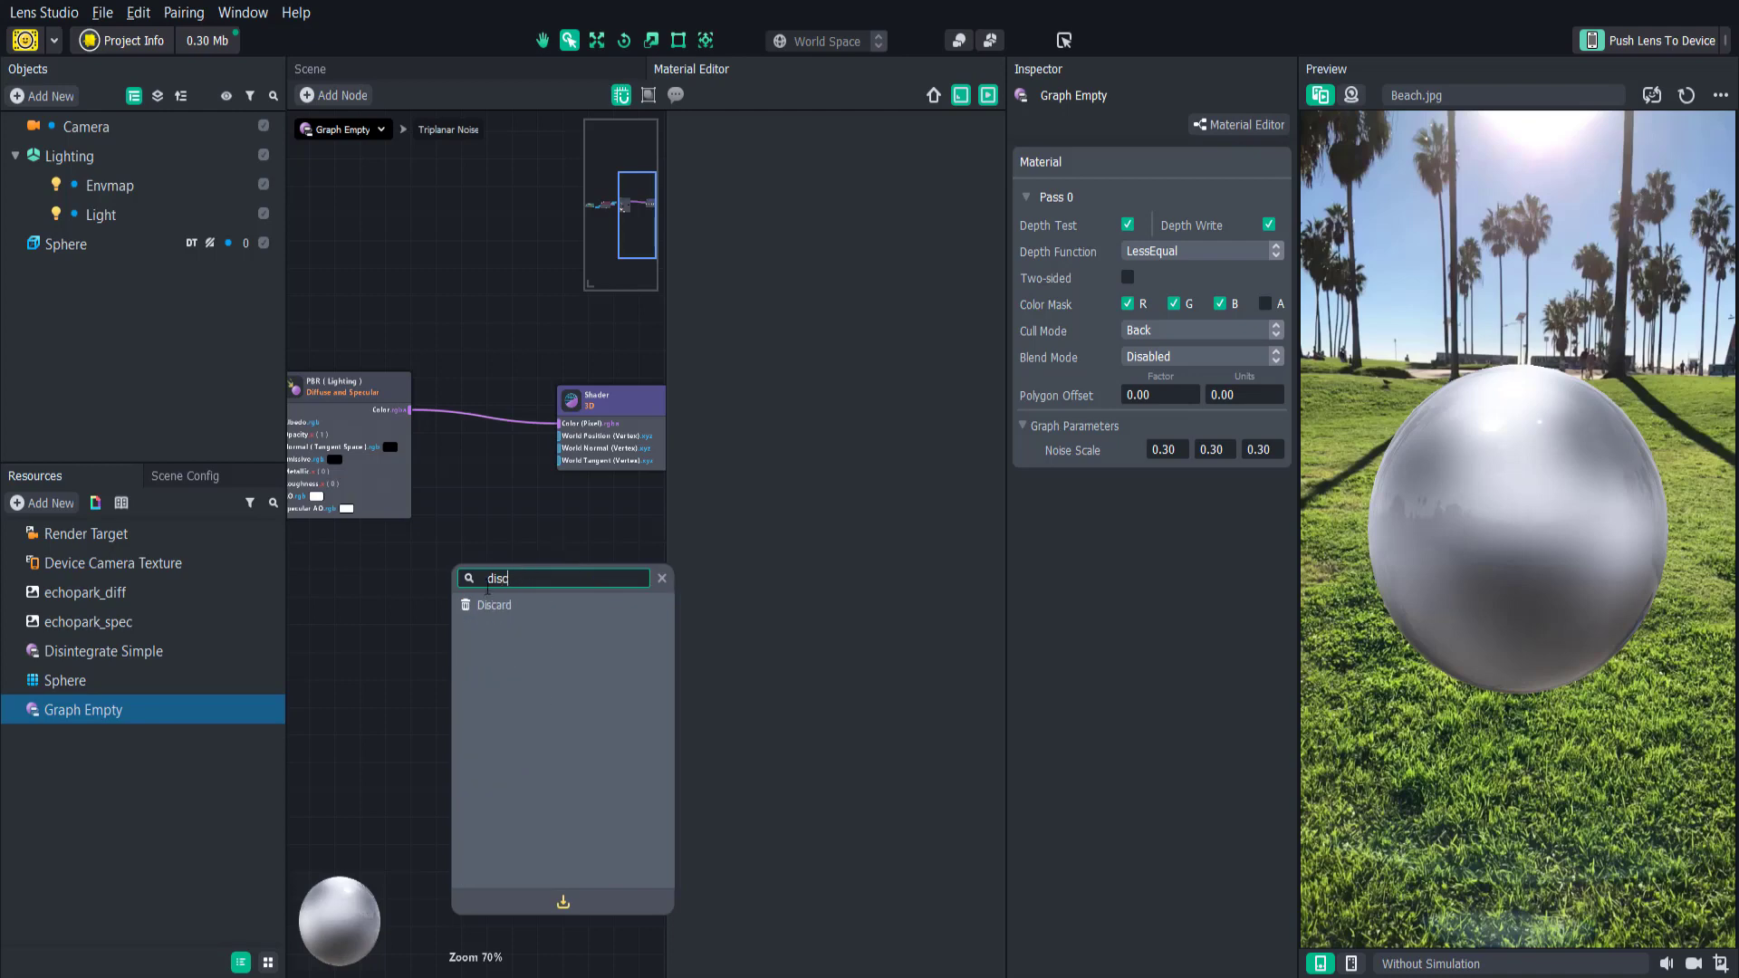
pyautogui.click(491, 598)
pyautogui.moveTo(583, 556); pyautogui.dragTo(489, 549)
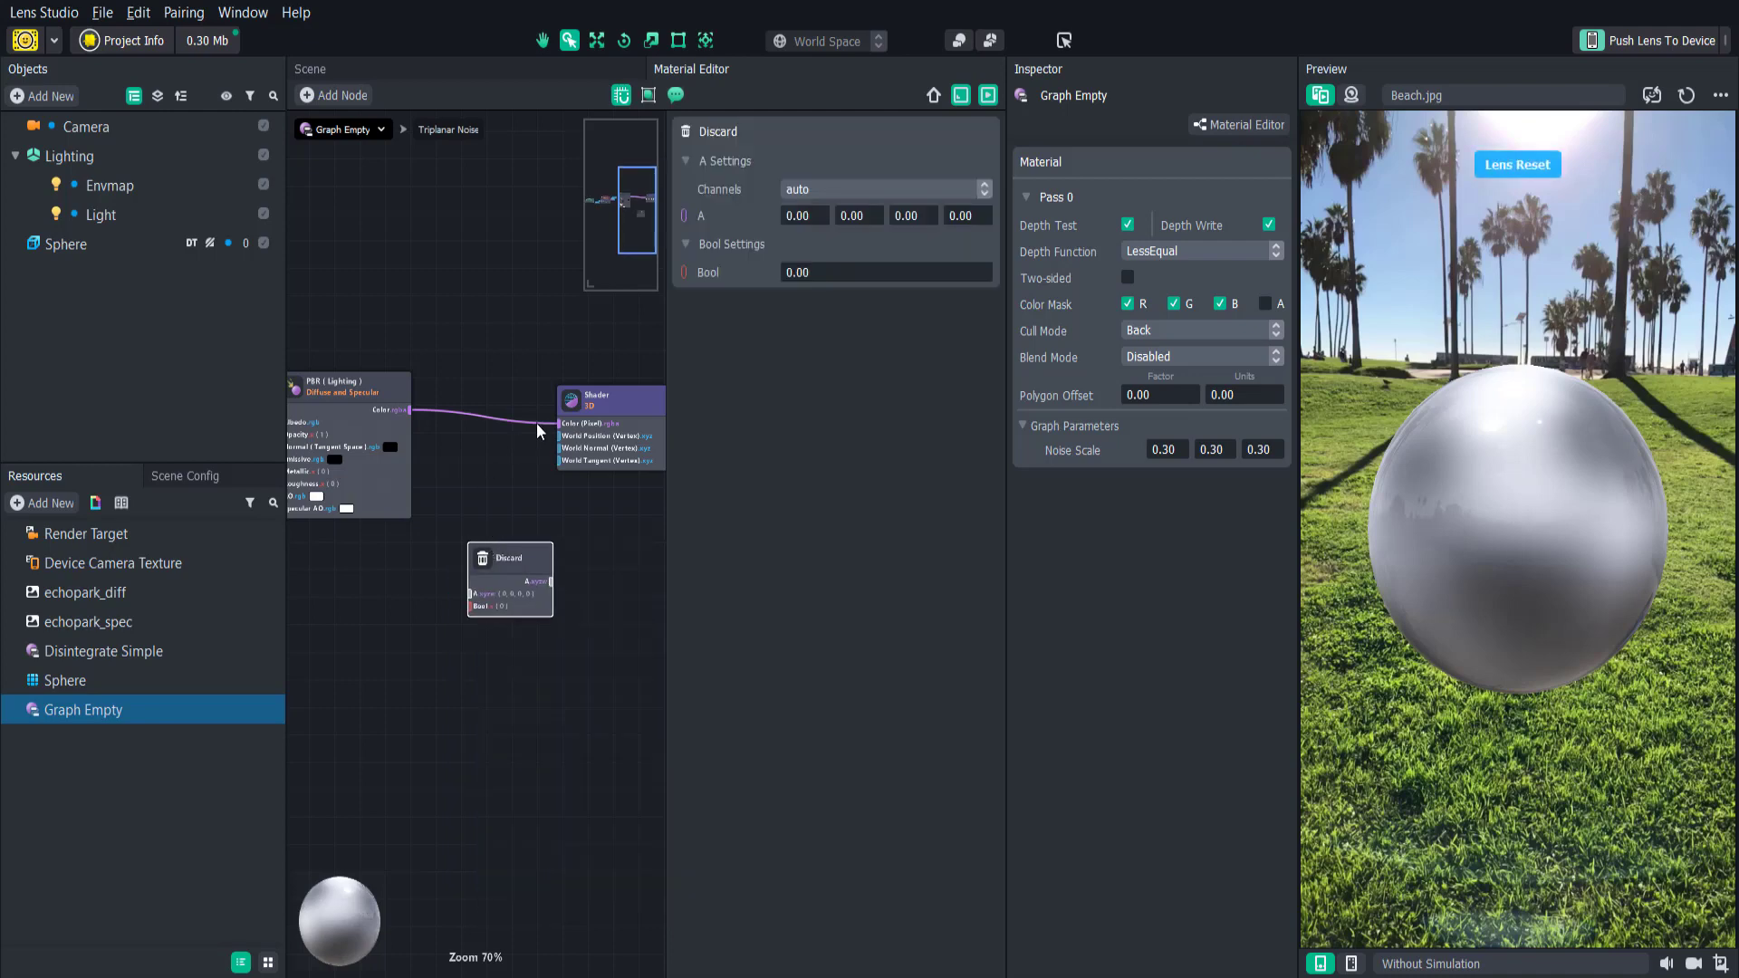
pyautogui.moveTo(556, 425)
pyautogui.mouseDown()
pyautogui.moveTo(467, 444)
pyautogui.moveTo(471, 594)
pyautogui.moveTo(544, 571)
pyautogui.moveTo(557, 430)
pyautogui.mouseUp()
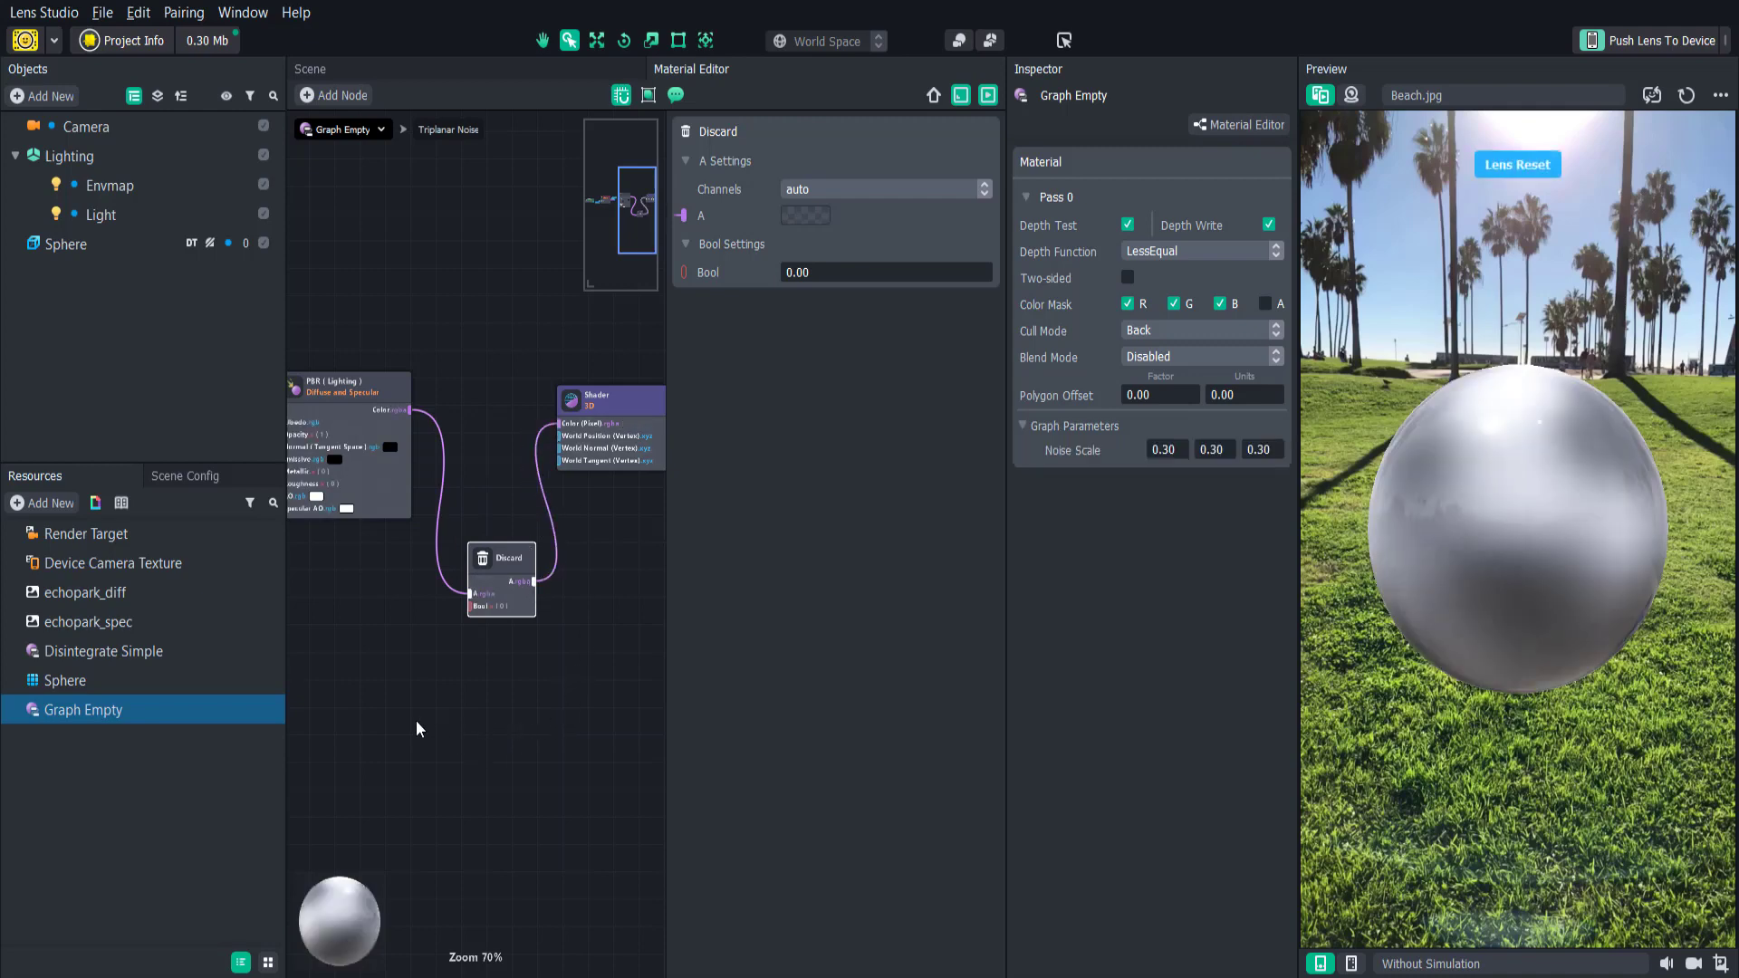
# - Add a Round node, connect its output to Discard's Bool input, and feed it with the Triplanar Noise output
pyautogui.moveTo(419, 729); pyautogui.dragTo(547, 705, button='middle')
pyautogui.scroll(-1, 548, 699)
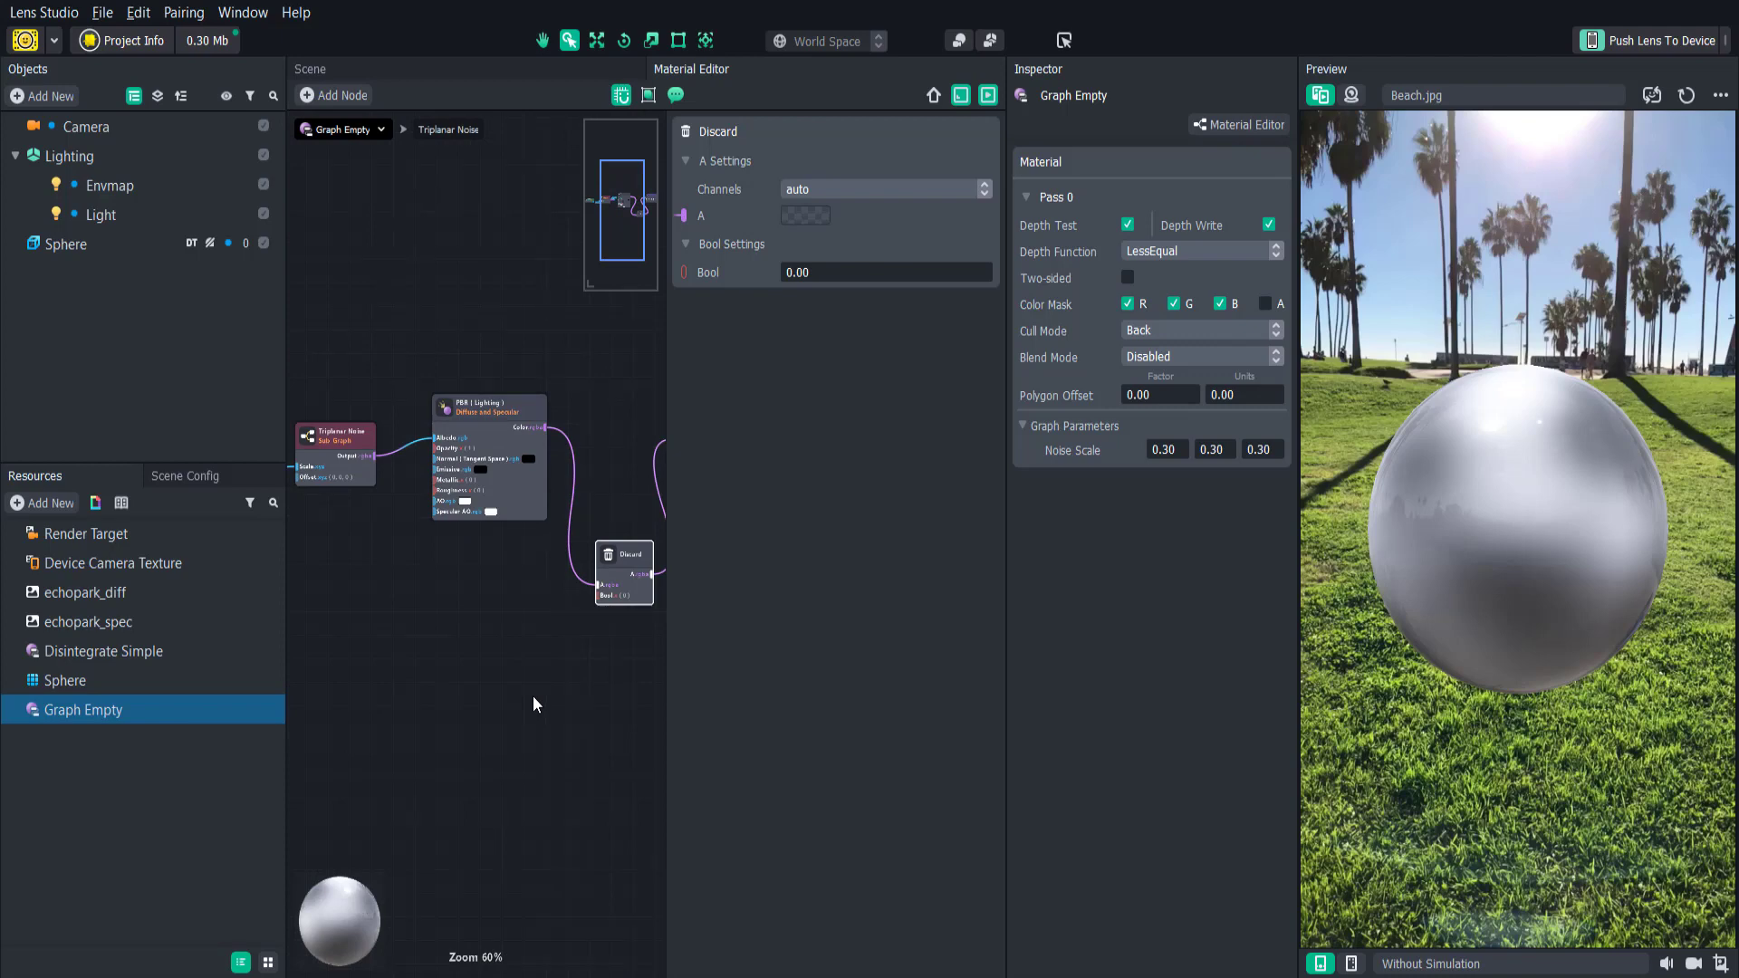
pyautogui.rightClick(532, 705)
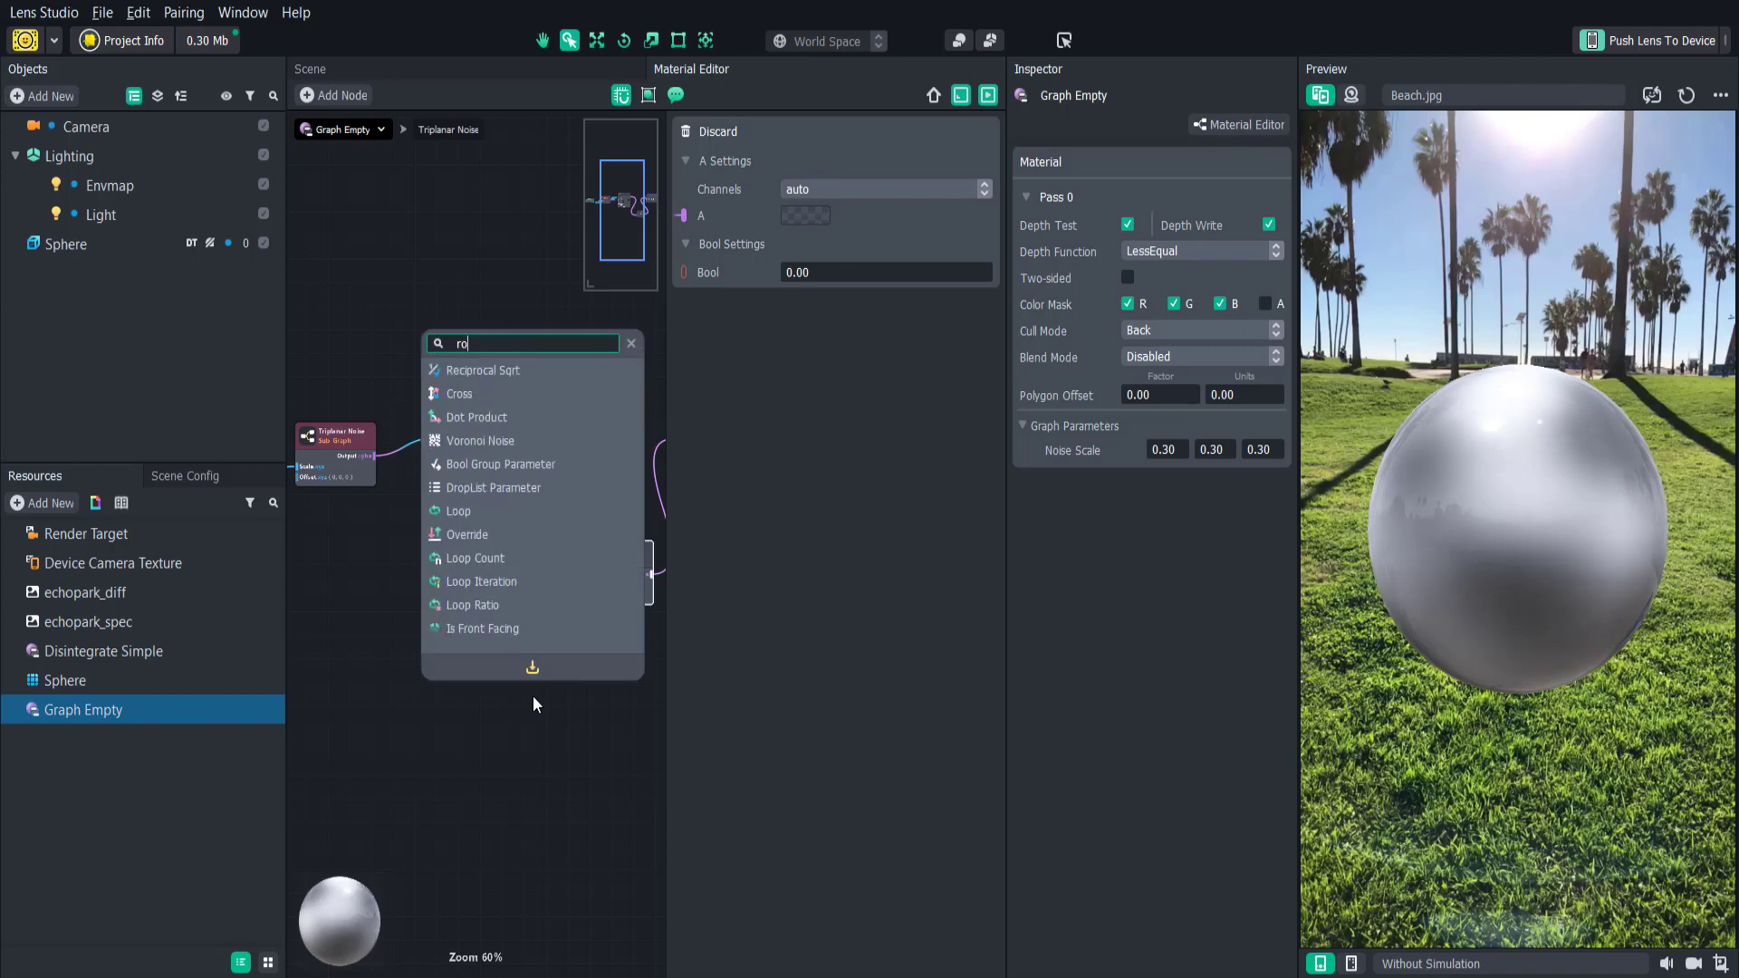
pyautogui.write('und')
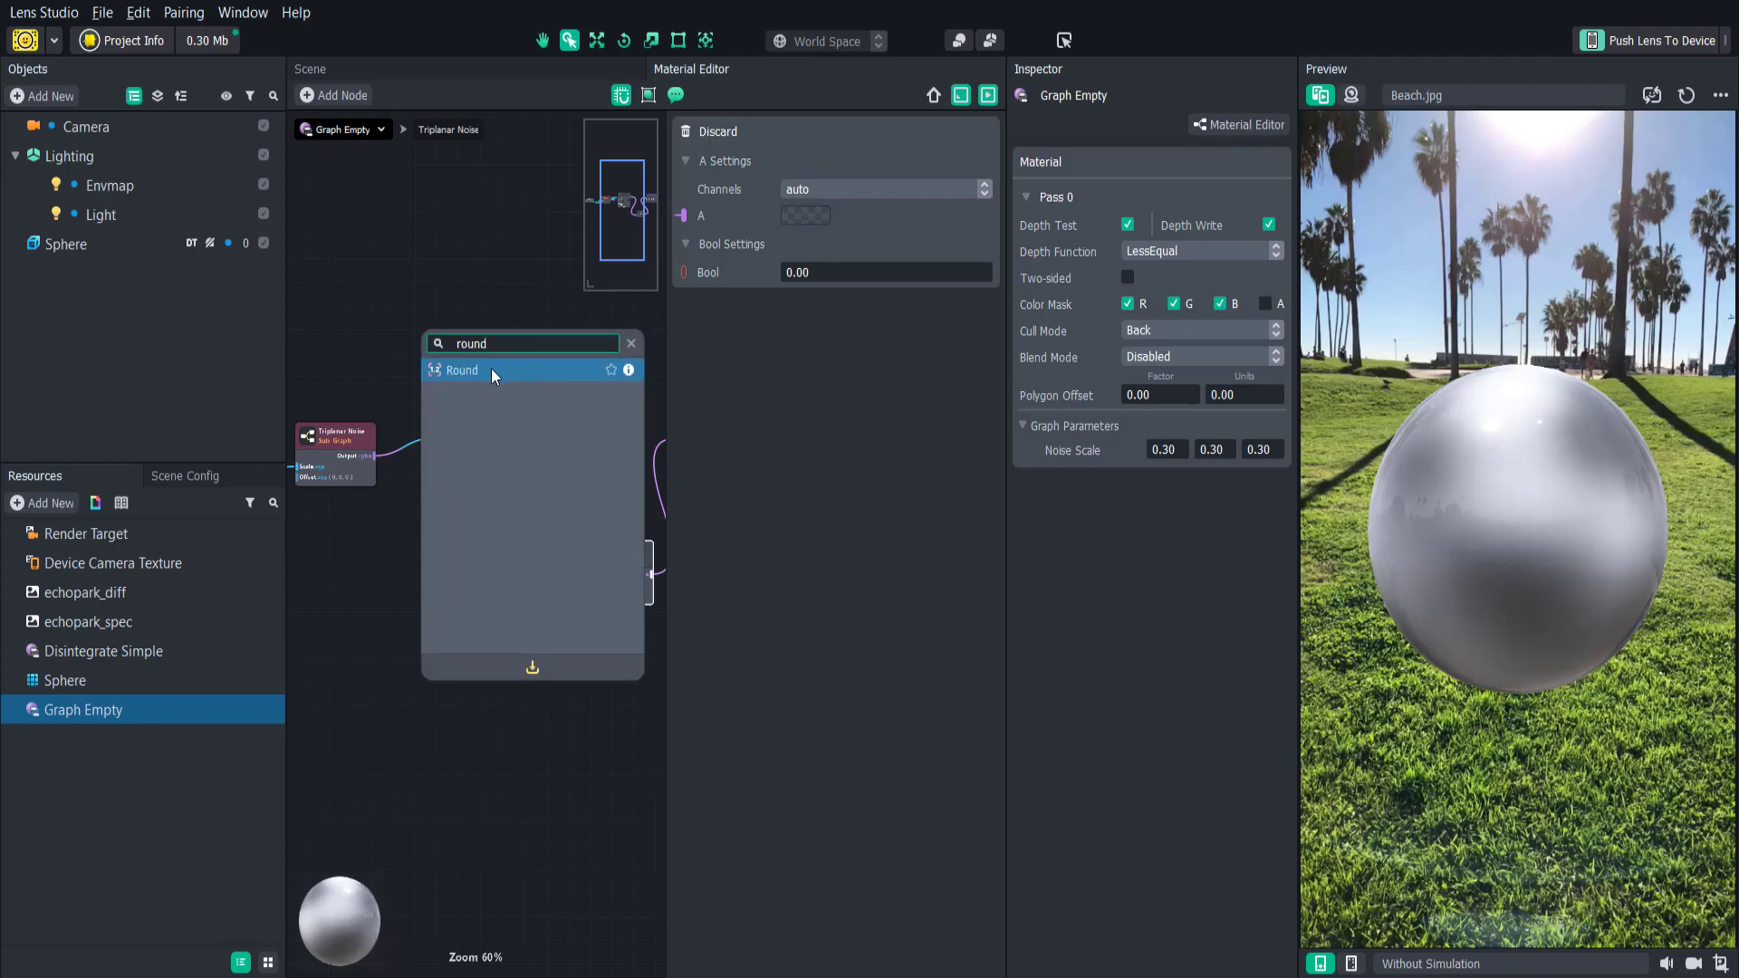
pyautogui.click(491, 370)
pyautogui.moveTo(580, 719); pyautogui.dragTo(596, 596)
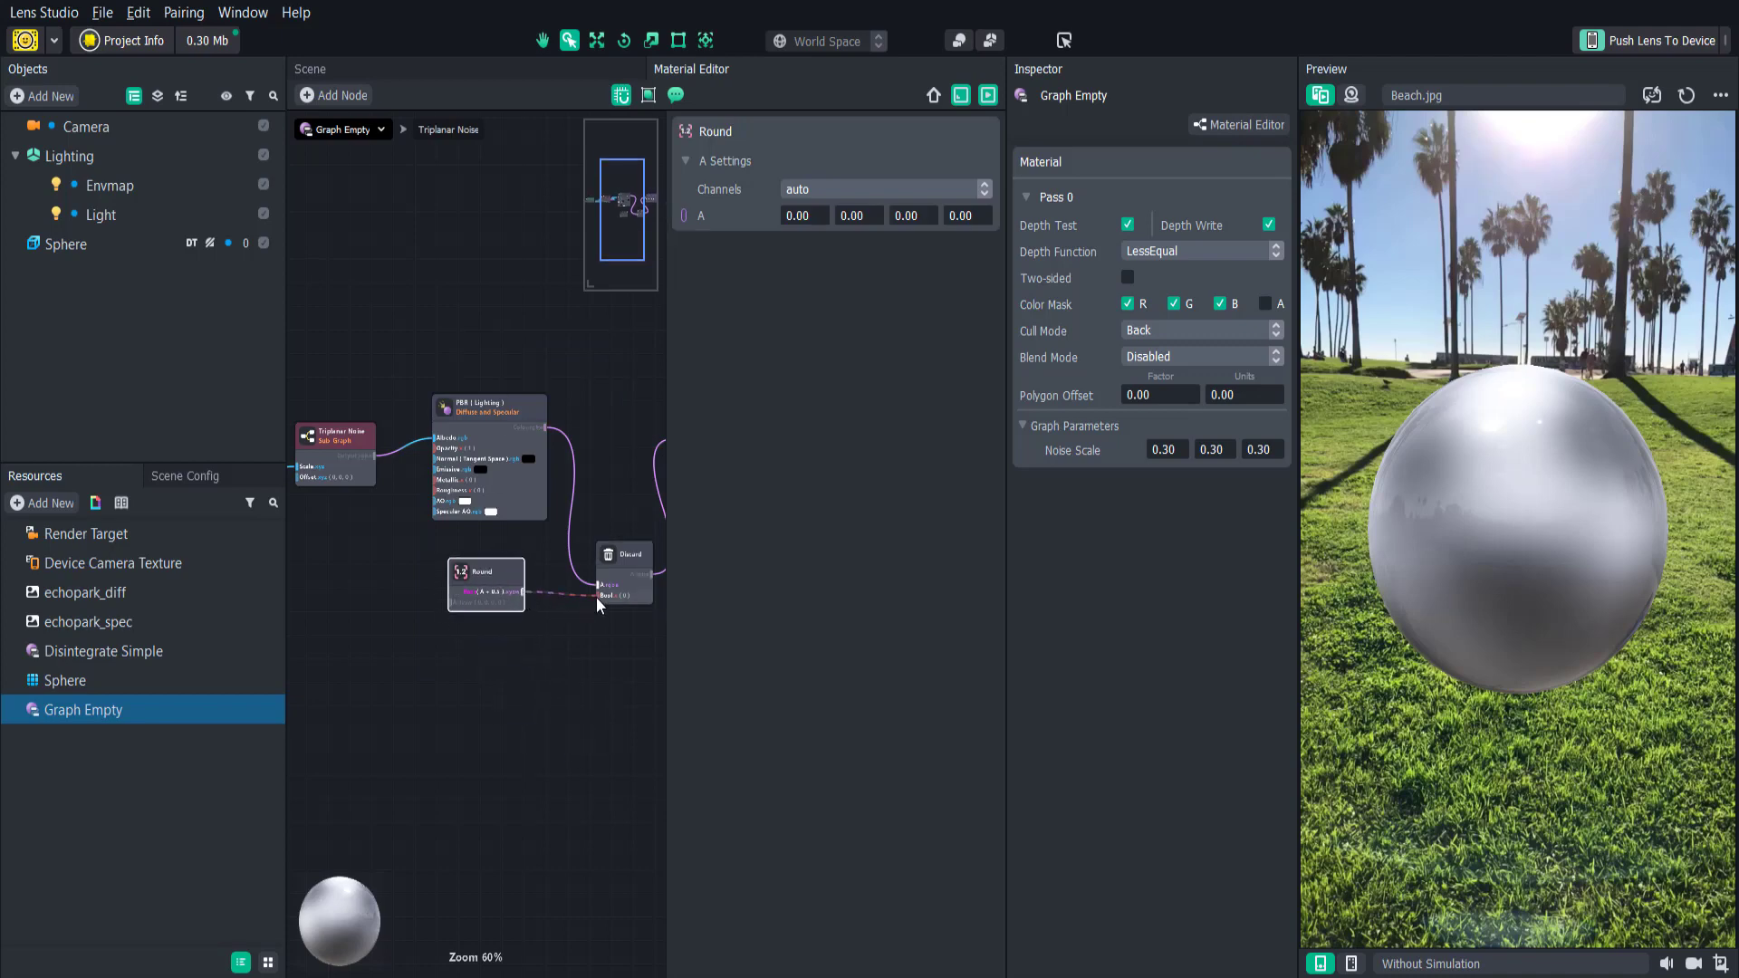
pyautogui.moveTo(376, 457); pyautogui.dragTo(453, 603)
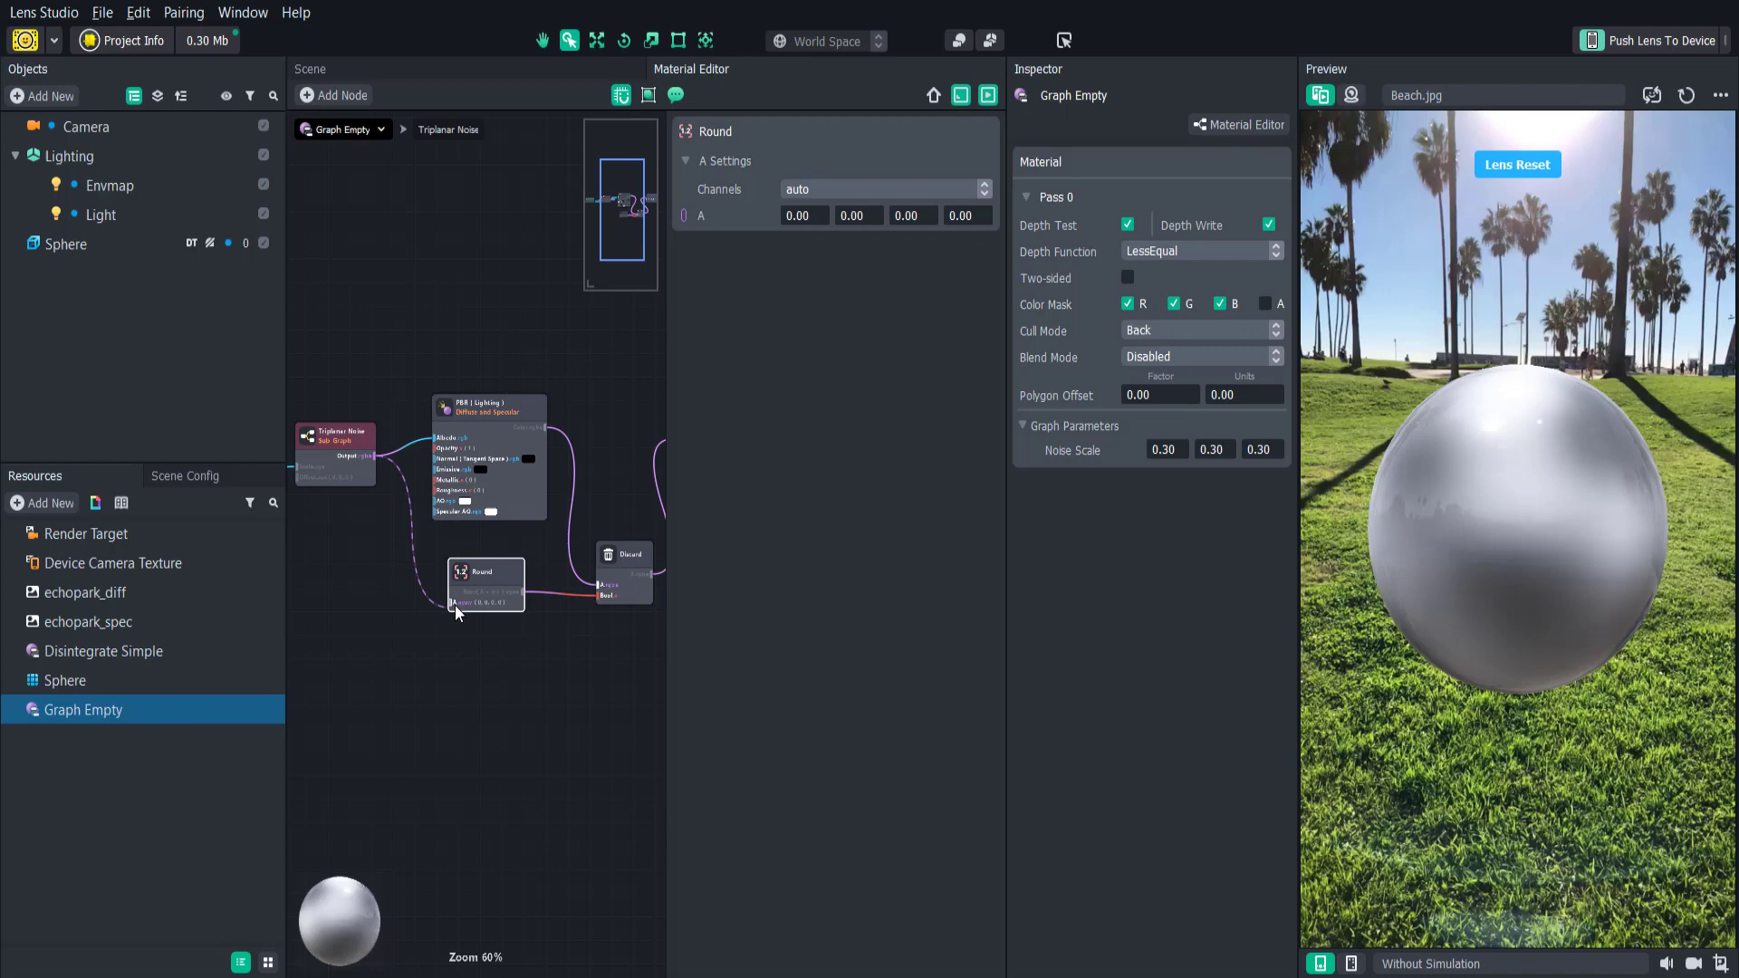
# - Move the Triplanar Noise node and its Noise Scale parameter farther from the PBR (Lighting) node to make room
pyautogui.moveTo(438, 666); pyautogui.dragTo(576, 677, button='middle')
pyautogui.moveTo(329, 424); pyautogui.dragTo(503, 520)
pyautogui.moveTo(491, 448); pyautogui.dragTo(367, 450)
pyautogui.scroll(-1, 418, 683)
pyautogui.moveTo(418, 683); pyautogui.dragTo(488, 672, button='middle')
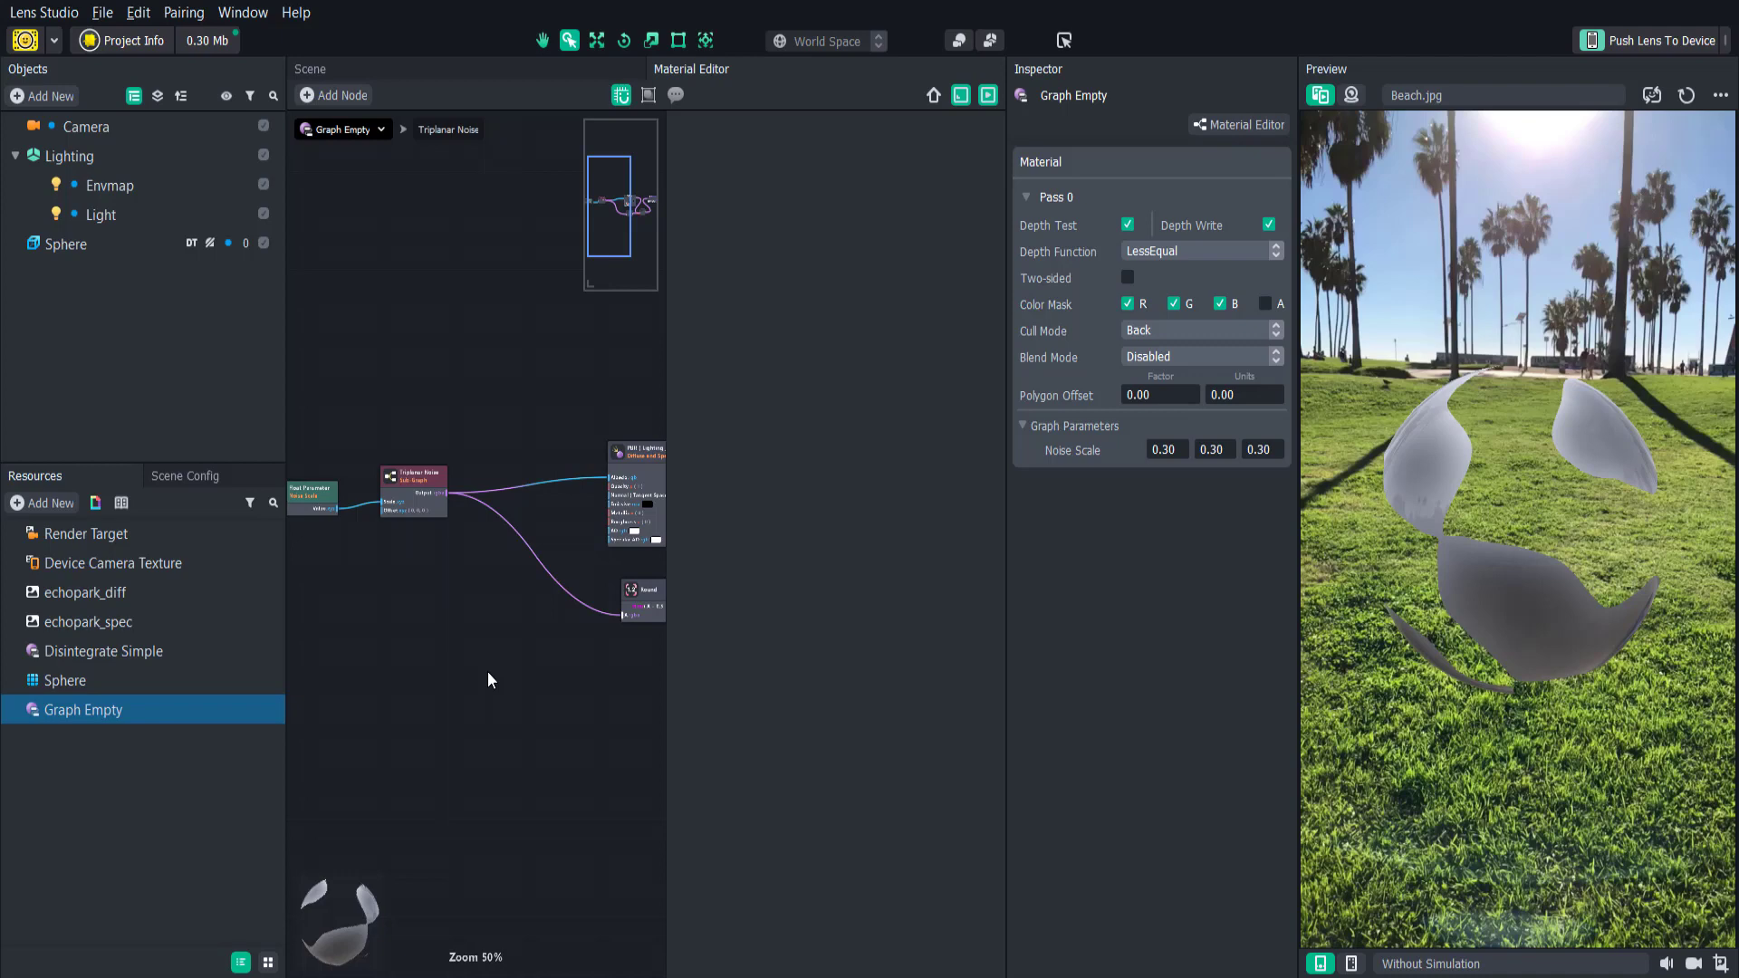
# - Insert an Add node between Triplanar Noise and the PBR (Lighting) albedo input, close to the noise node
pyautogui.rightClick(488, 672)
pyautogui.write('ad')
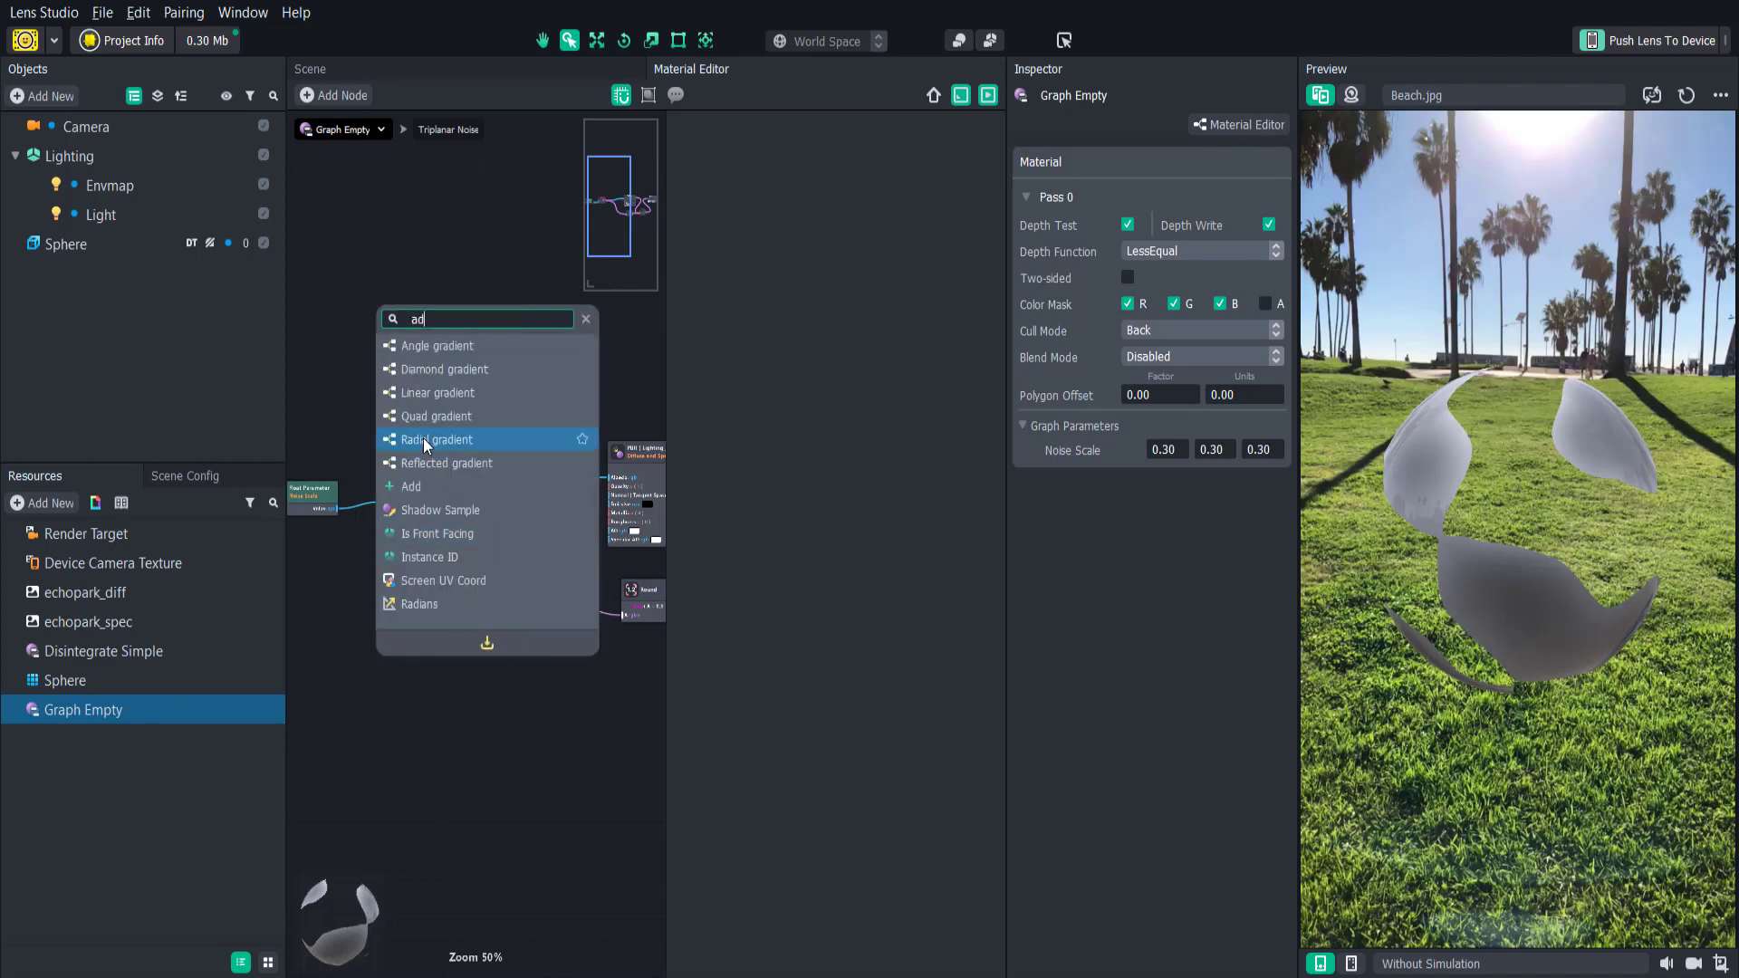
pyautogui.write('d')
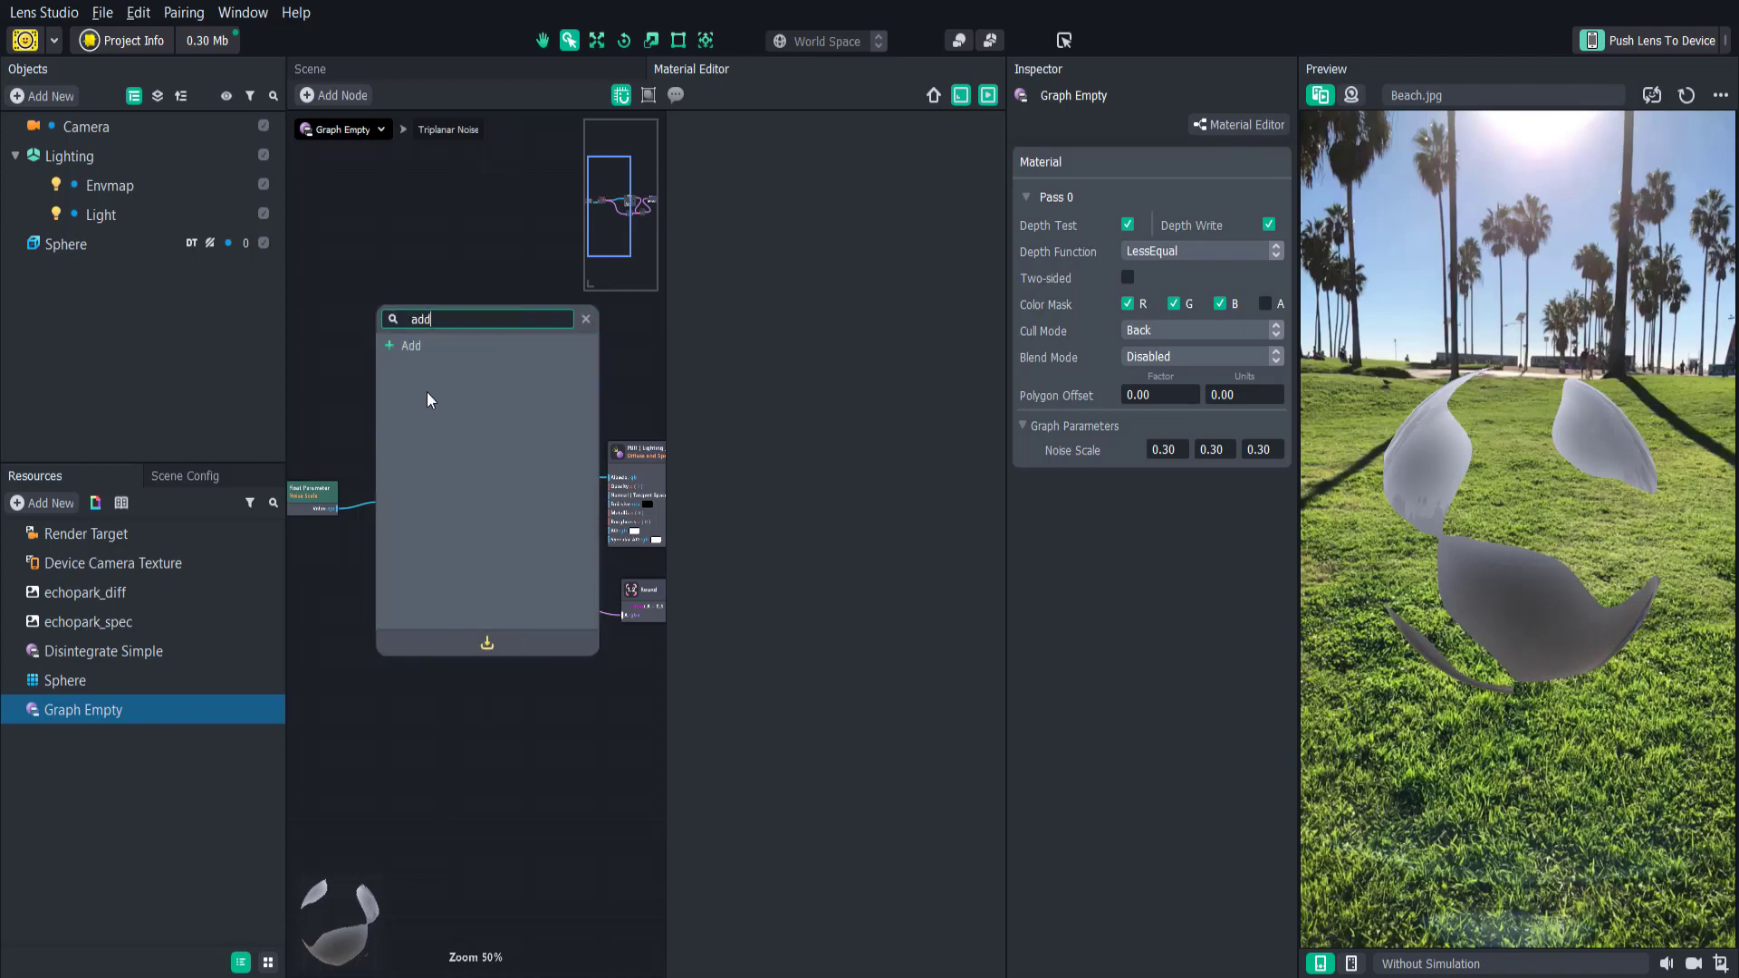
pyautogui.click(438, 346)
pyautogui.moveTo(528, 686); pyautogui.dragTo(482, 584)
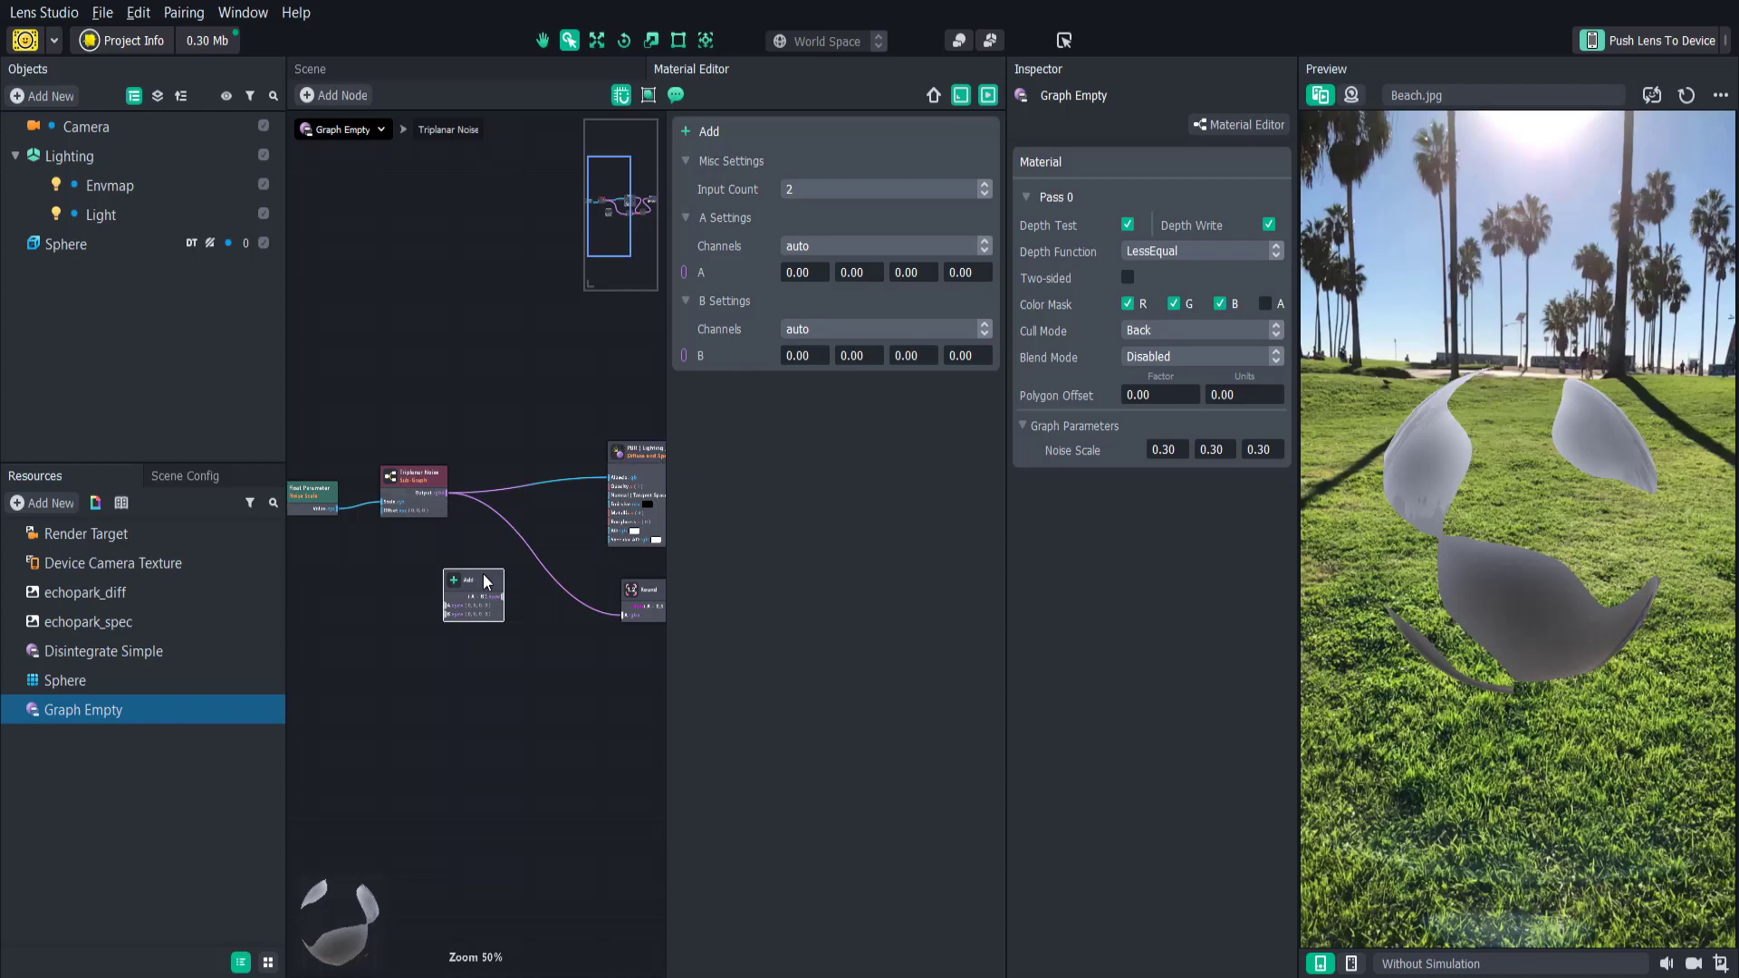
pyautogui.moveTo(469, 588); pyautogui.dragTo(544, 470)
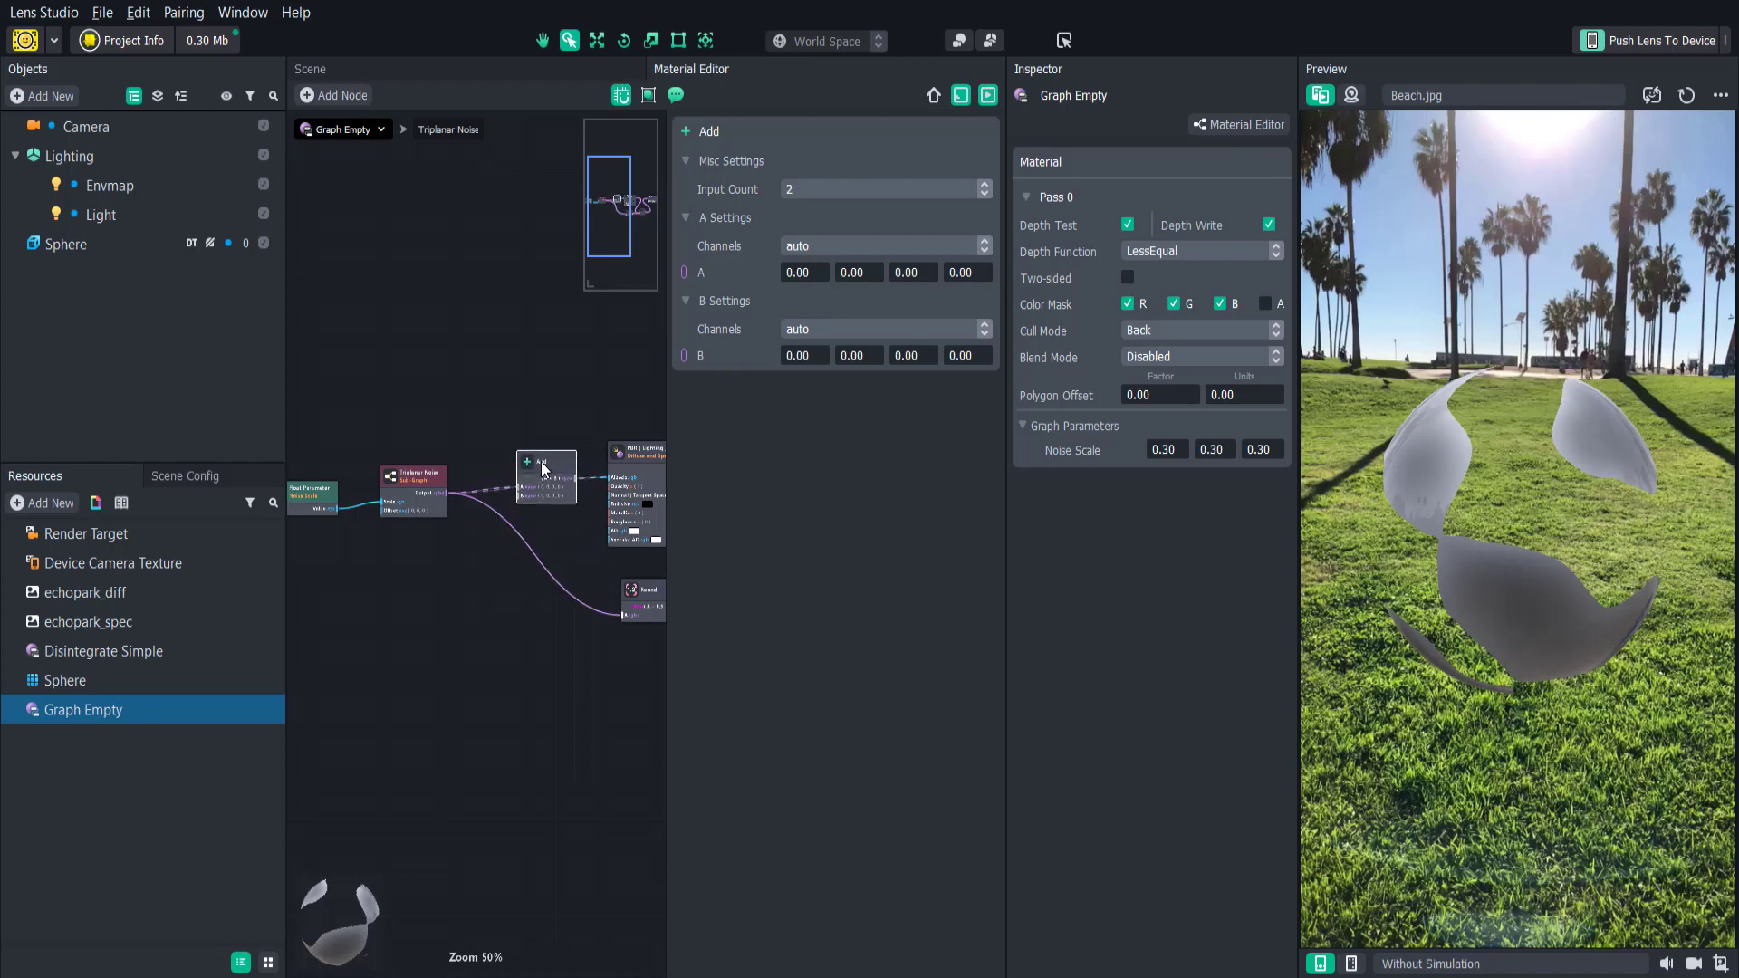
pyautogui.moveTo(311, 450); pyautogui.dragTo(442, 462)
# - Add a Fluctuate node below Triplanar Noise and connect its output to the Add node's B input
pyautogui.click(426, 624)
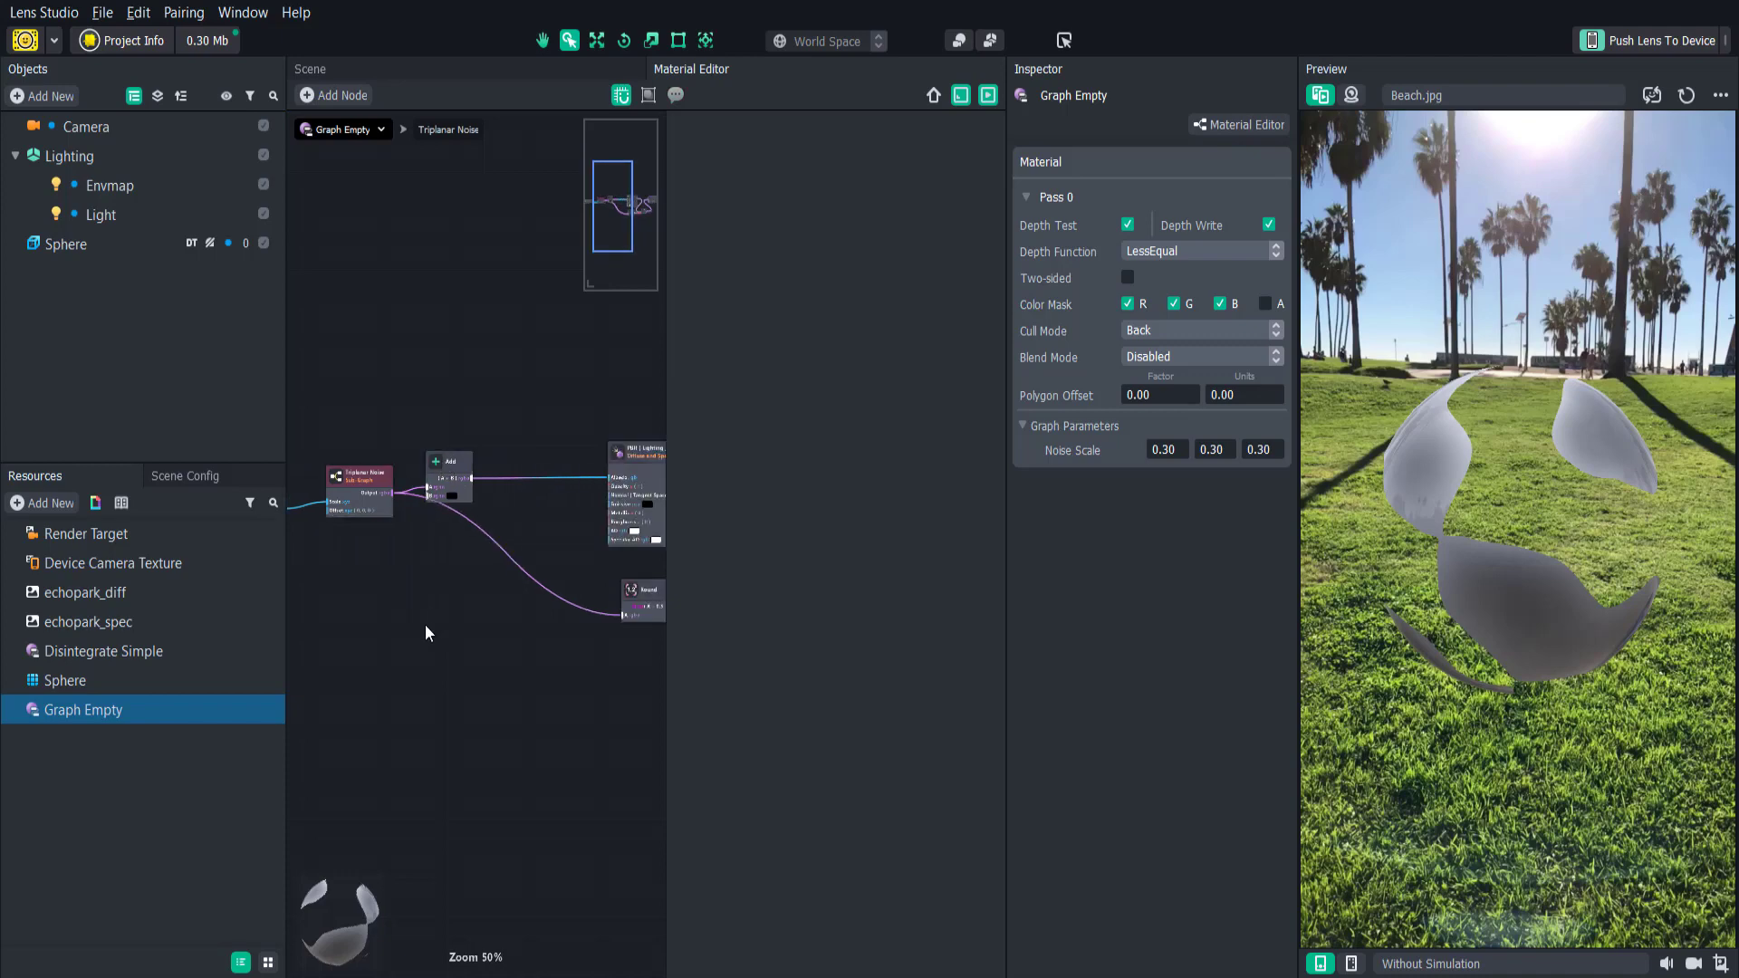
pyautogui.press('Tab')
pyautogui.write('fluc')
pyautogui.click(409, 306)
pyautogui.moveTo(491, 667); pyautogui.dragTo(431, 504)
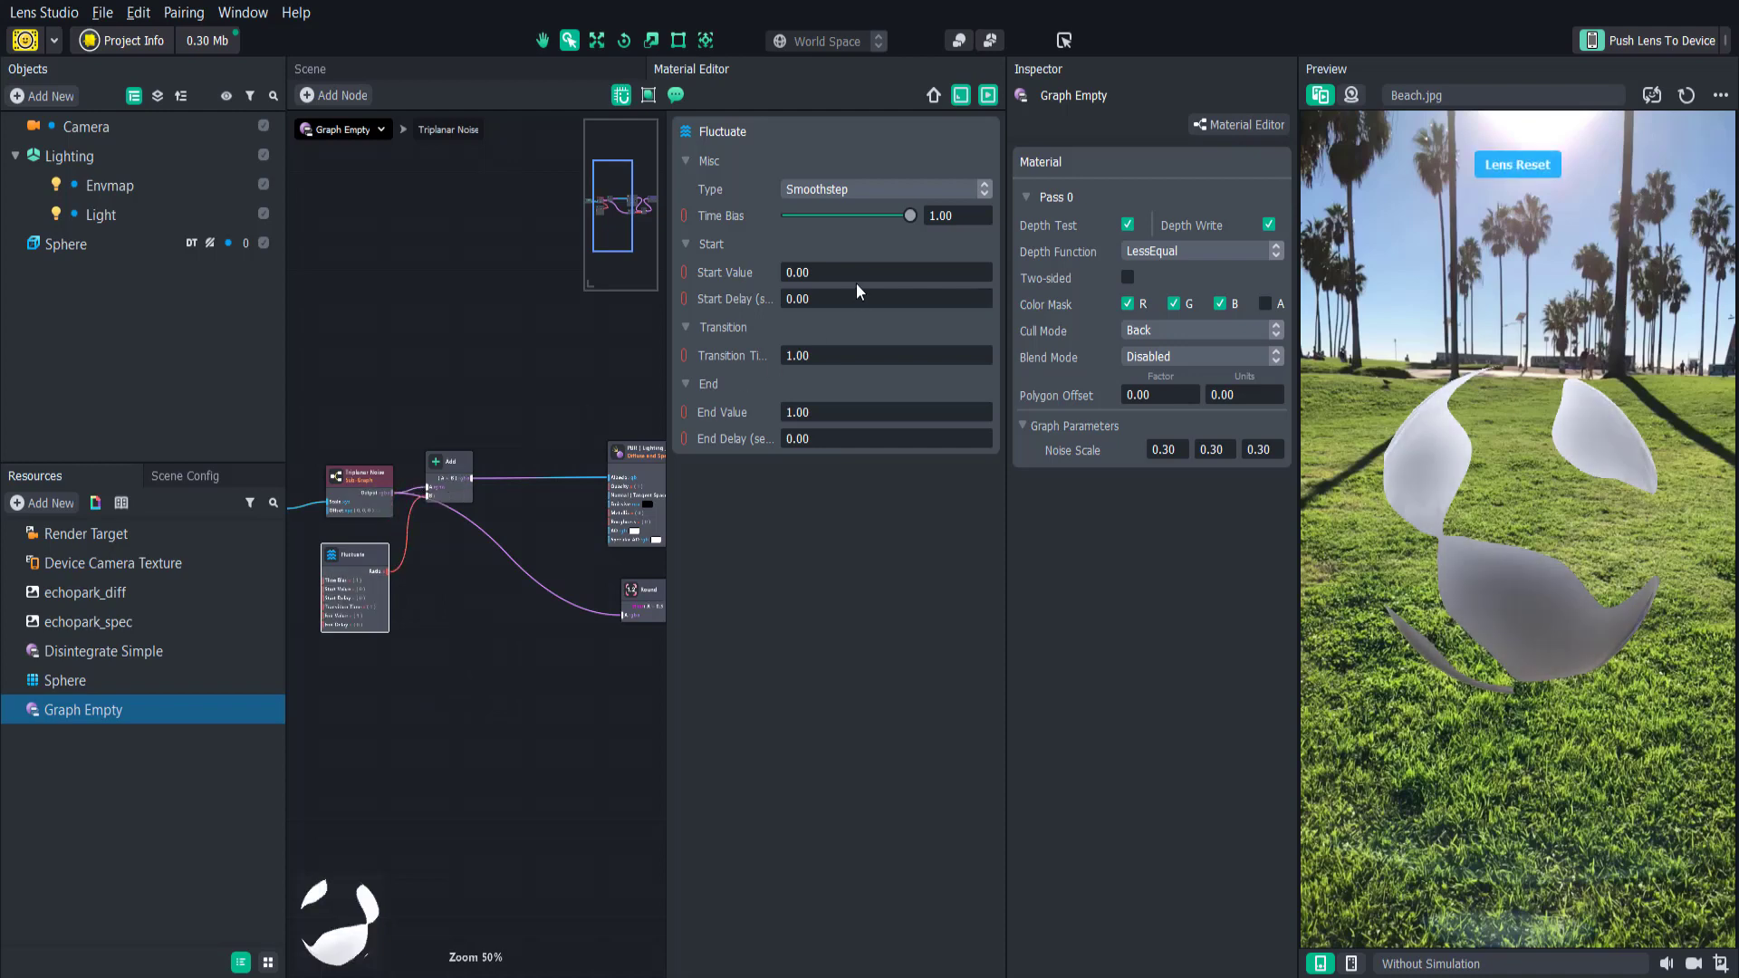
# - Set the Fluctuate node's Start Value to -1 and its transition time to 5
pyautogui.click(797, 272)
pyautogui.write('-1')
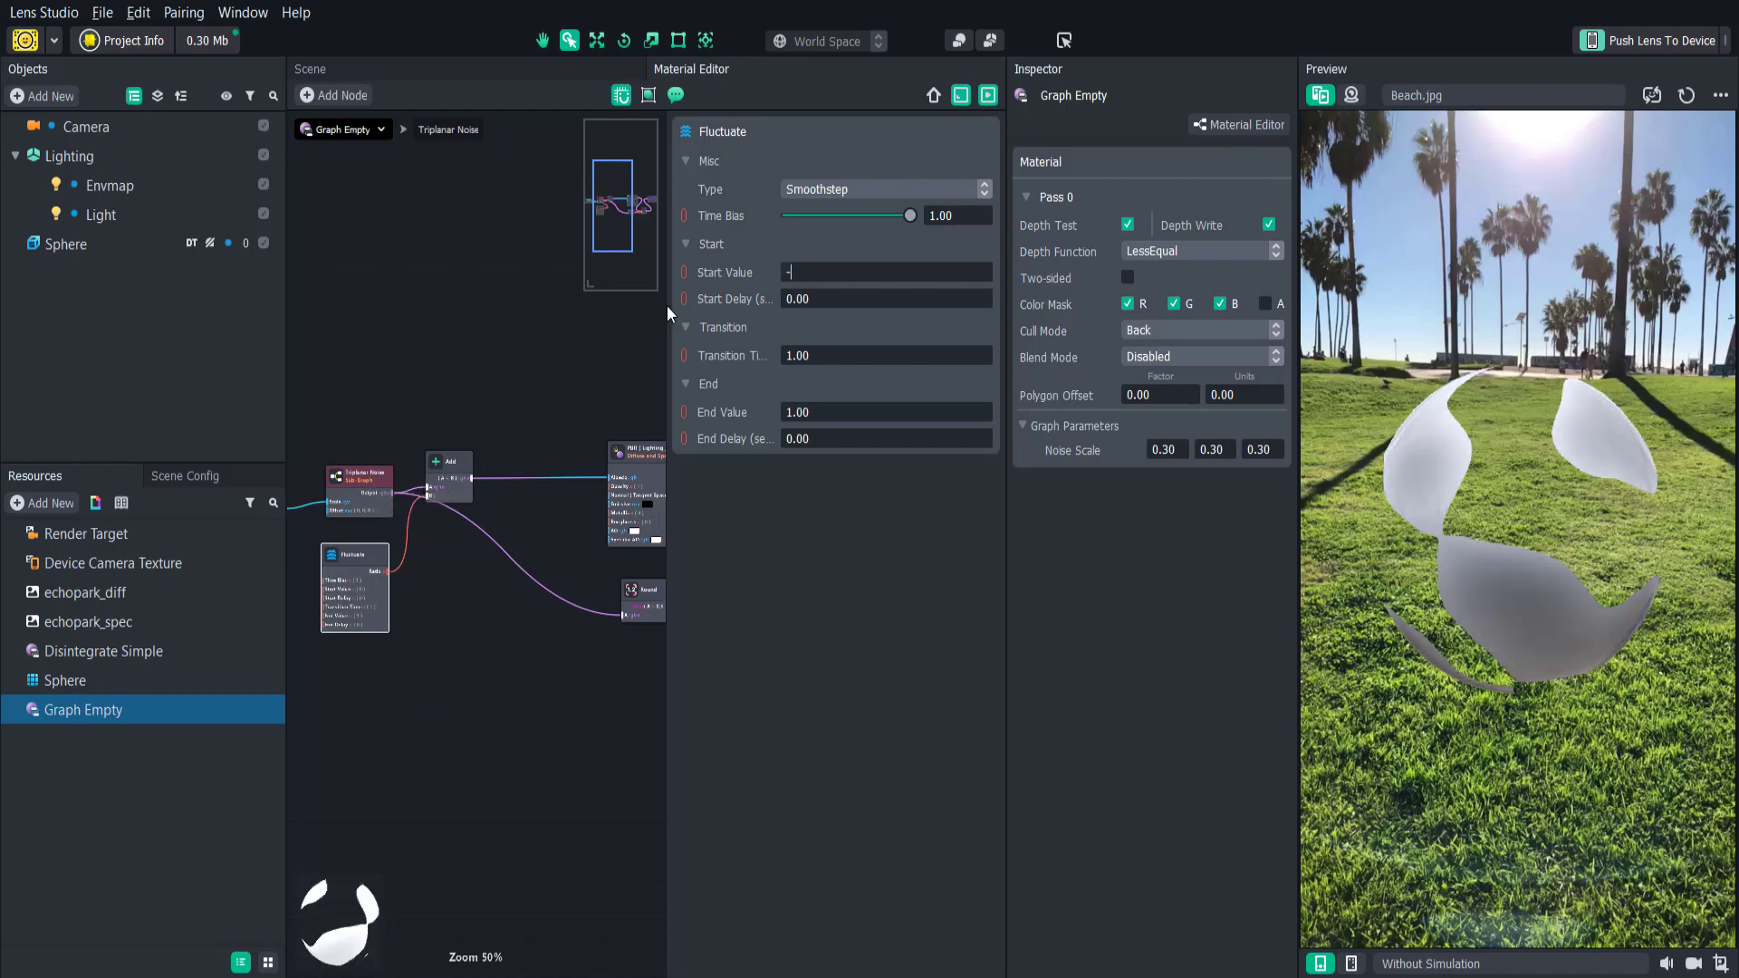
pyautogui.click(797, 355)
pyautogui.write('5')
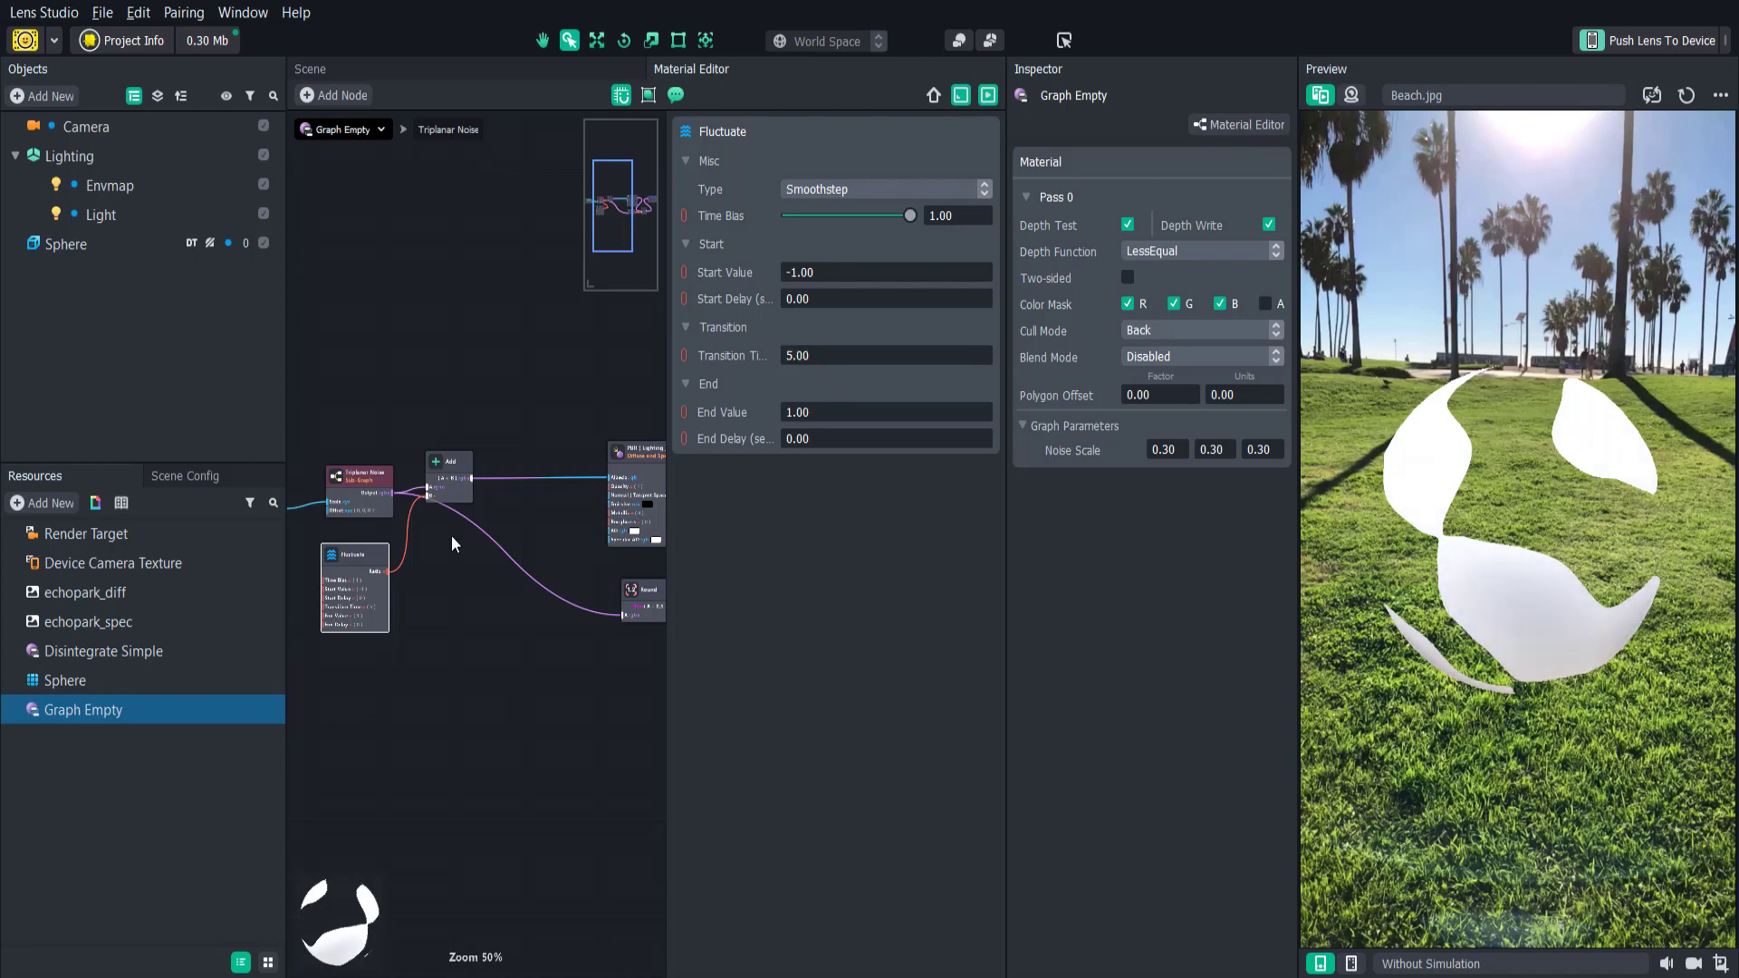
# - Insert a Clamp node between Add and PBR (Lighting), and feed Round from the Clamp output instead of the raw noise
pyautogui.moveTo(439, 459)
pyautogui.mouseDown()
pyautogui.moveTo(430, 440)
pyautogui.moveTo(455, 443)
pyautogui.mouseUp()
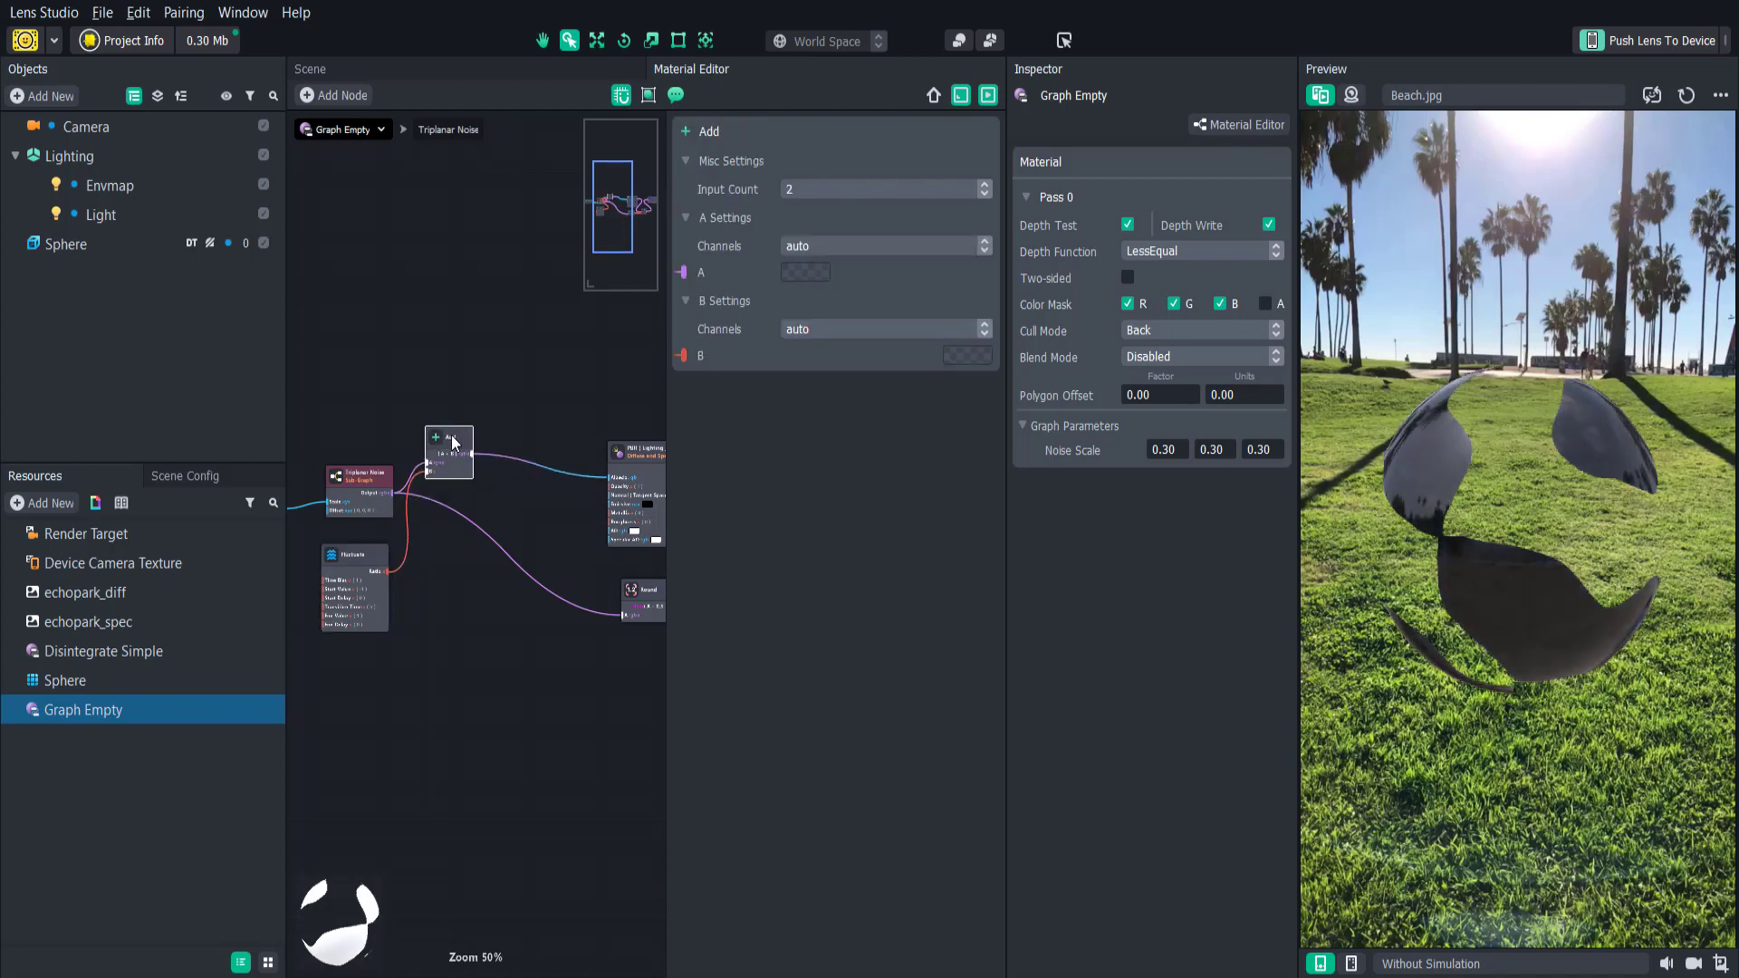
pyautogui.click(527, 522)
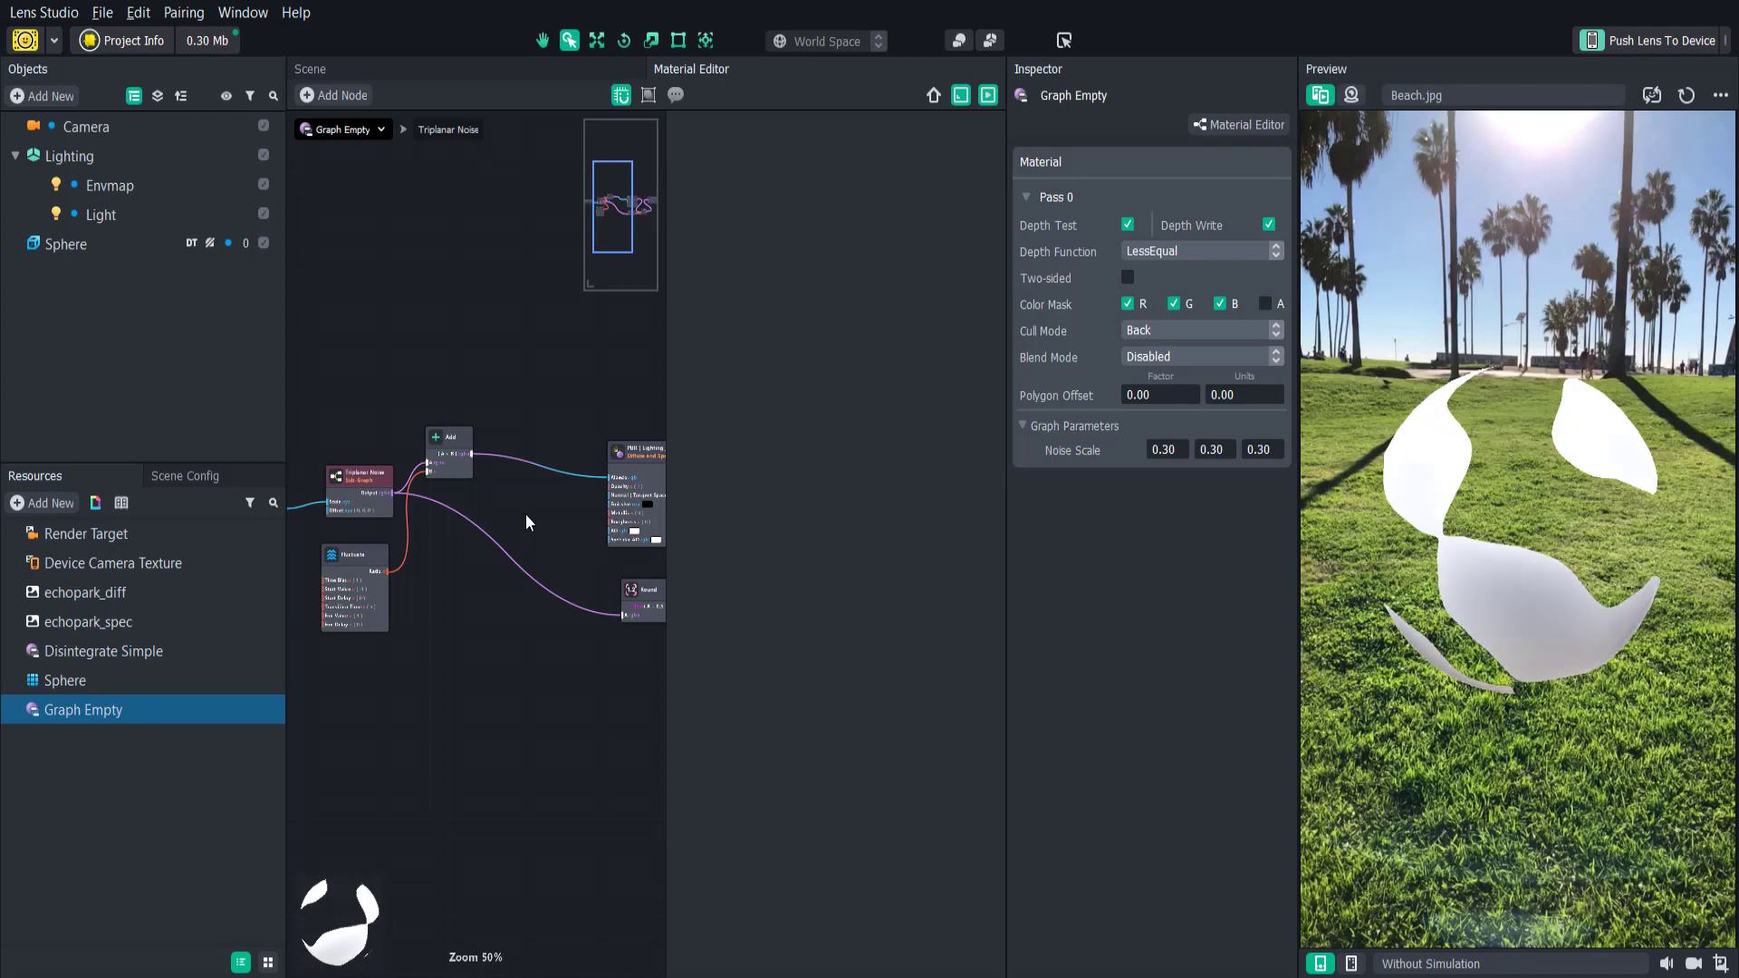
pyautogui.rightClick(526, 516)
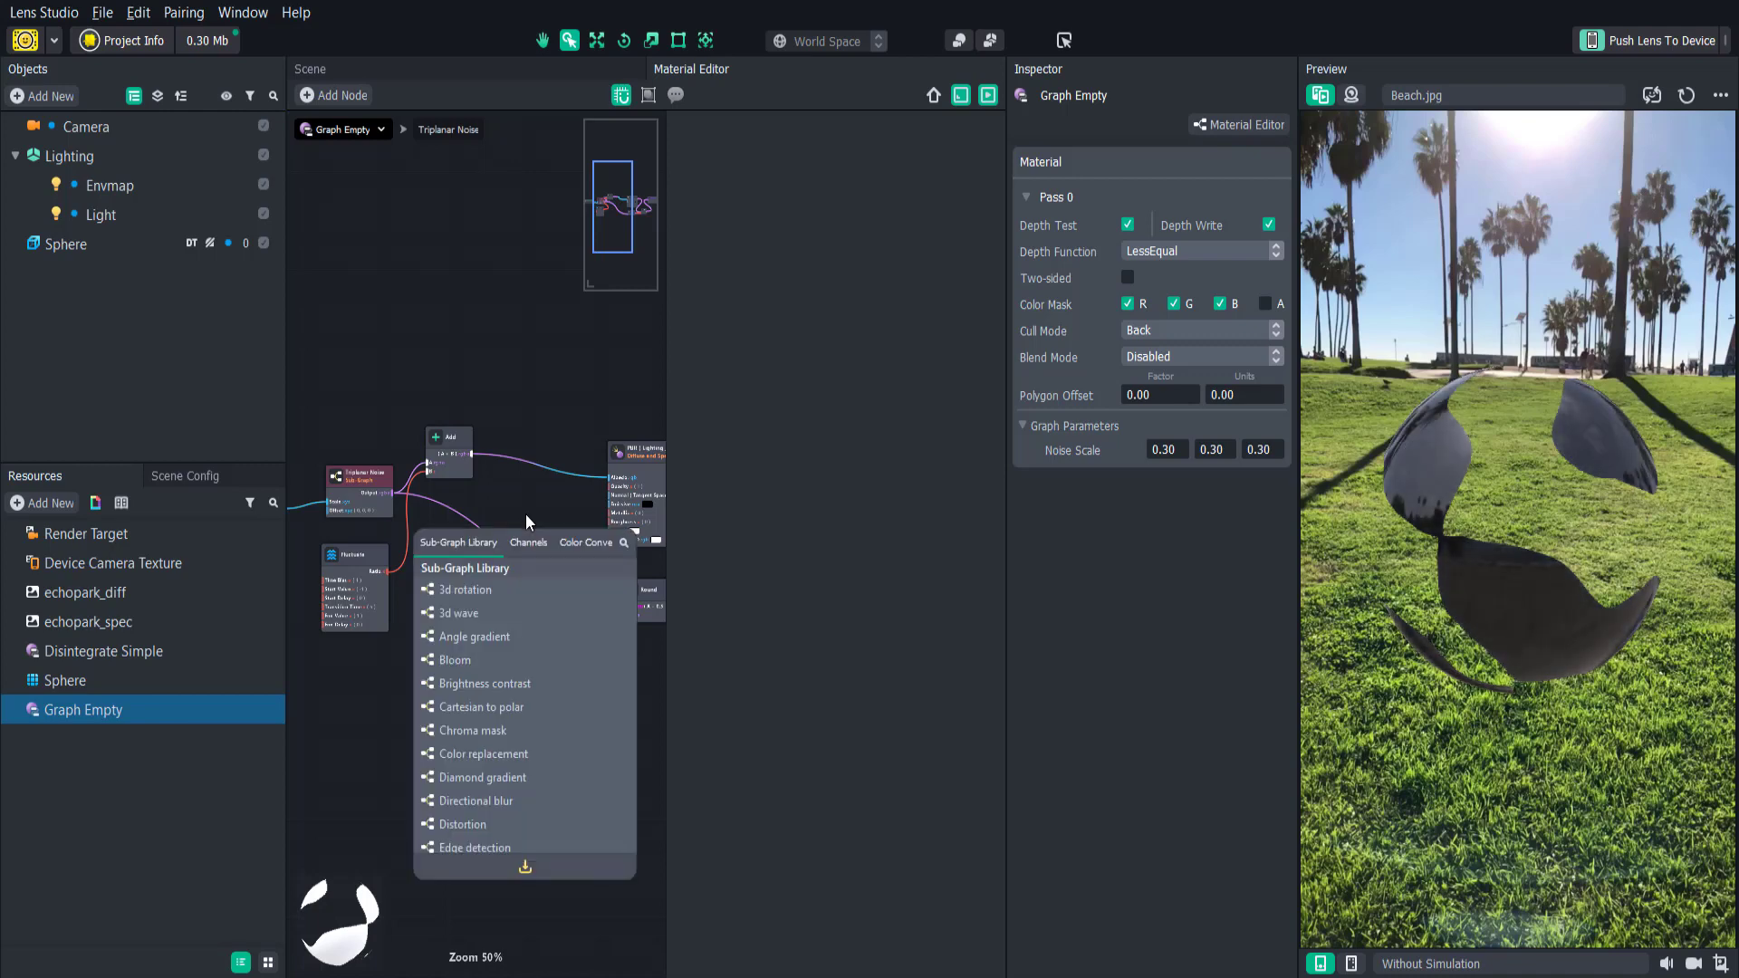
pyautogui.write('clam')
pyautogui.click(505, 567)
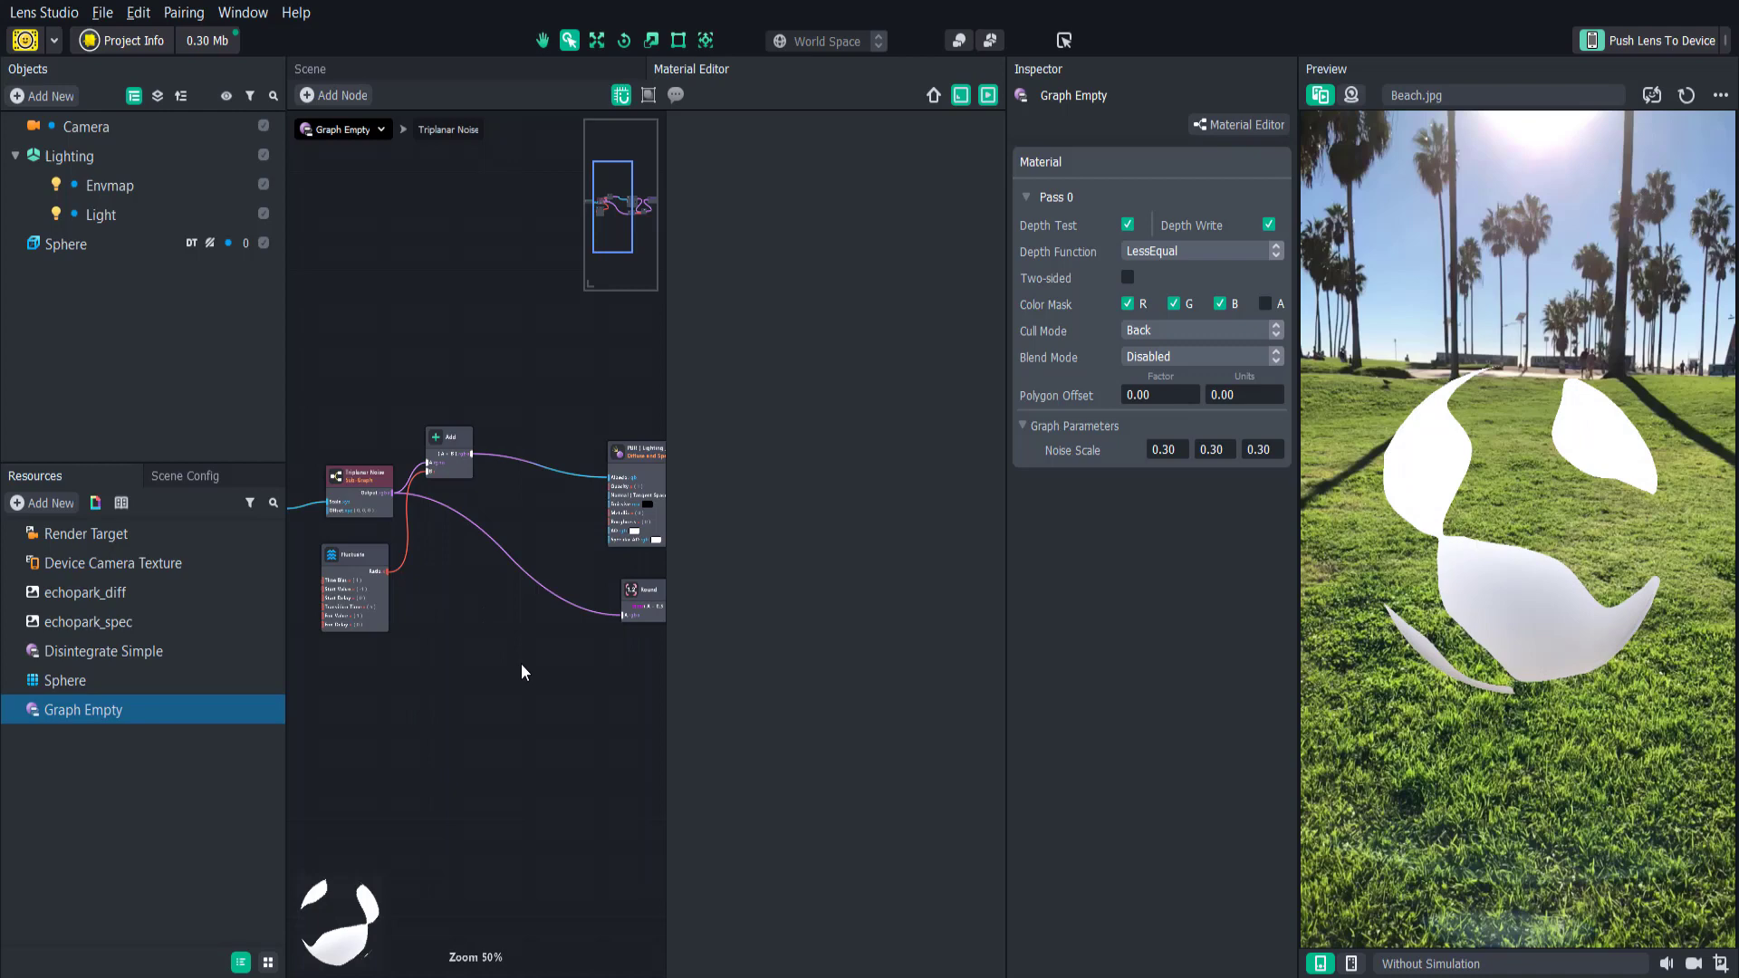
pyautogui.moveTo(558, 521); pyautogui.dragTo(532, 444)
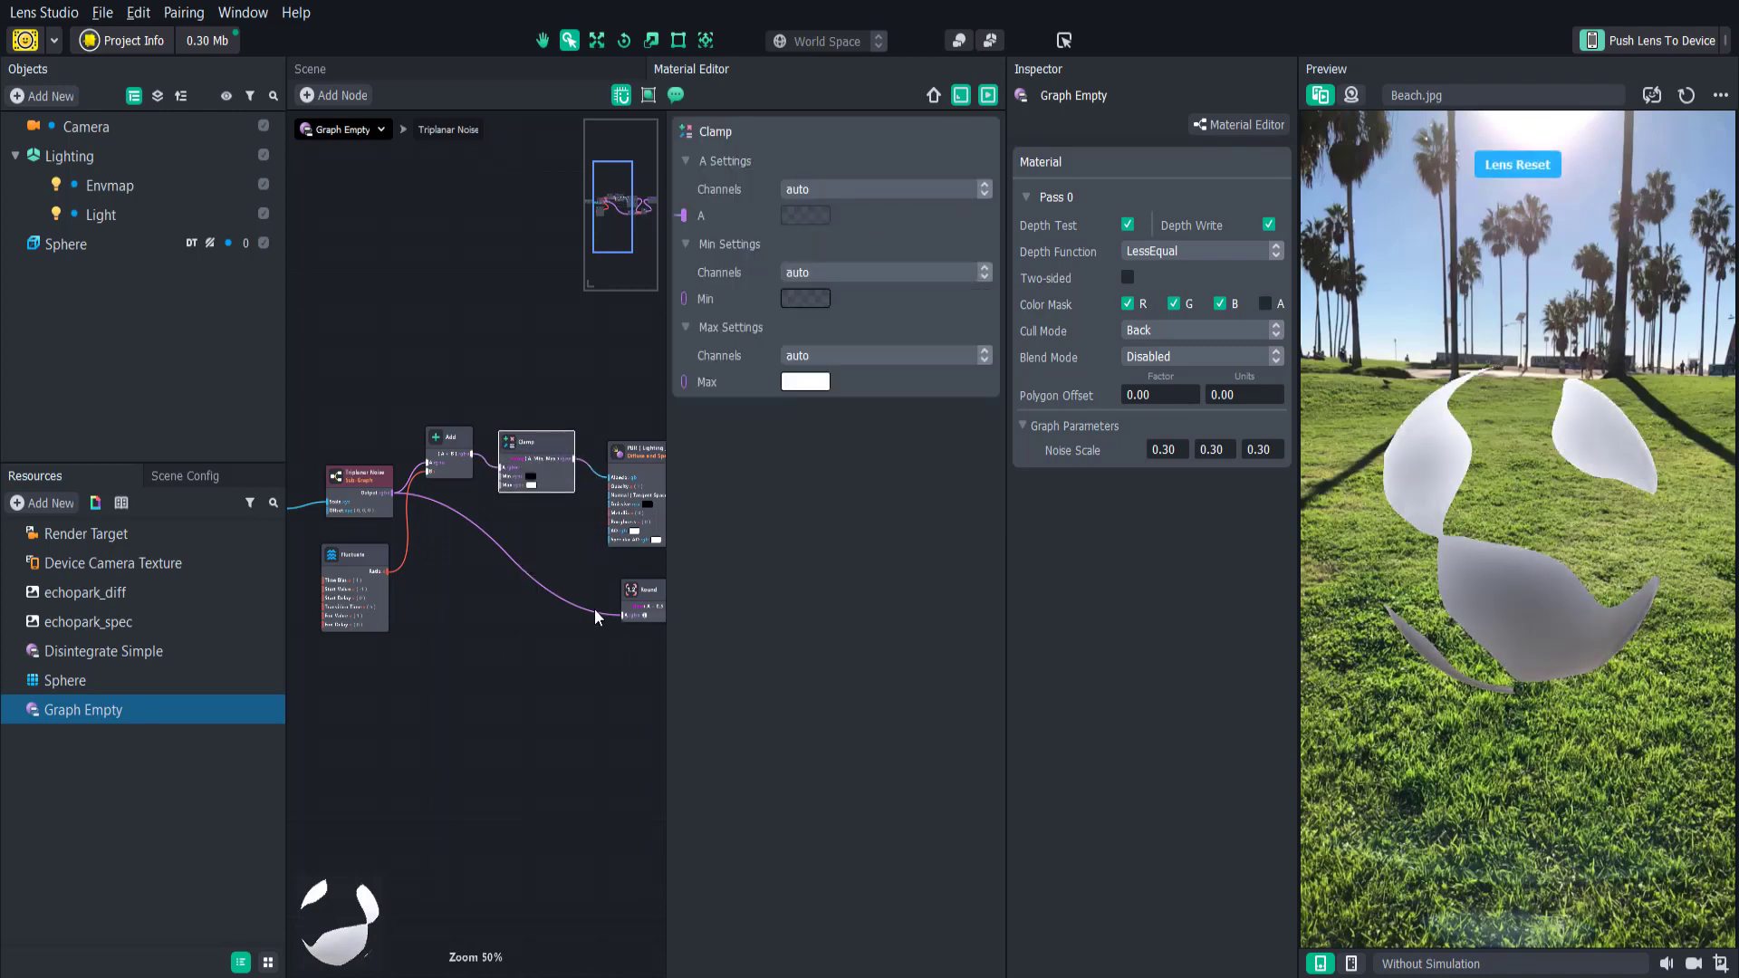
pyautogui.moveTo(623, 615); pyautogui.dragTo(598, 589)
pyautogui.moveTo(576, 460); pyautogui.dragTo(624, 616)
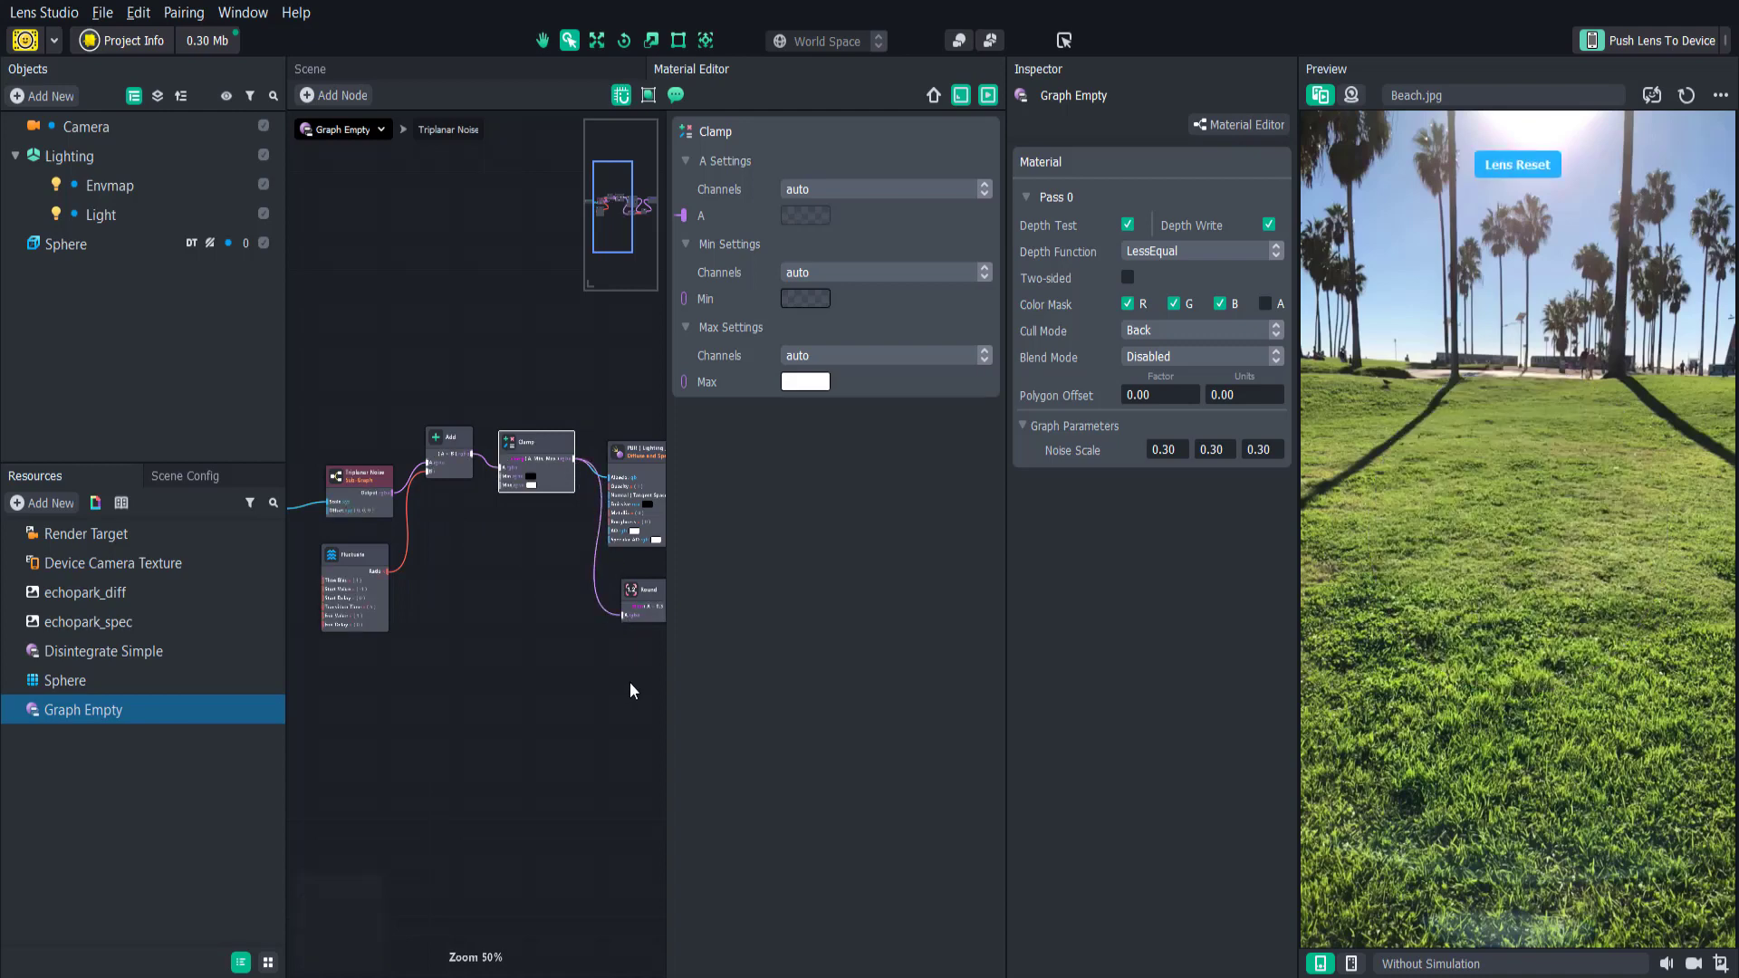
# - Move the PBR (Lighting) node farther from the Clamp node to widen the gap between them
pyautogui.scroll(5, 567, 692)
pyautogui.moveTo(560, 694); pyautogui.dragTo(447, 778, button='middle')
pyautogui.moveTo(473, 407); pyautogui.dragTo(528, 391)
pyautogui.scroll(-3, 504, 608)
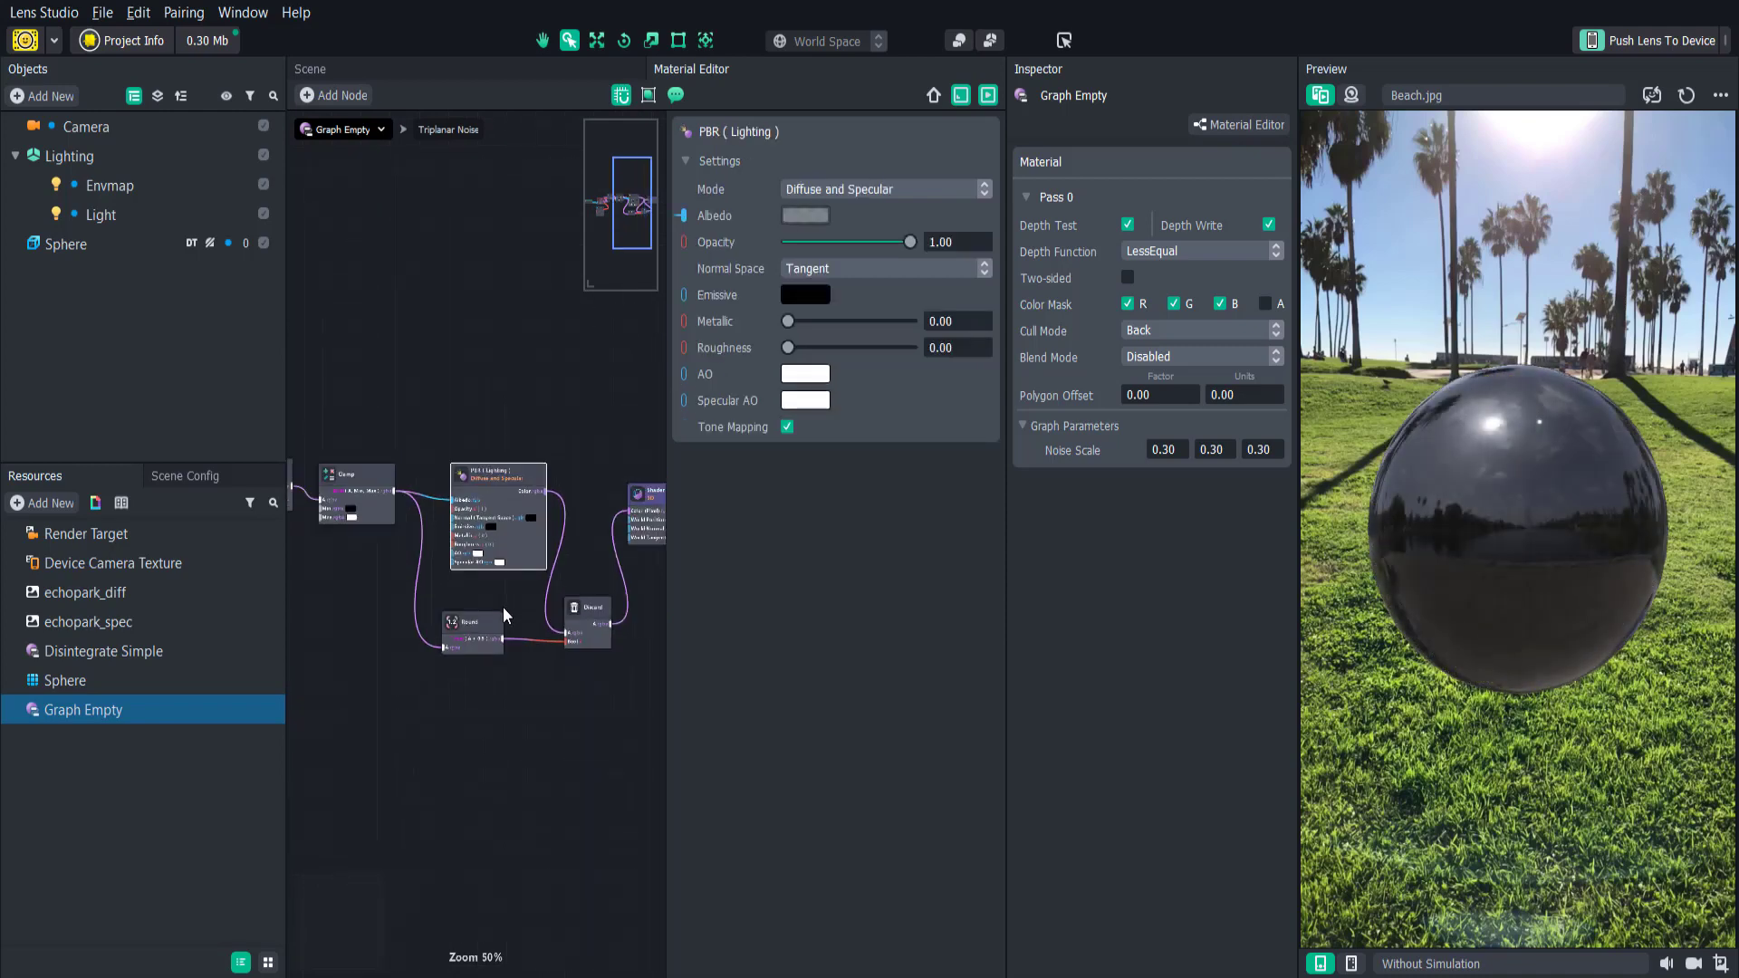
pyautogui.moveTo(535, 595); pyautogui.dragTo(518, 632, button='middle')
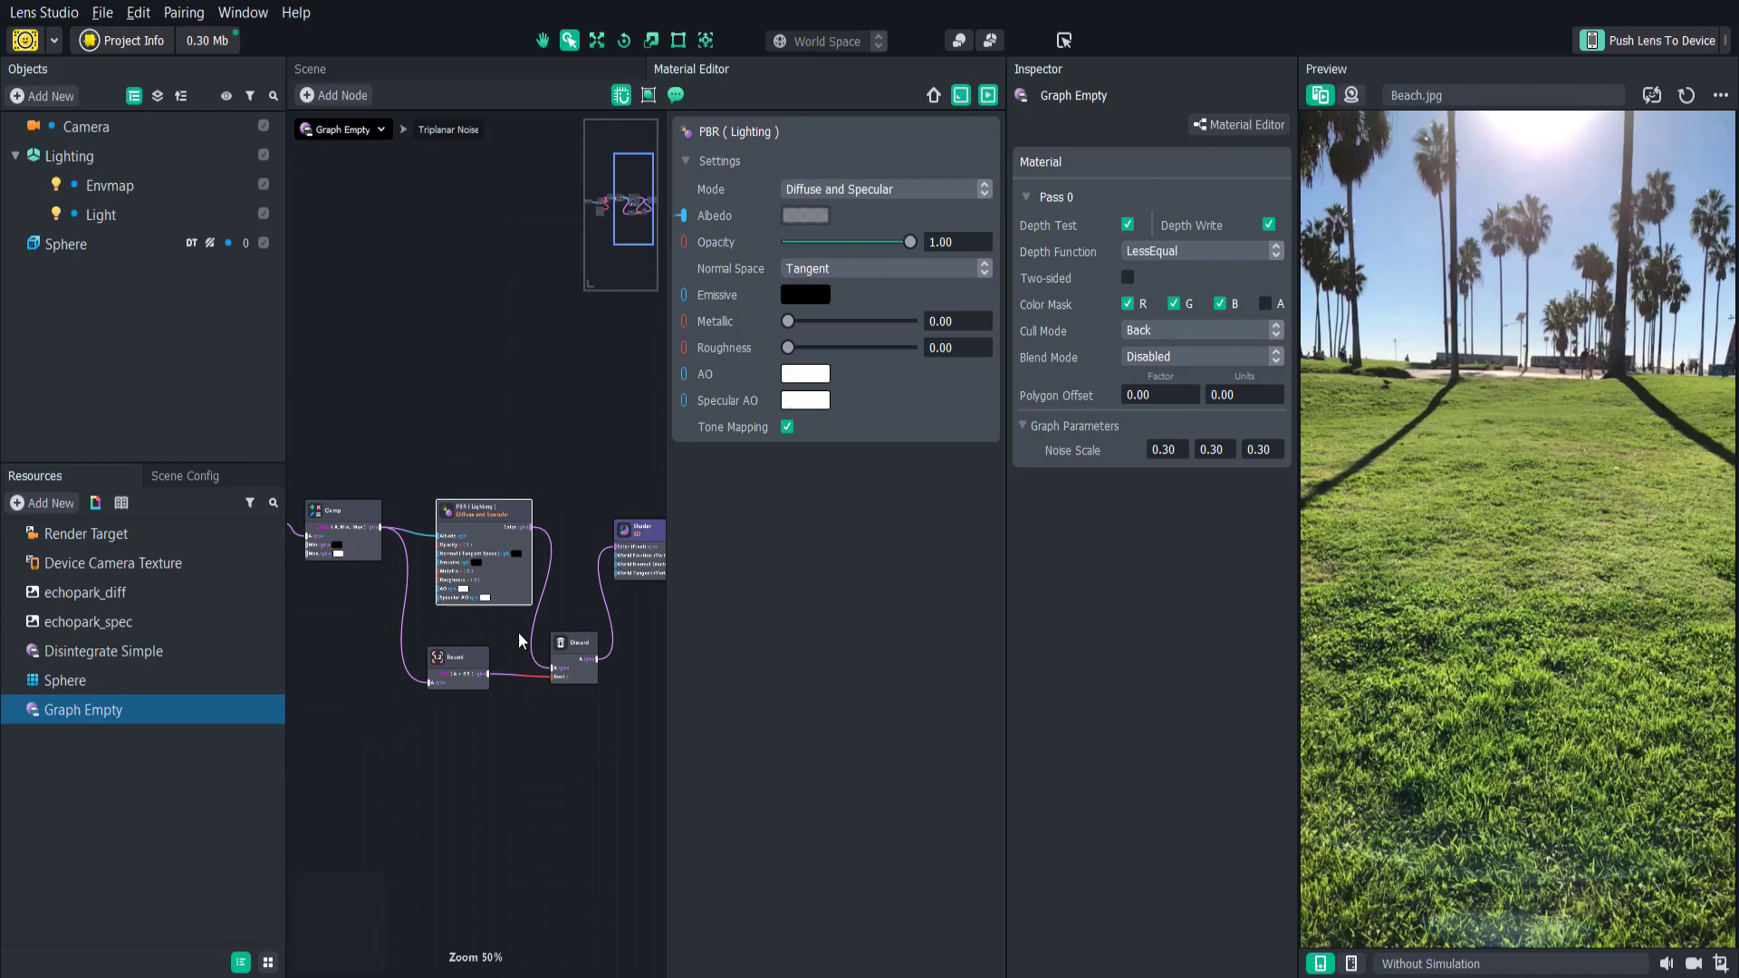
# - Add a Remap node above PBR (Lighting) and reroute the Clamp output from the albedo input to the Remap node's Value
pyautogui.rightClick(480, 462)
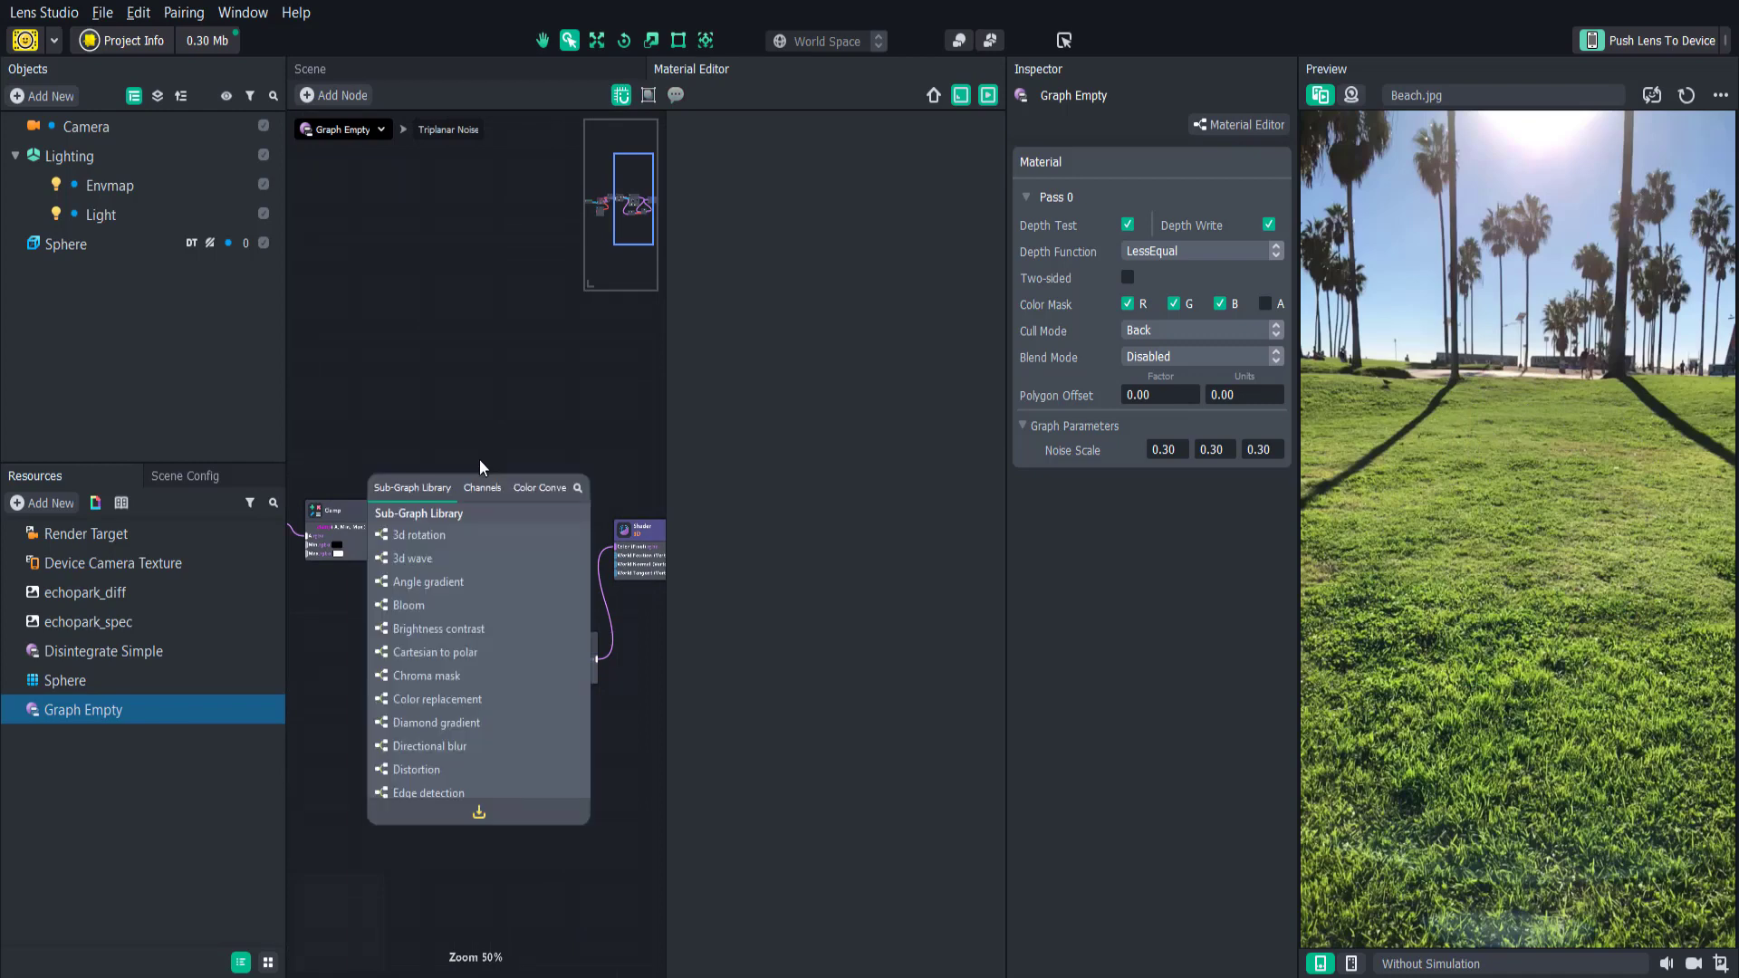
pyautogui.write('rem')
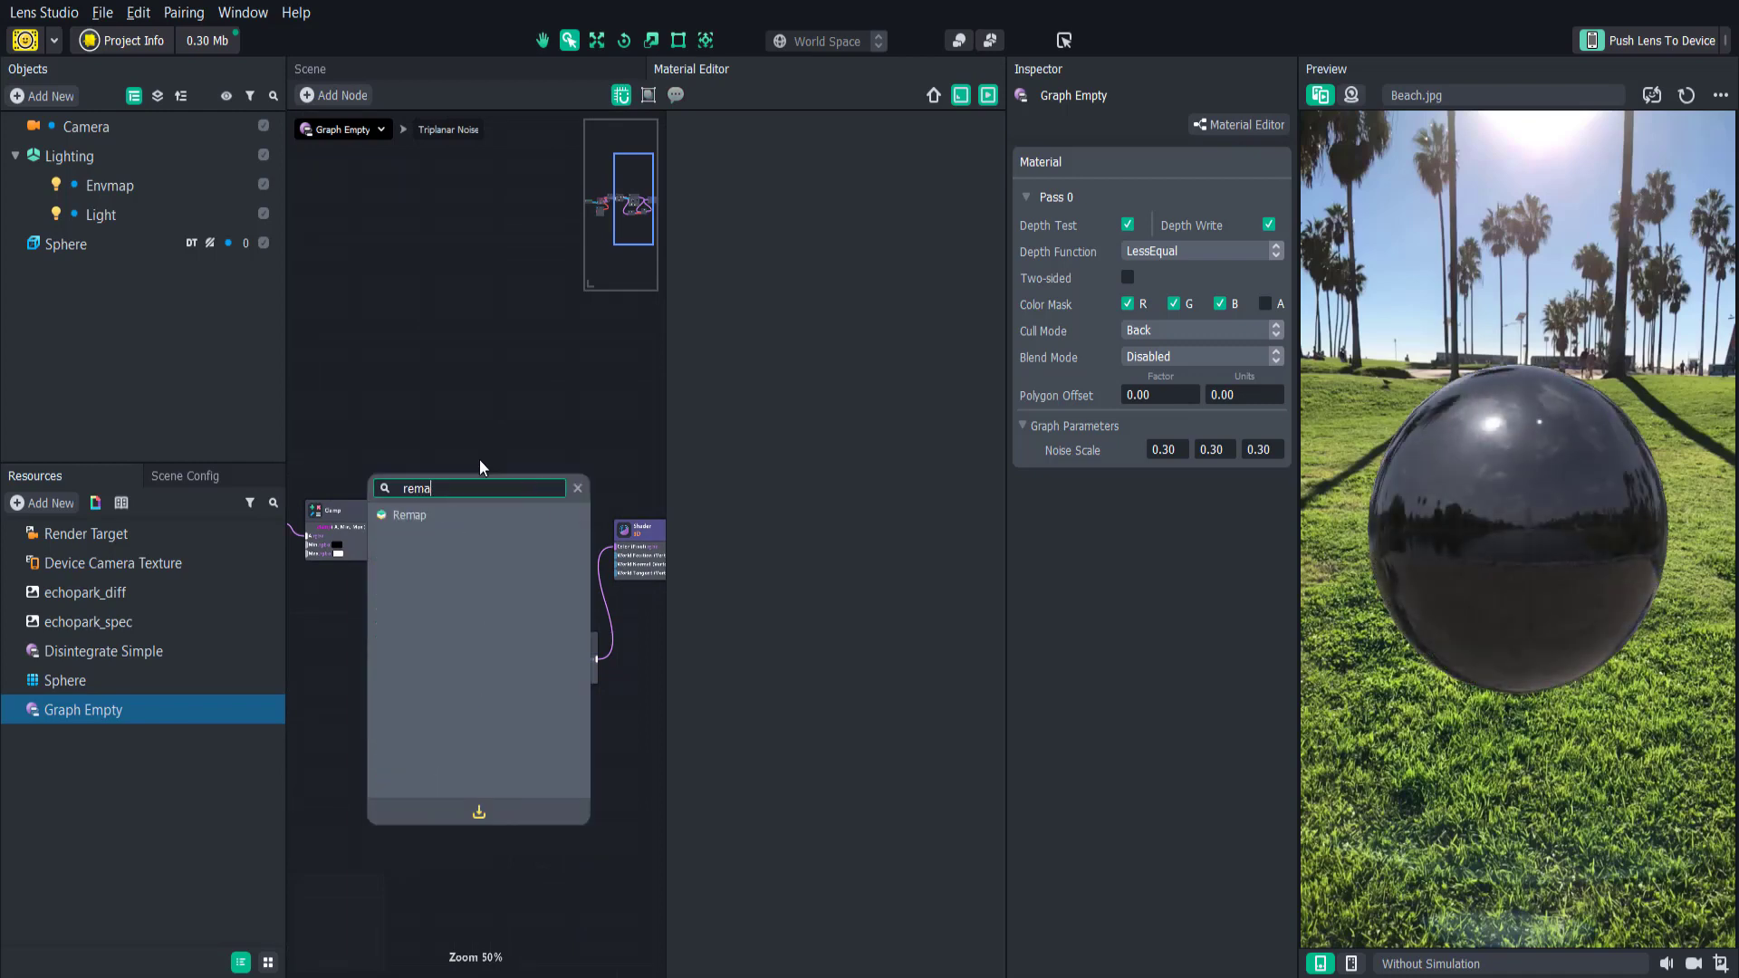
pyautogui.write('a')
pyautogui.click(470, 517)
pyautogui.moveTo(514, 542); pyautogui.dragTo(443, 401)
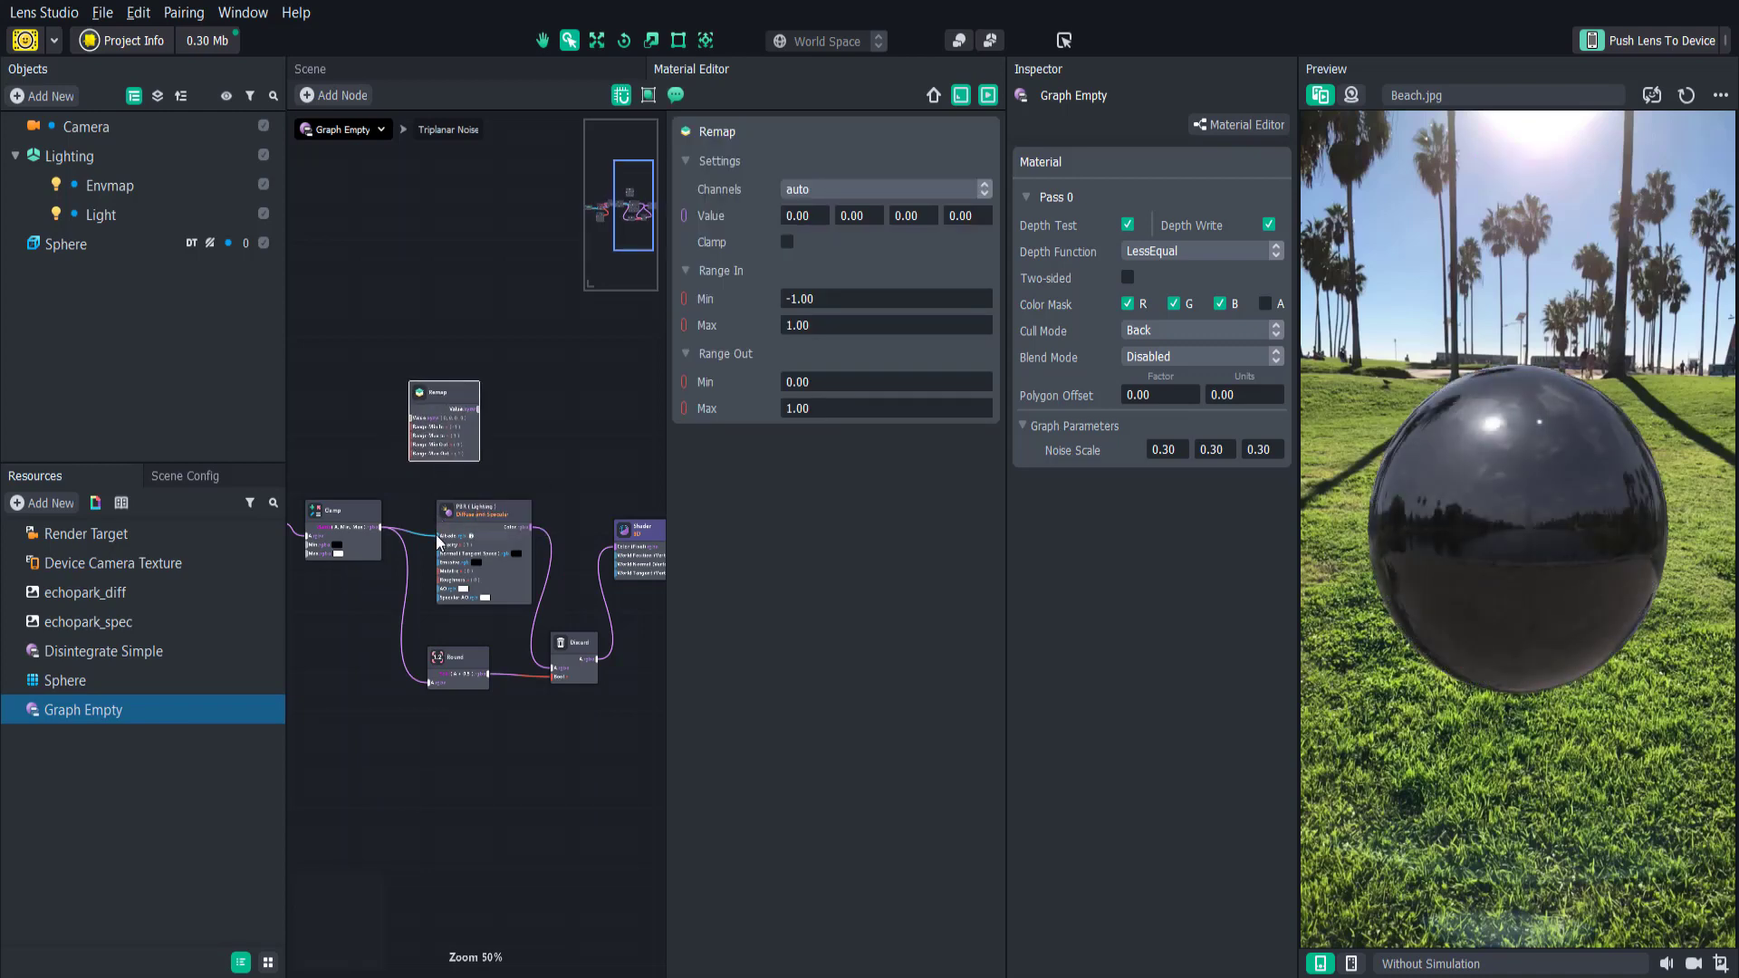
pyautogui.moveTo(386, 462); pyautogui.dragTo(410, 418)
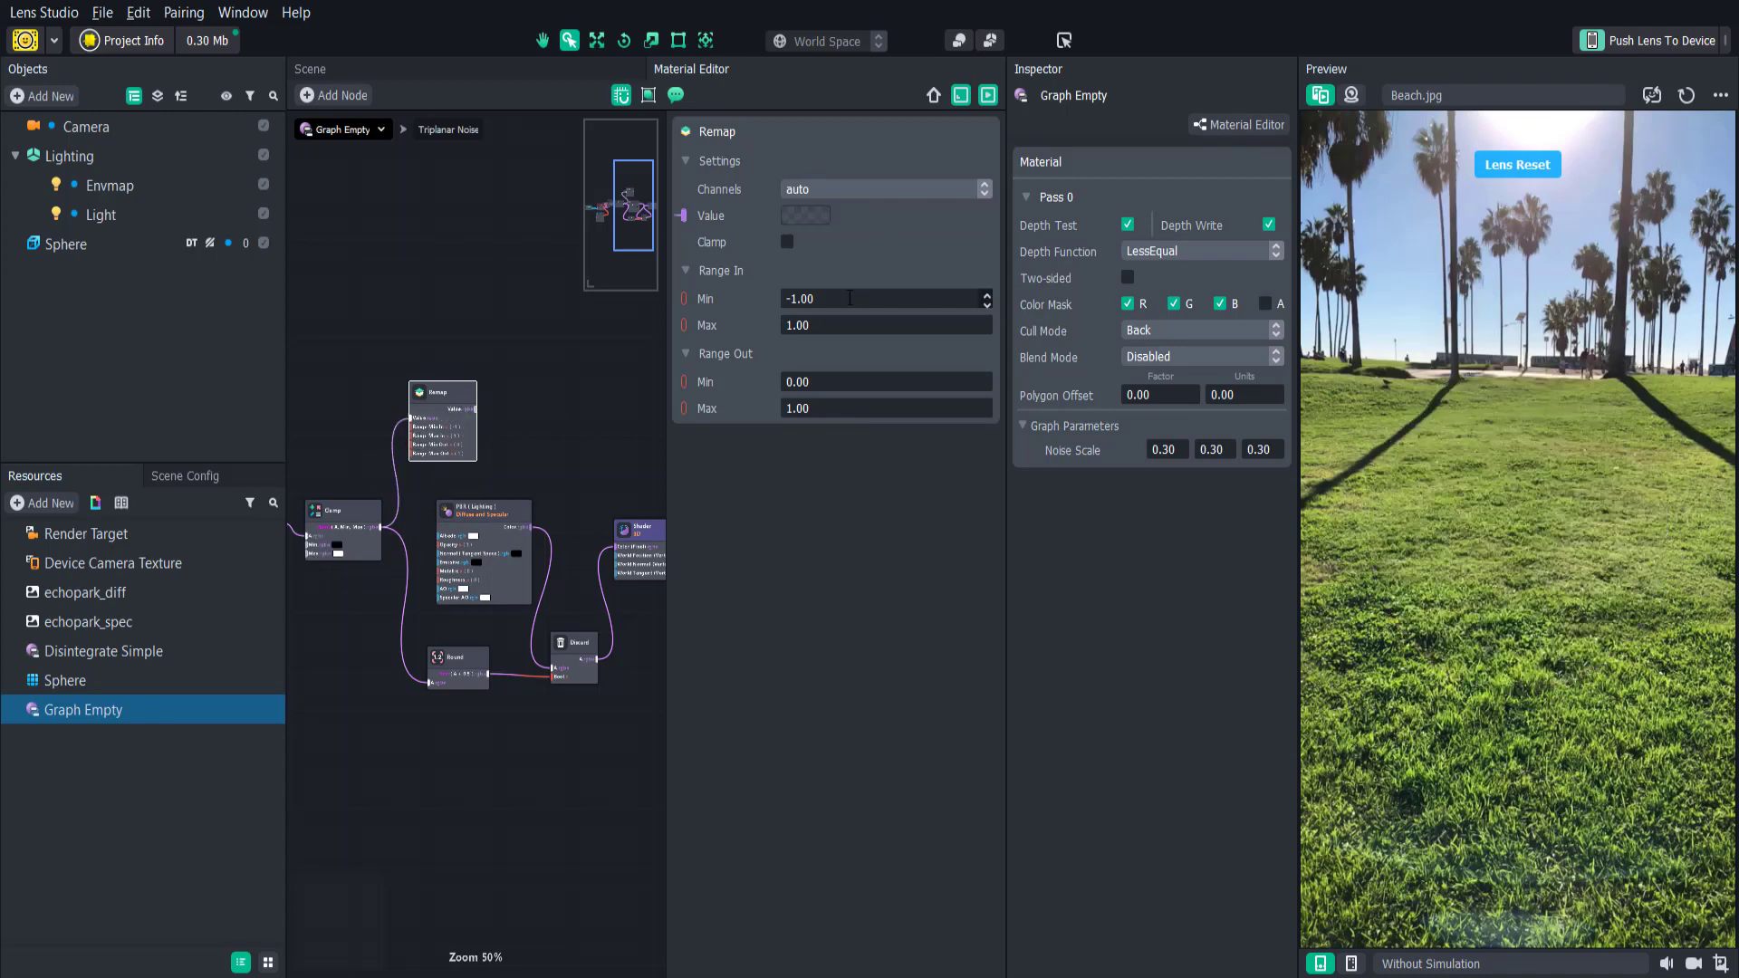
# - Set the Remap node's Range In to 0.1 minimum and 0.5 maximum, and connect its output to the PBR (Lighting) albedo
pyautogui.moveTo(983, 299); pyautogui.dragTo(698, 293)
pyautogui.write('.1')
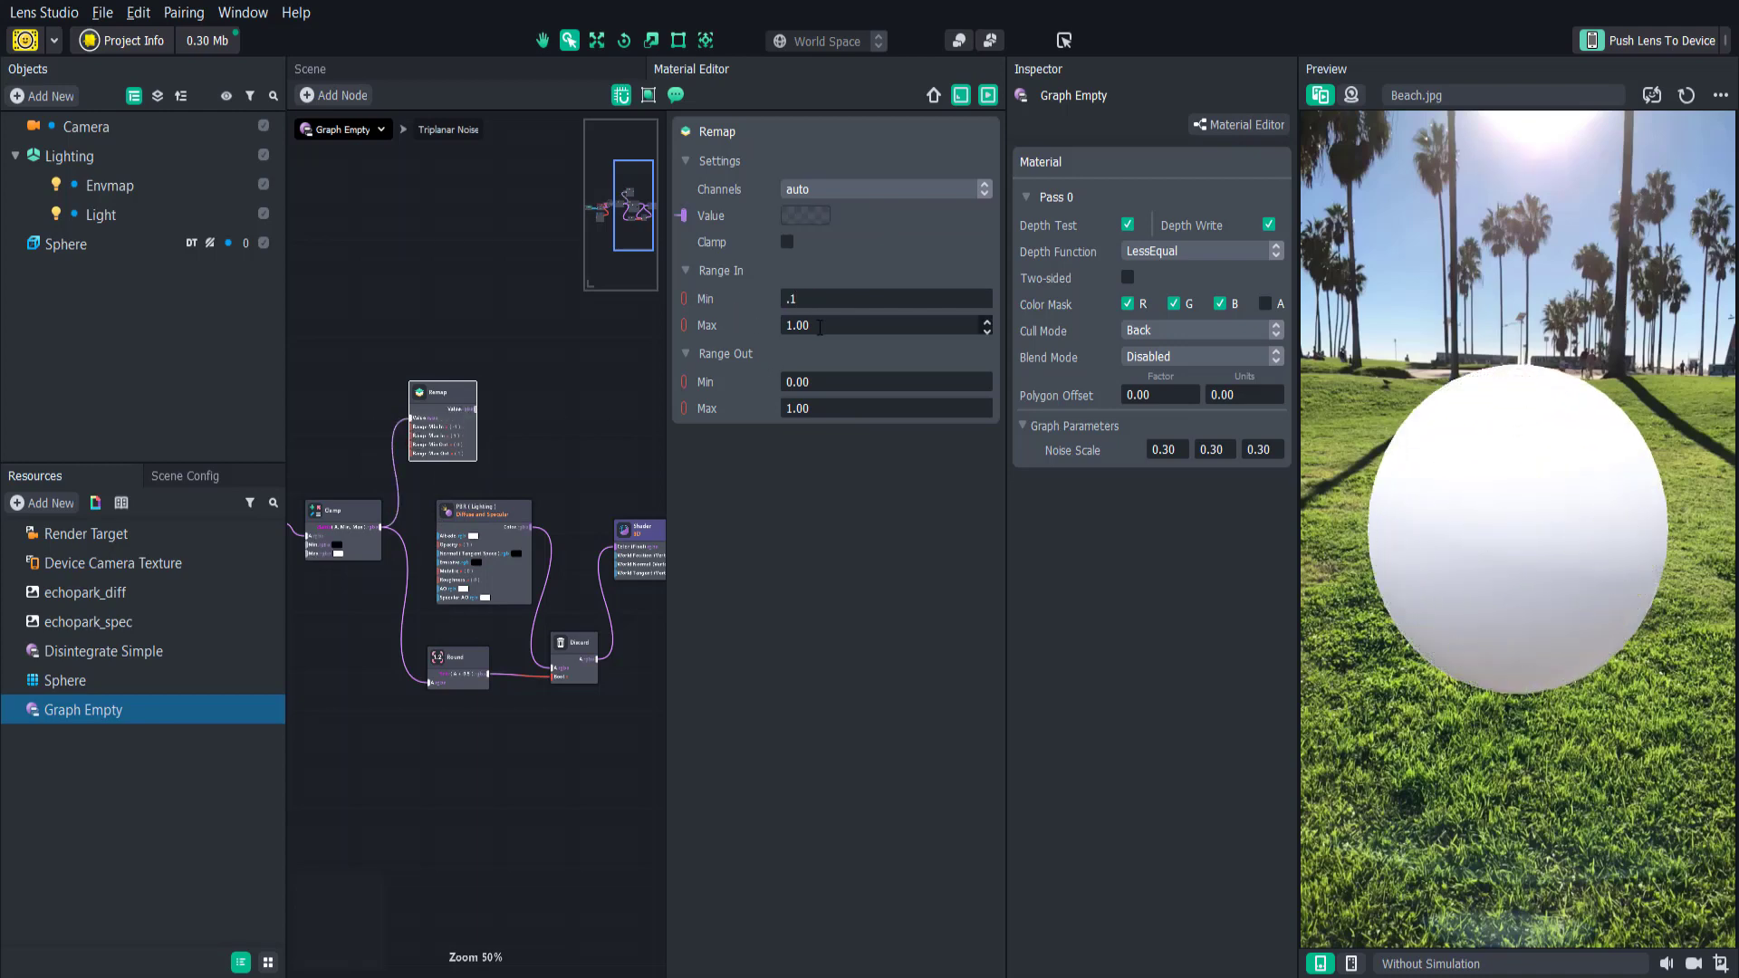
pyautogui.click(820, 325)
pyautogui.write('.5')
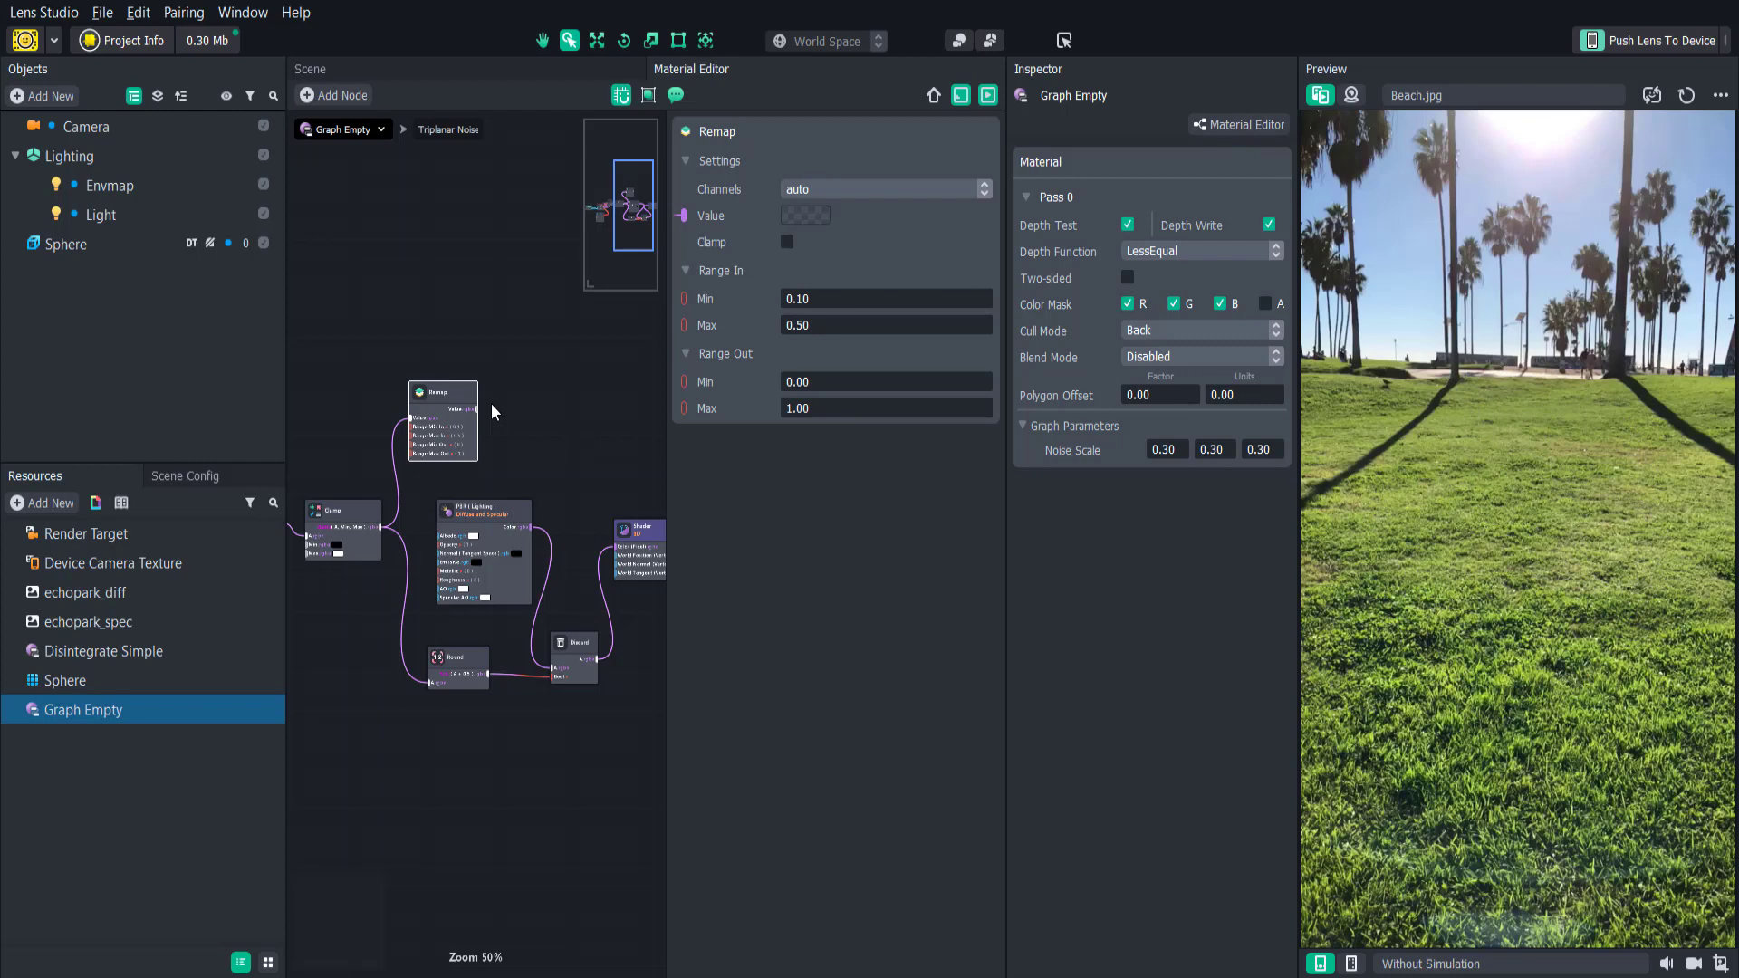
pyautogui.moveTo(476, 411); pyautogui.dragTo(630, 694)
pyautogui.click(552, 496)
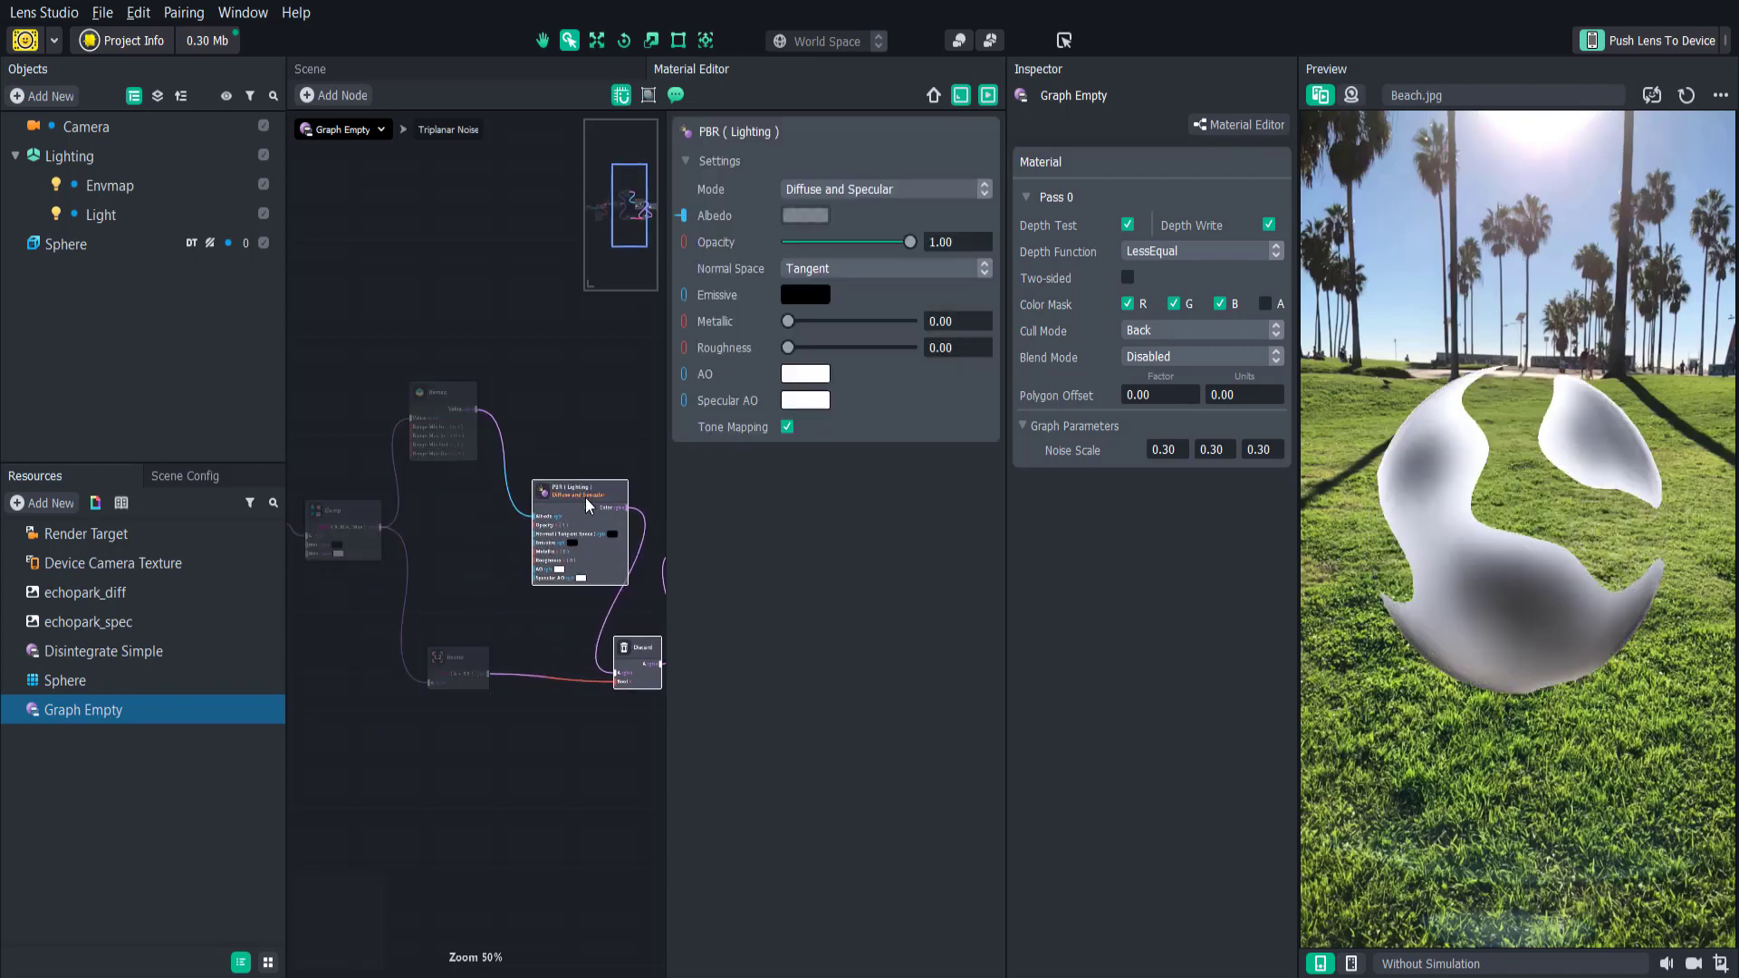
# - Add a Color Parameter node to the graph above the PBR (Lighting) node
pyautogui.rightClick(497, 406)
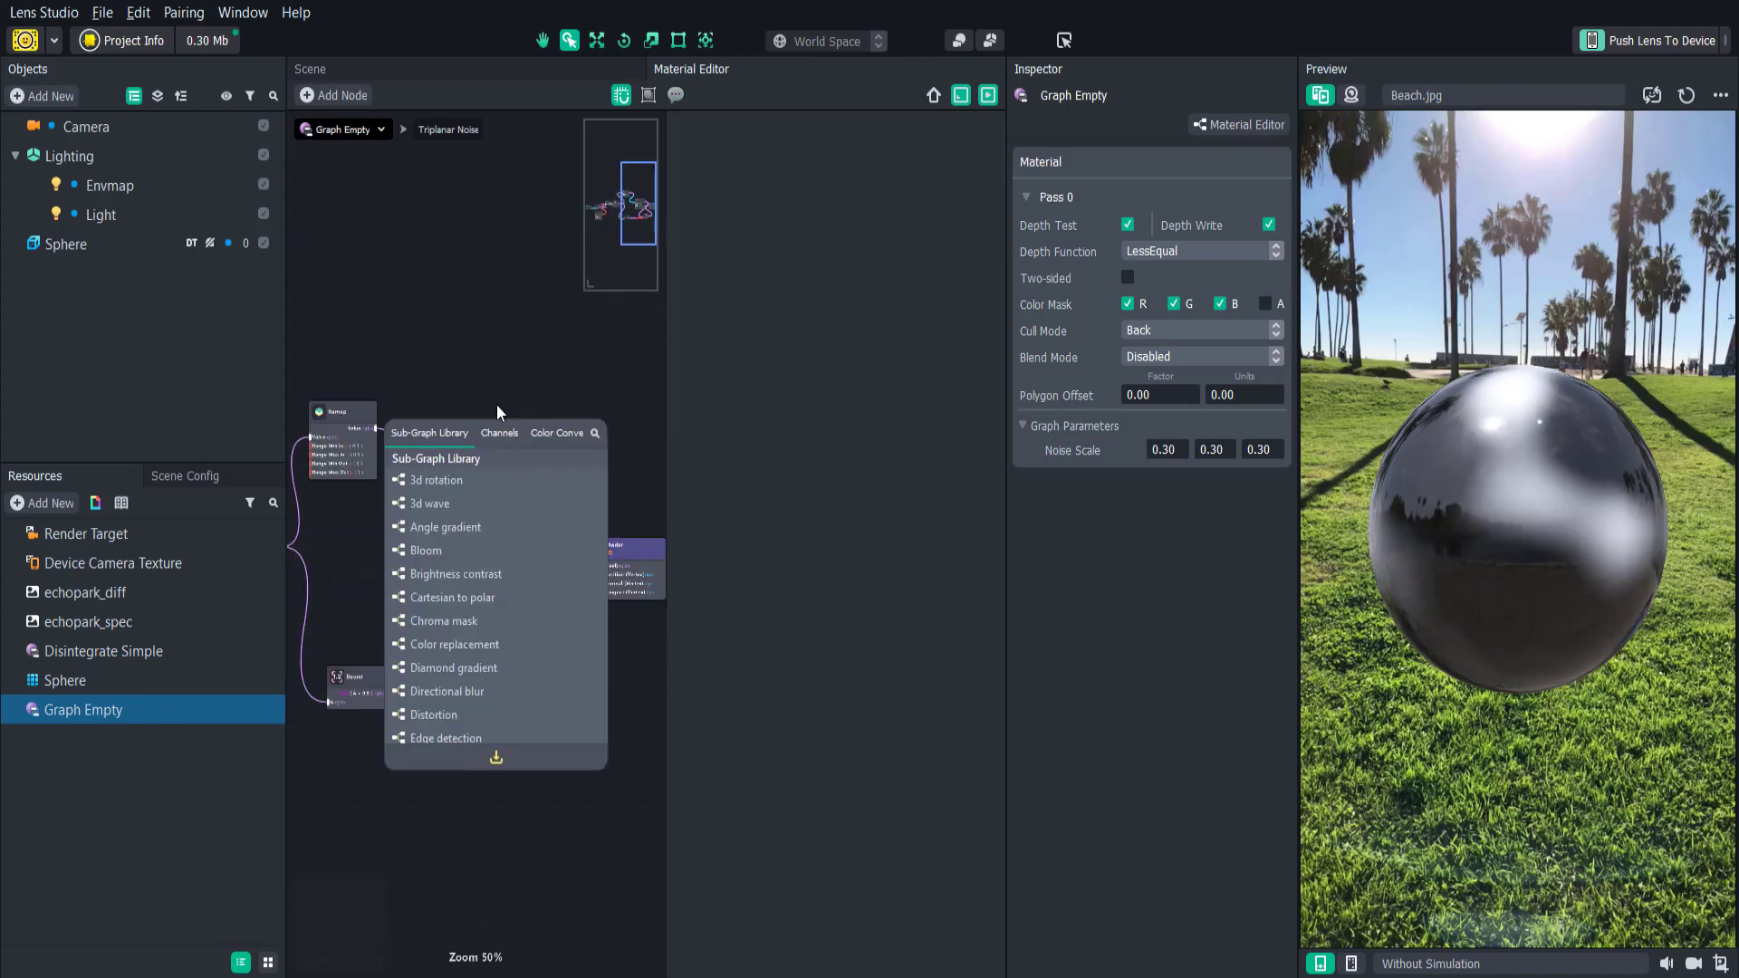
pyautogui.write('color')
pyautogui.click(457, 673)
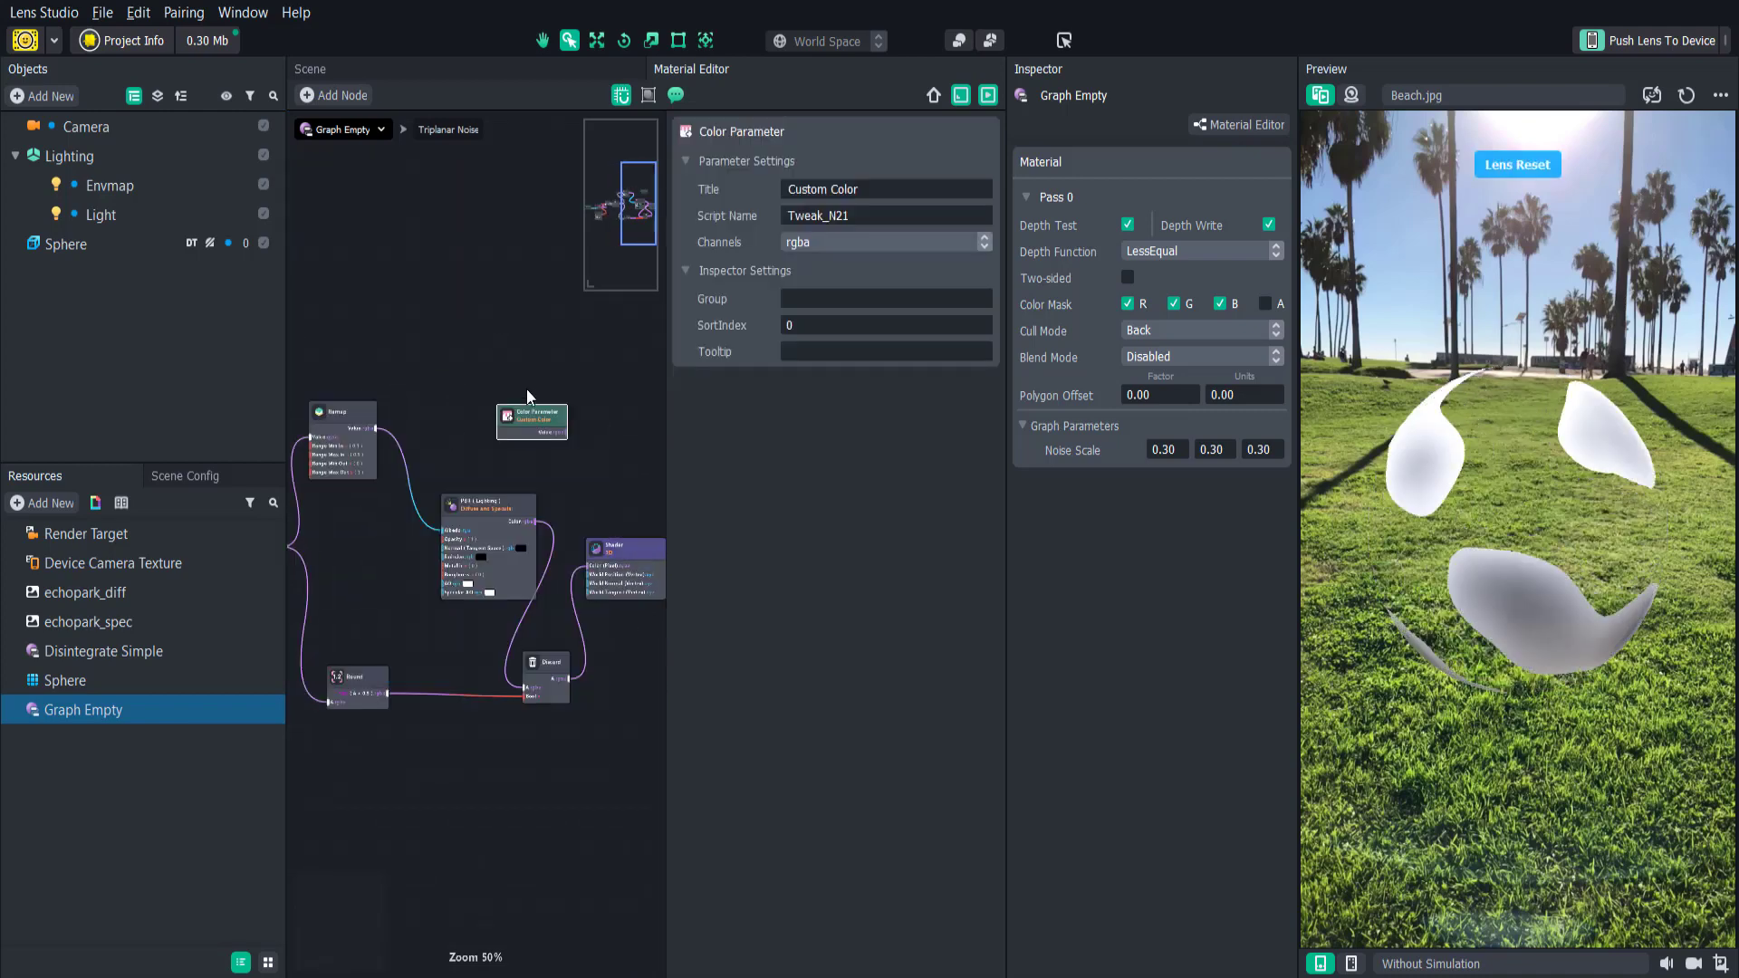
# - Duplicate the Color Parameter node, place both copies above the Remap node, and title them Base and Edge
pyautogui.hotkey('ctrl', 'c')
pyautogui.hotkey('ctrl', 'v')
pyautogui.moveTo(567, 395); pyautogui.dragTo(444, 394)
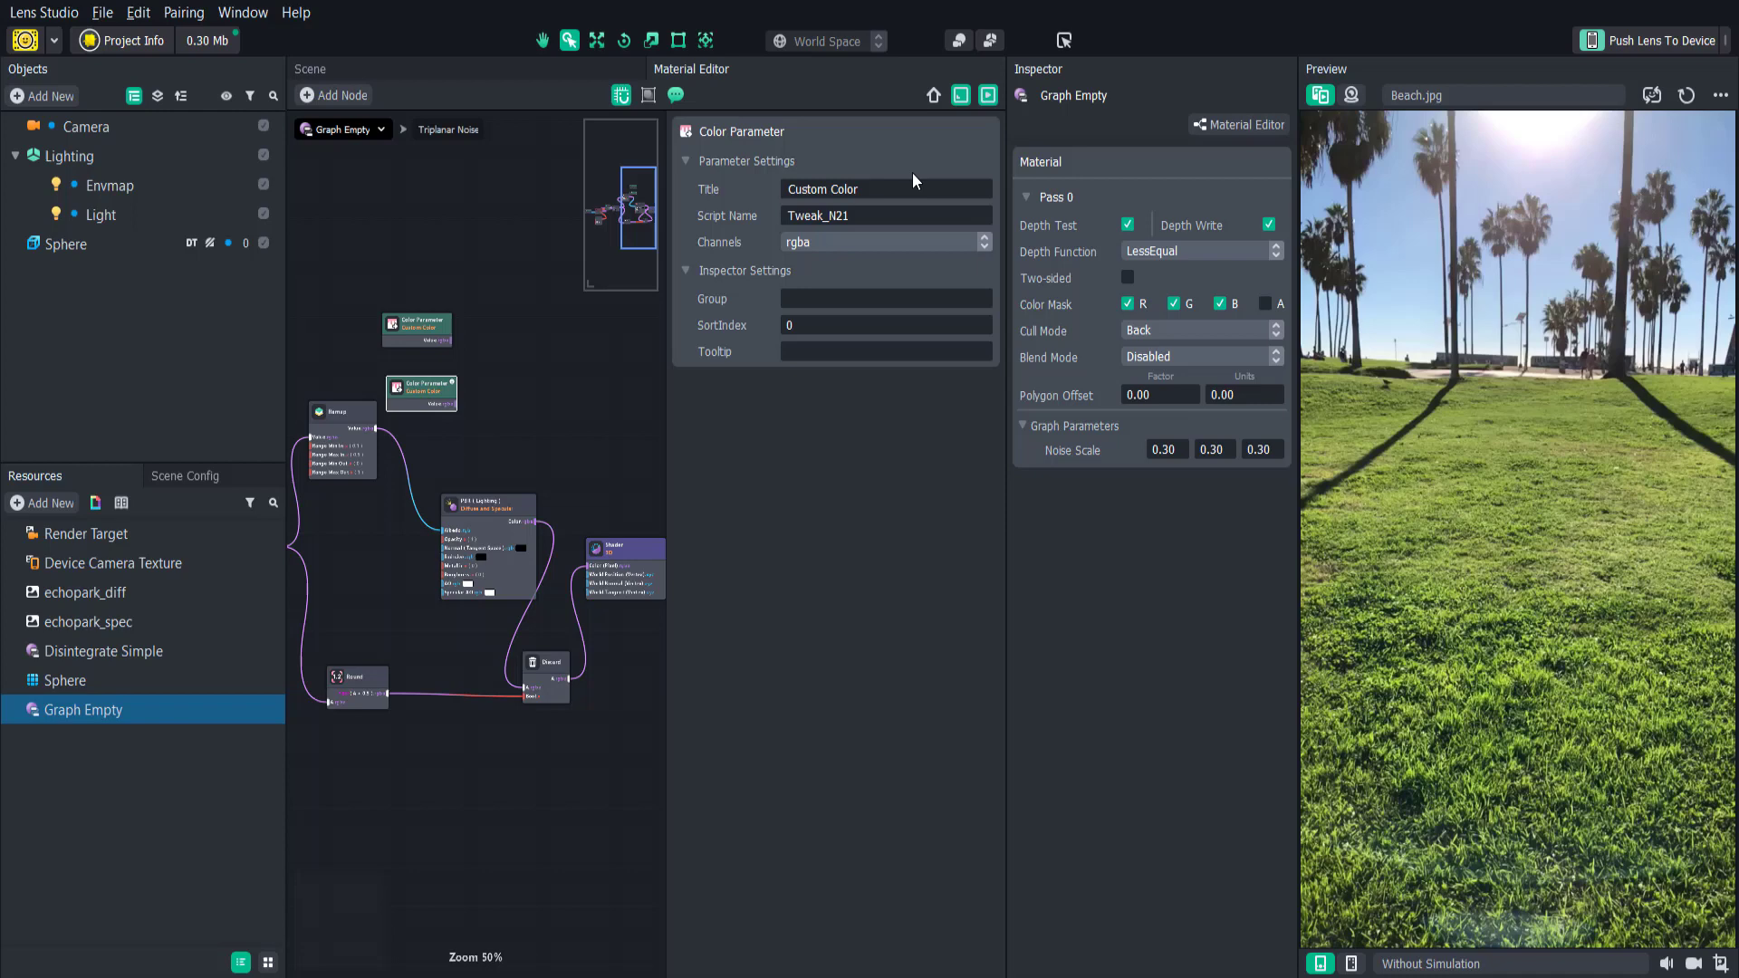
pyautogui.click(775, 163)
pyautogui.click(775, 163)
pyautogui.tripleClick(797, 190)
pyautogui.write('Edge')
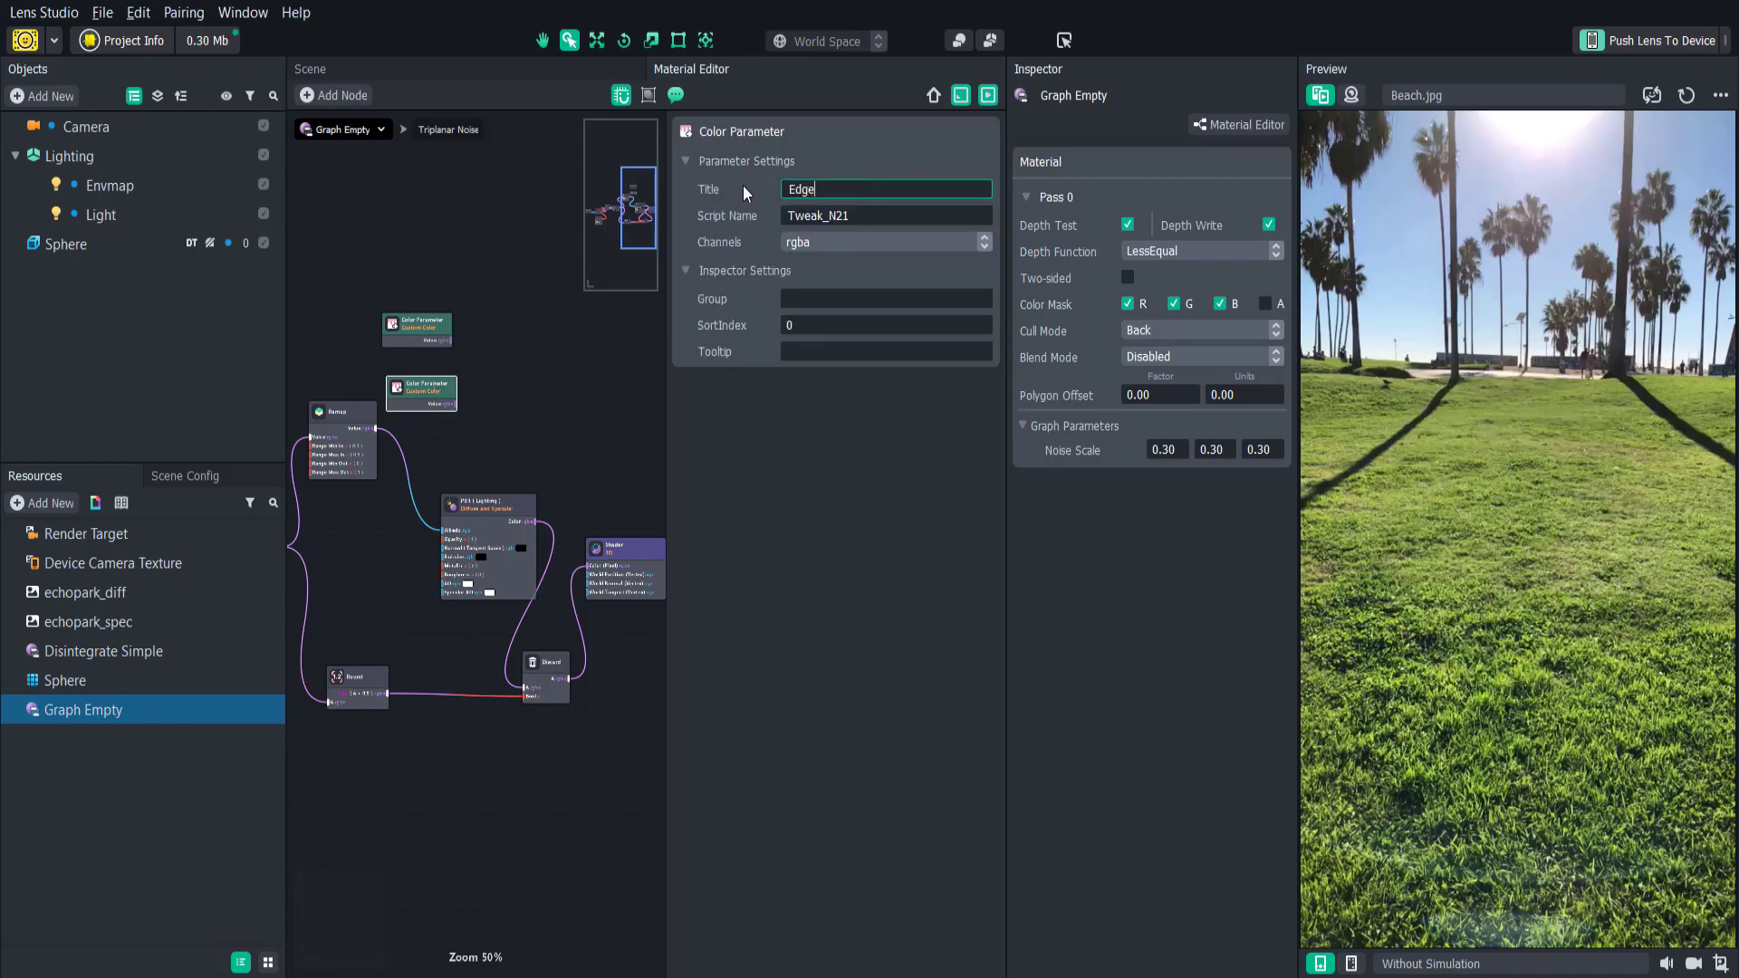
# - Add a Mix node blending Base into A and Edge into B with the Remap output as Ratio, and connect it to the PBR (Lighting) albedo
pyautogui.rightClick(529, 362)
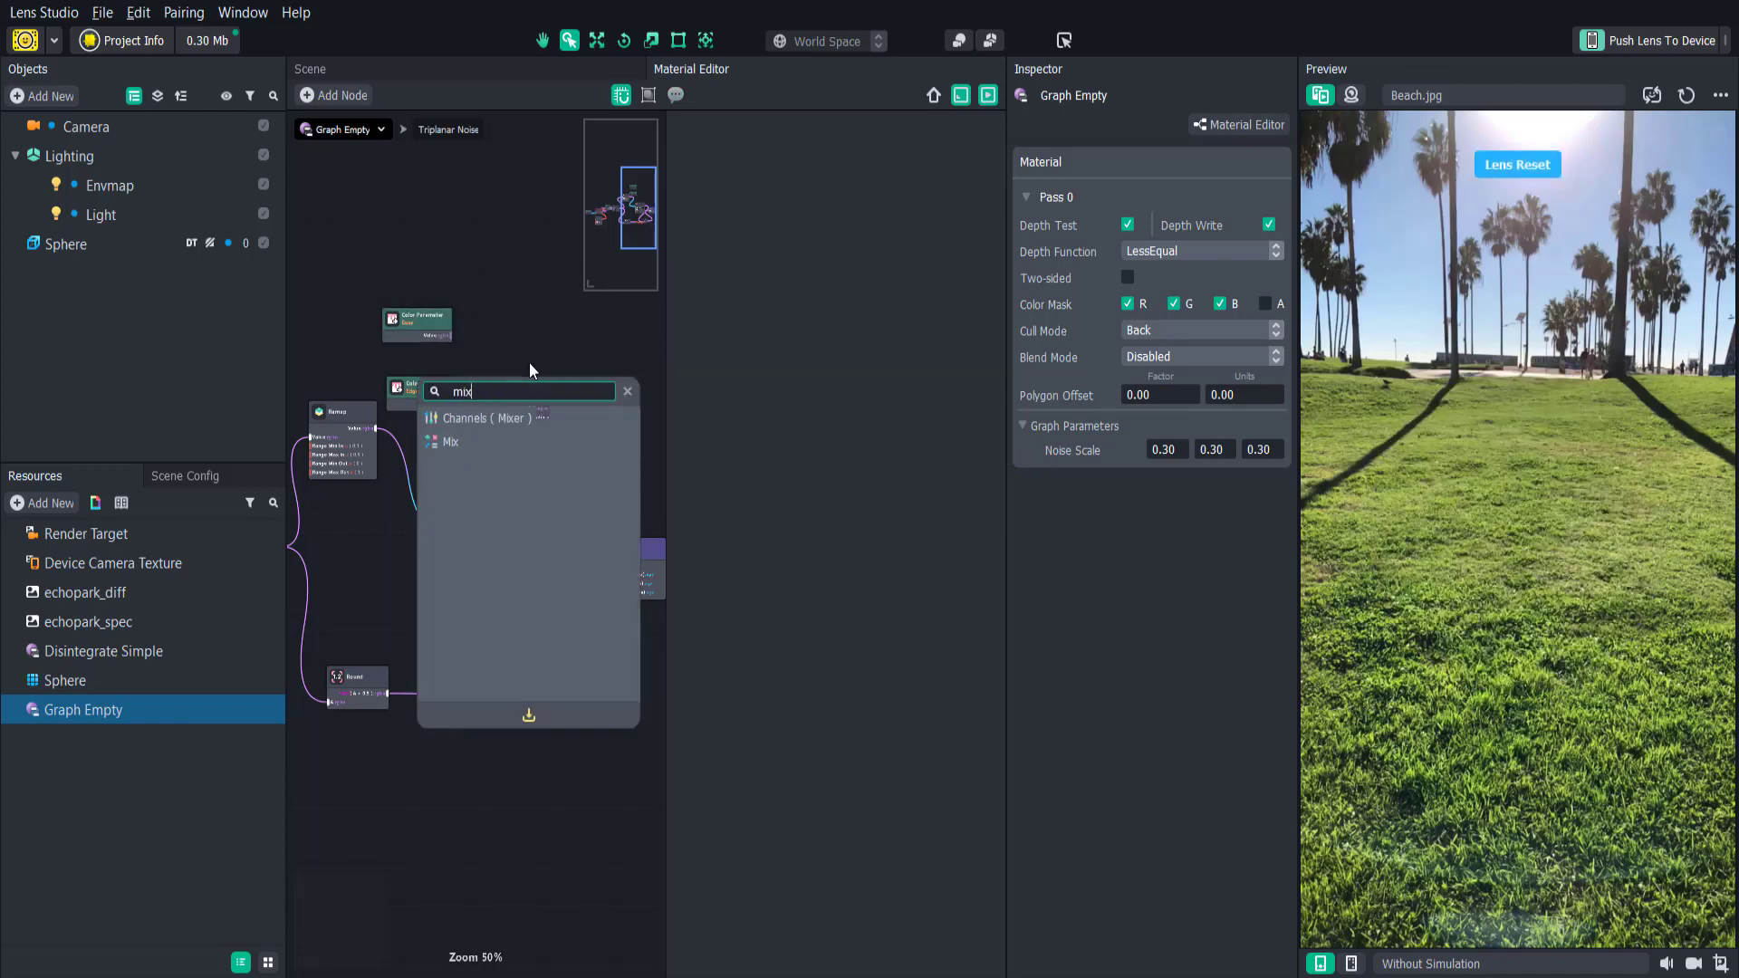
pyautogui.write('mix')
pyautogui.click(483, 441)
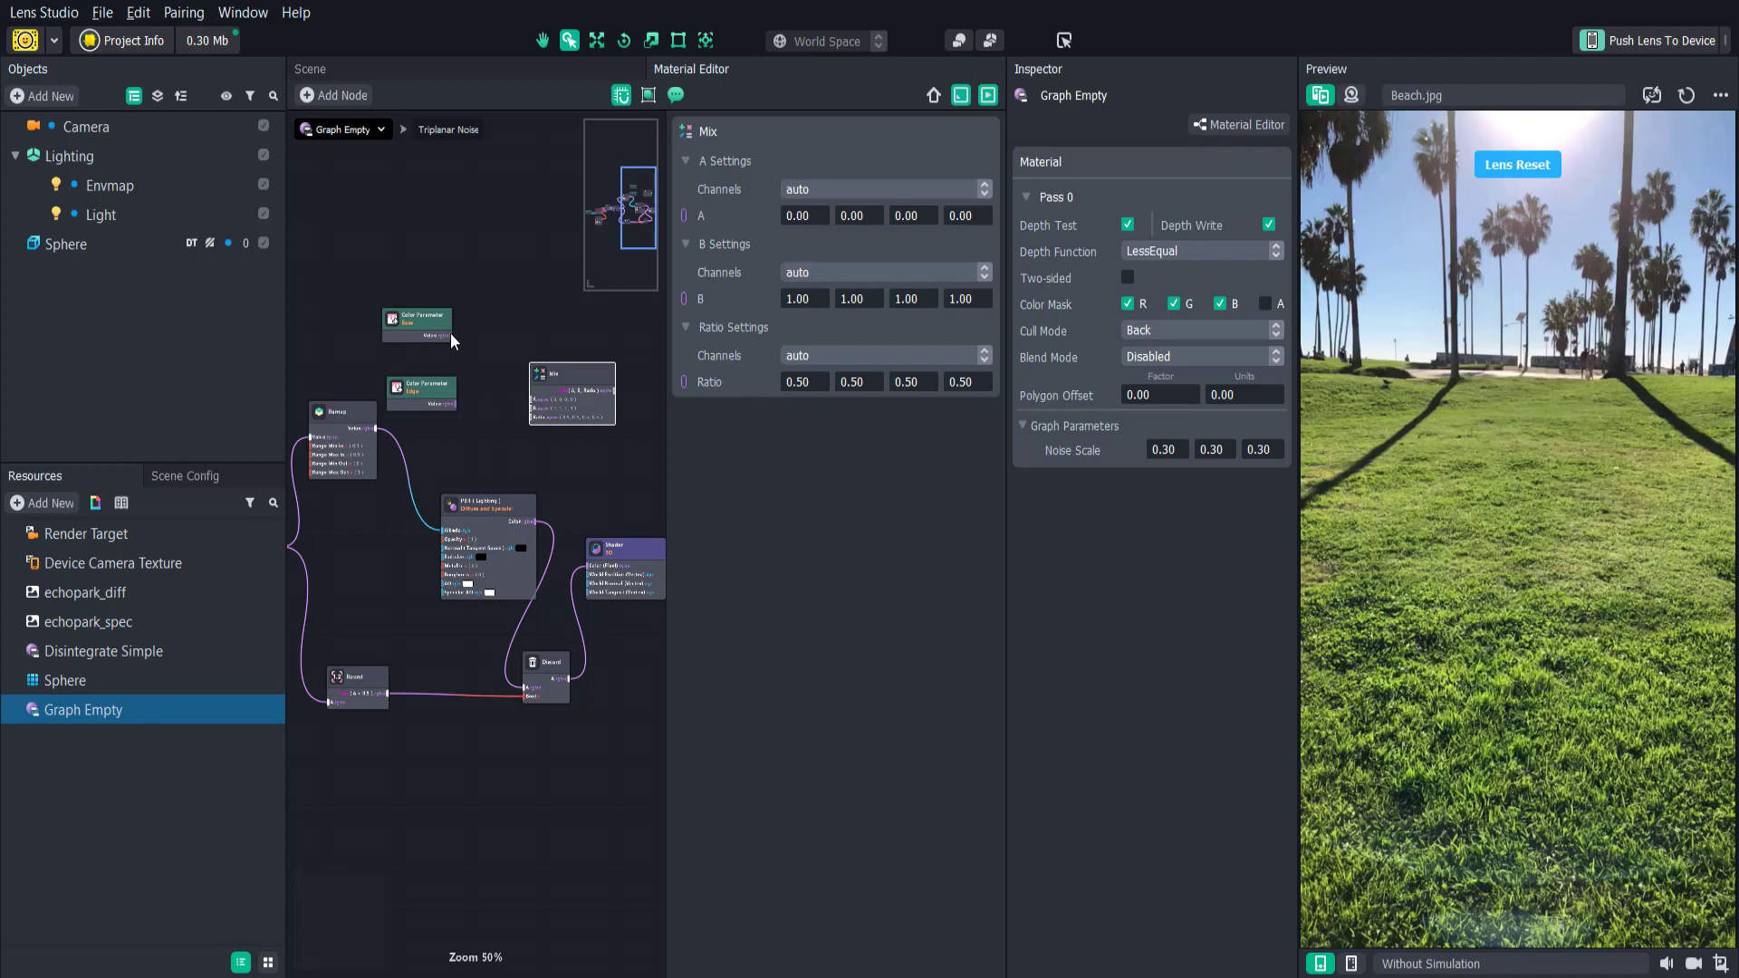
pyautogui.moveTo(450, 336); pyautogui.dragTo(492, 441)
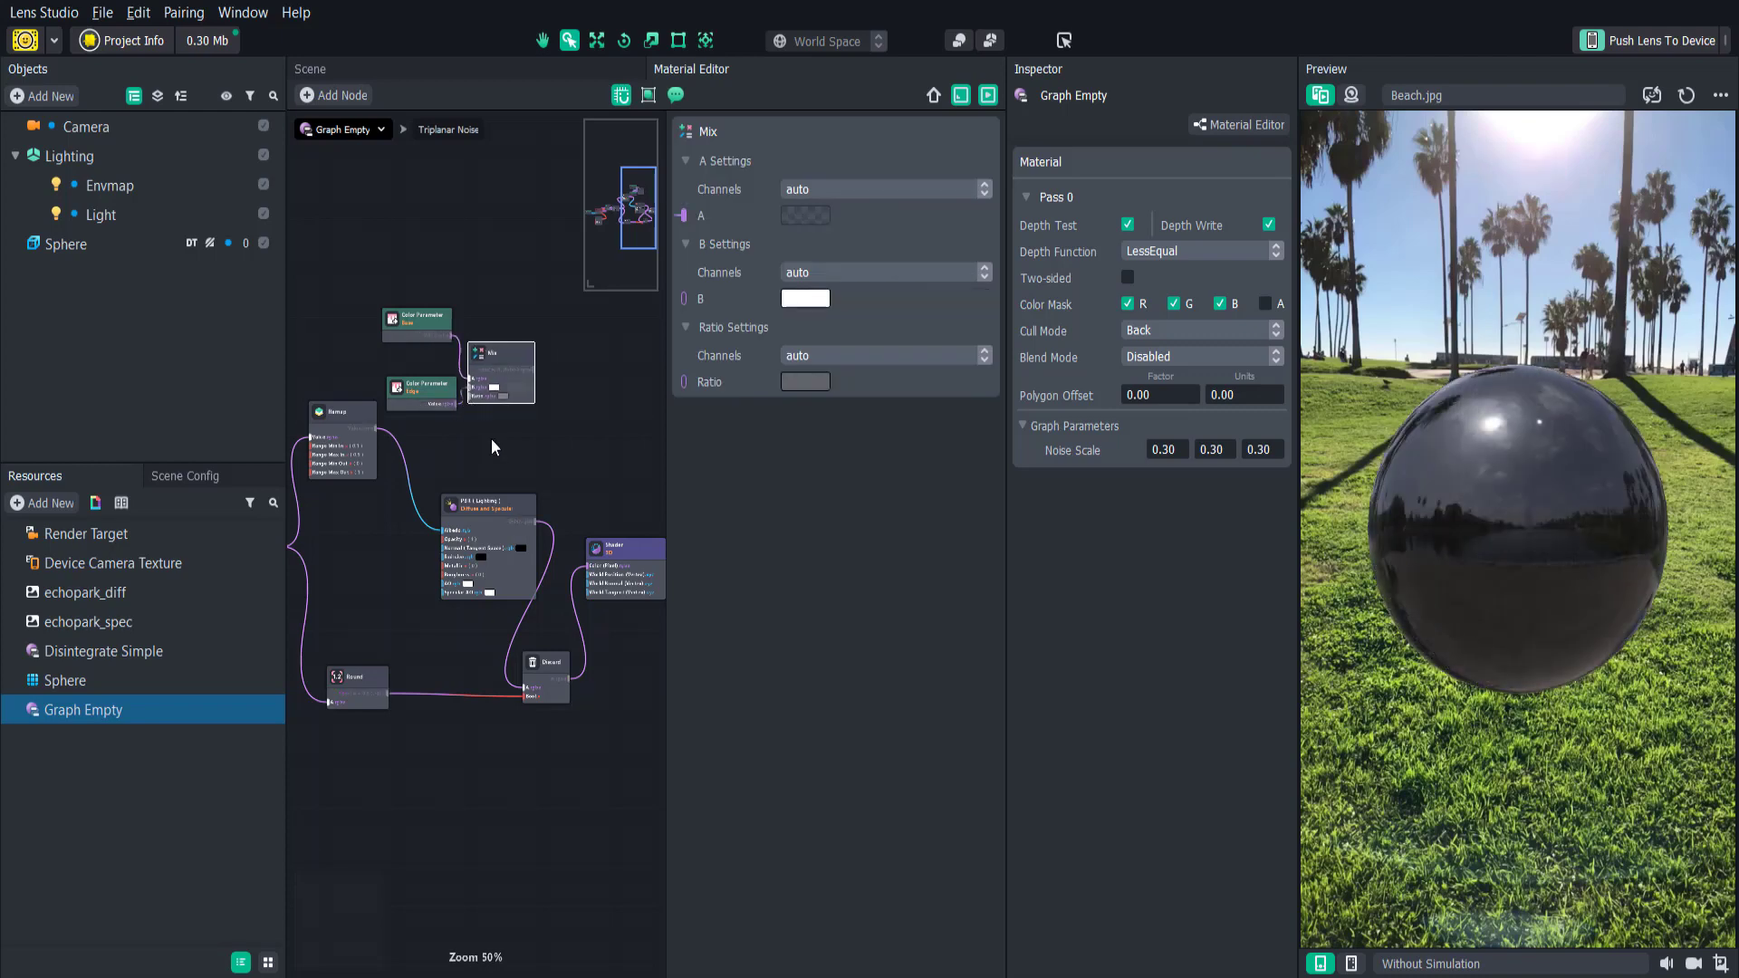
pyautogui.moveTo(462, 523)
pyautogui.mouseDown()
pyautogui.moveTo(417, 478)
pyautogui.moveTo(469, 397)
pyautogui.moveTo(427, 514)
pyautogui.moveTo(444, 530)
pyautogui.mouseUp()
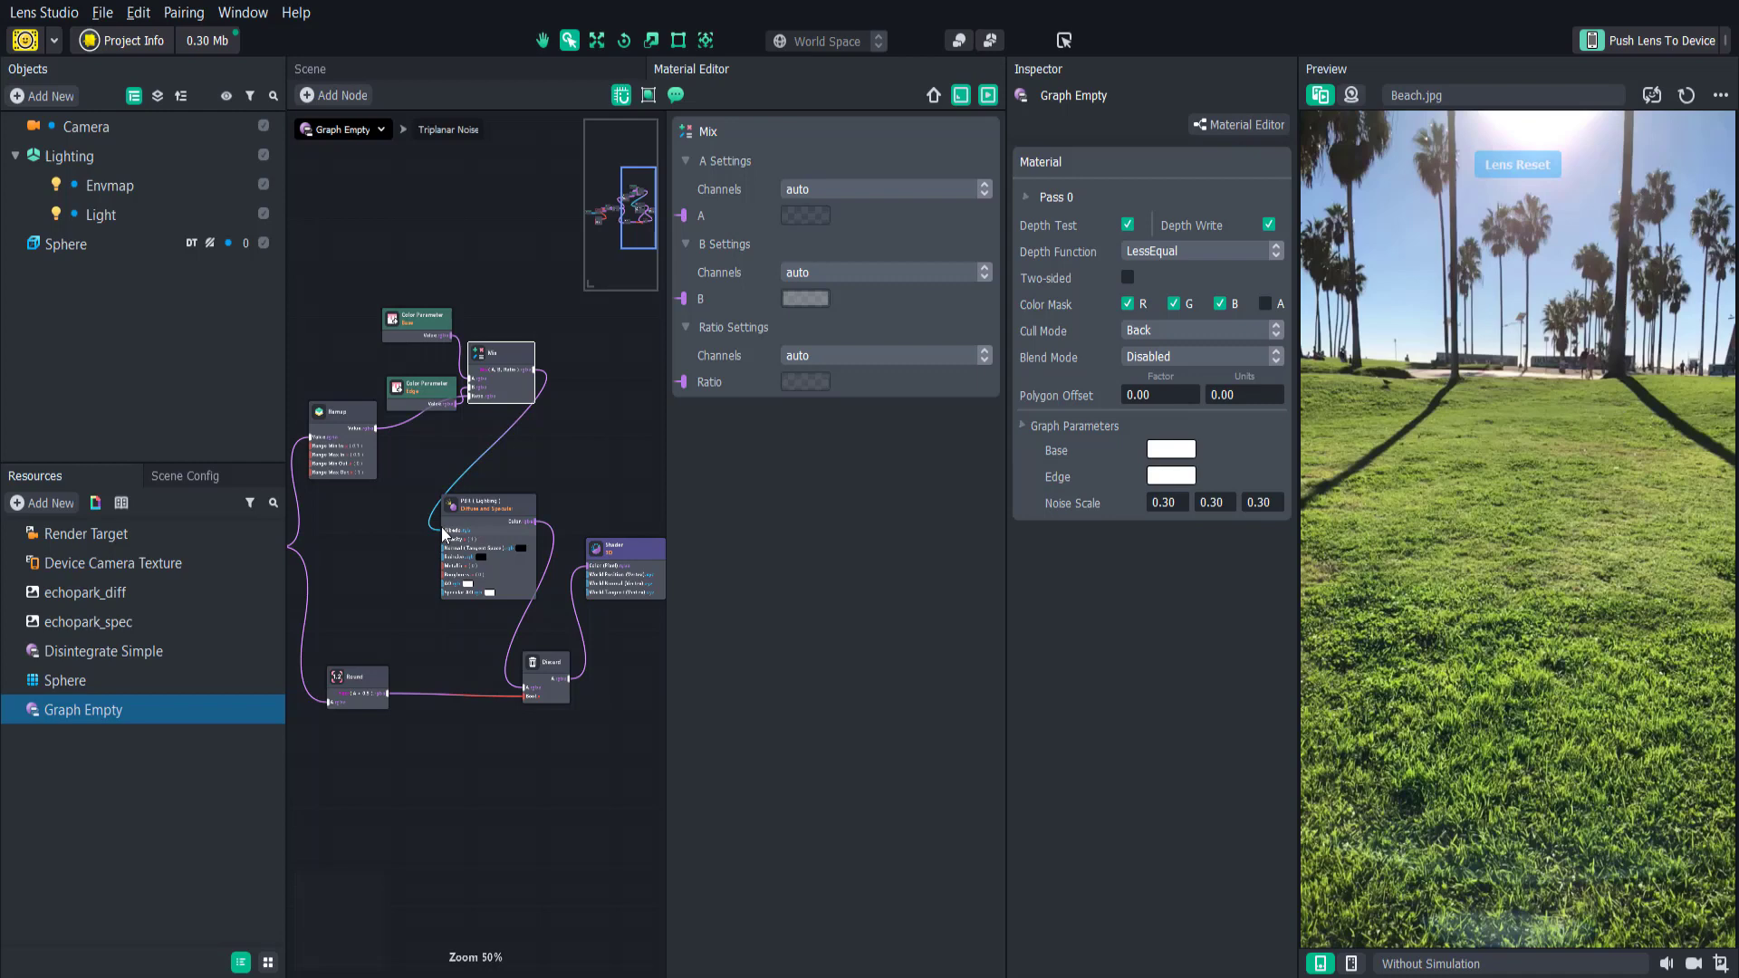
# - Set the material's Base color to blue #0055ff and its Edge color to green #55ff00
pyautogui.click(1171, 451)
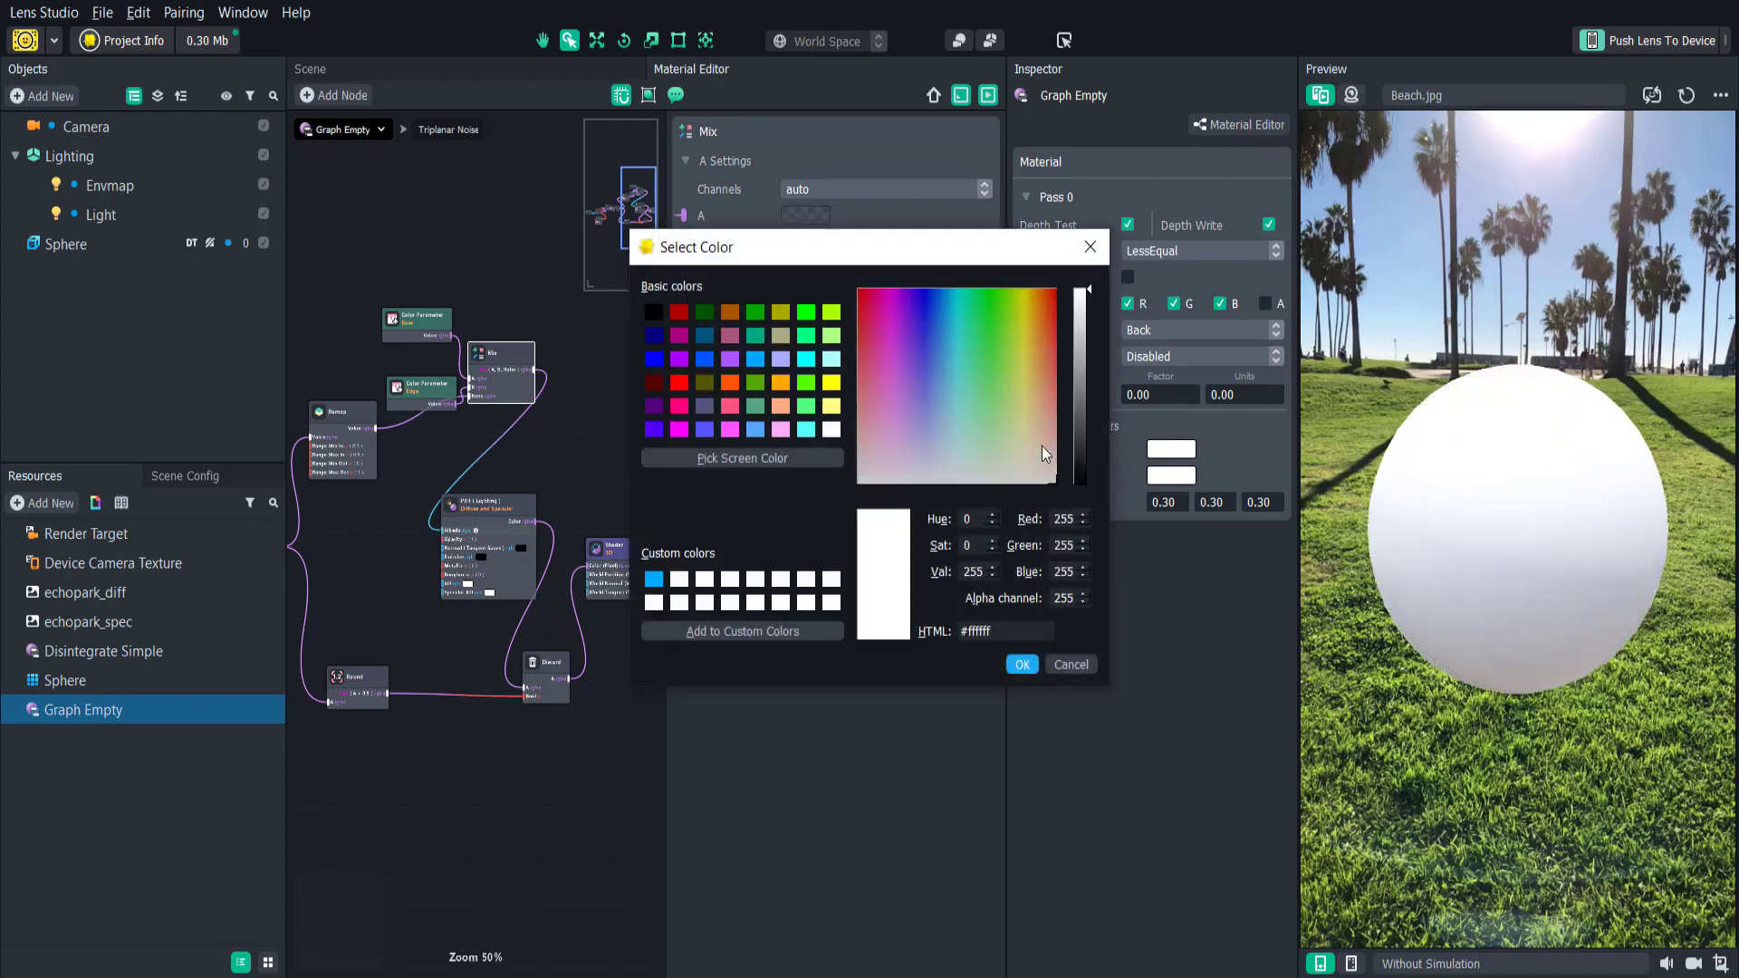
pyautogui.click(934, 293)
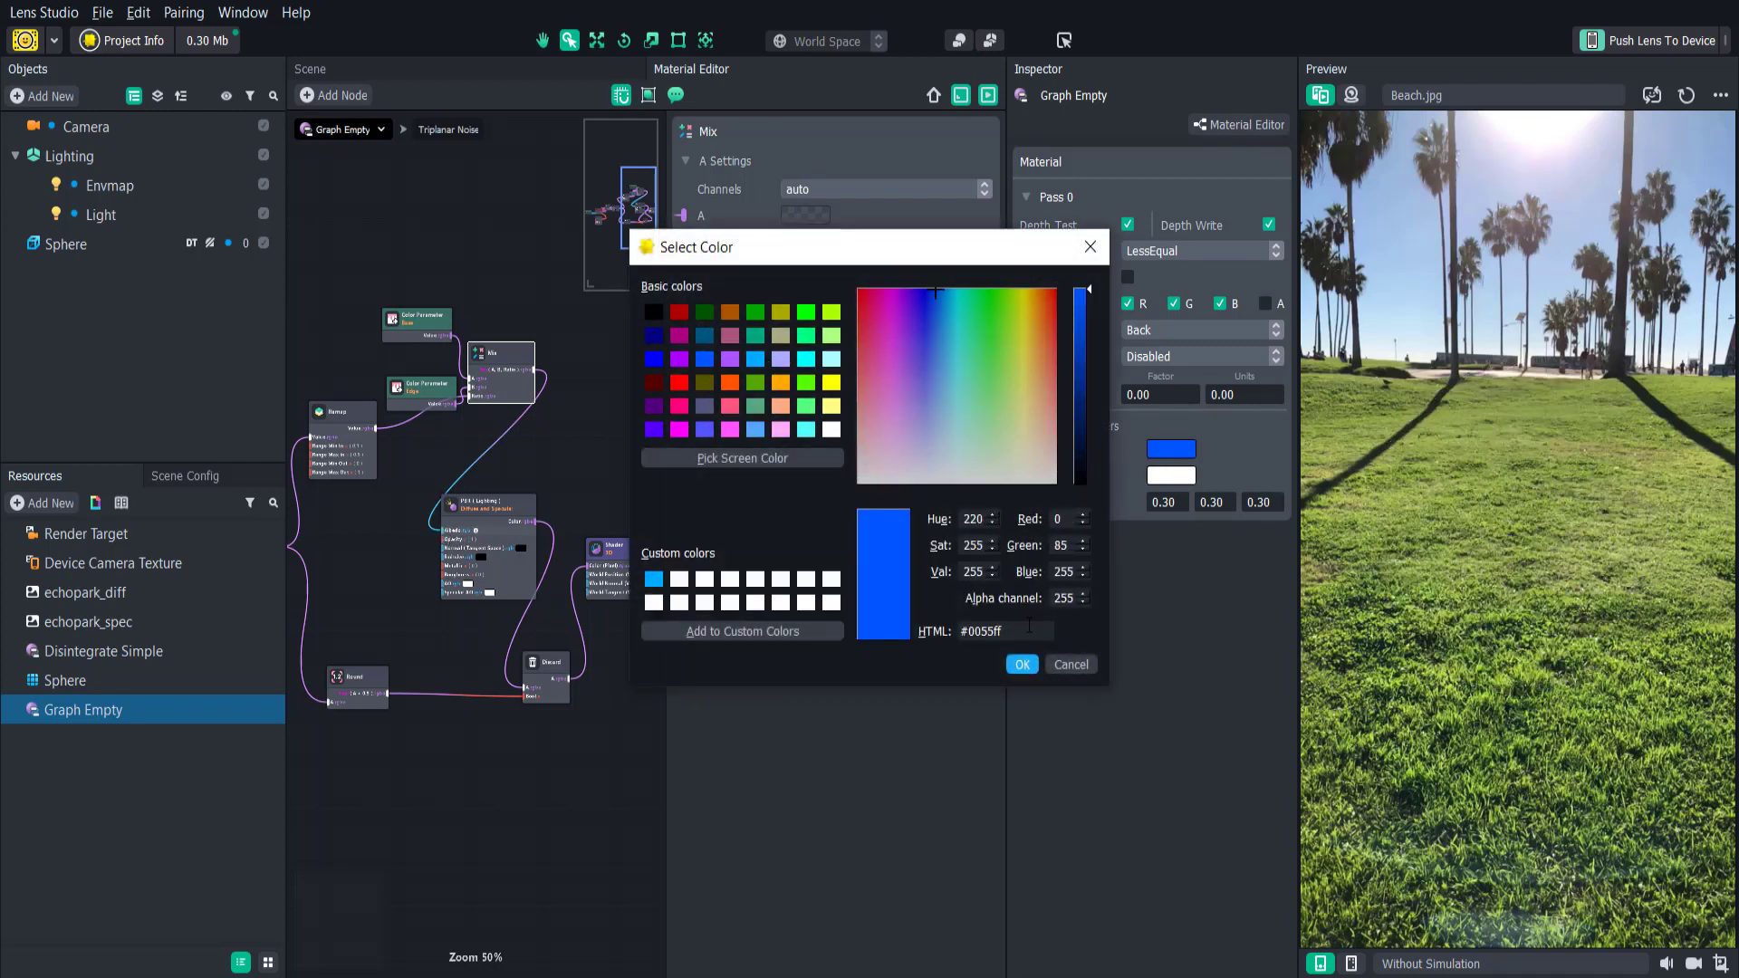
pyautogui.click(1022, 664)
pyautogui.click(1171, 476)
pyautogui.click(1001, 292)
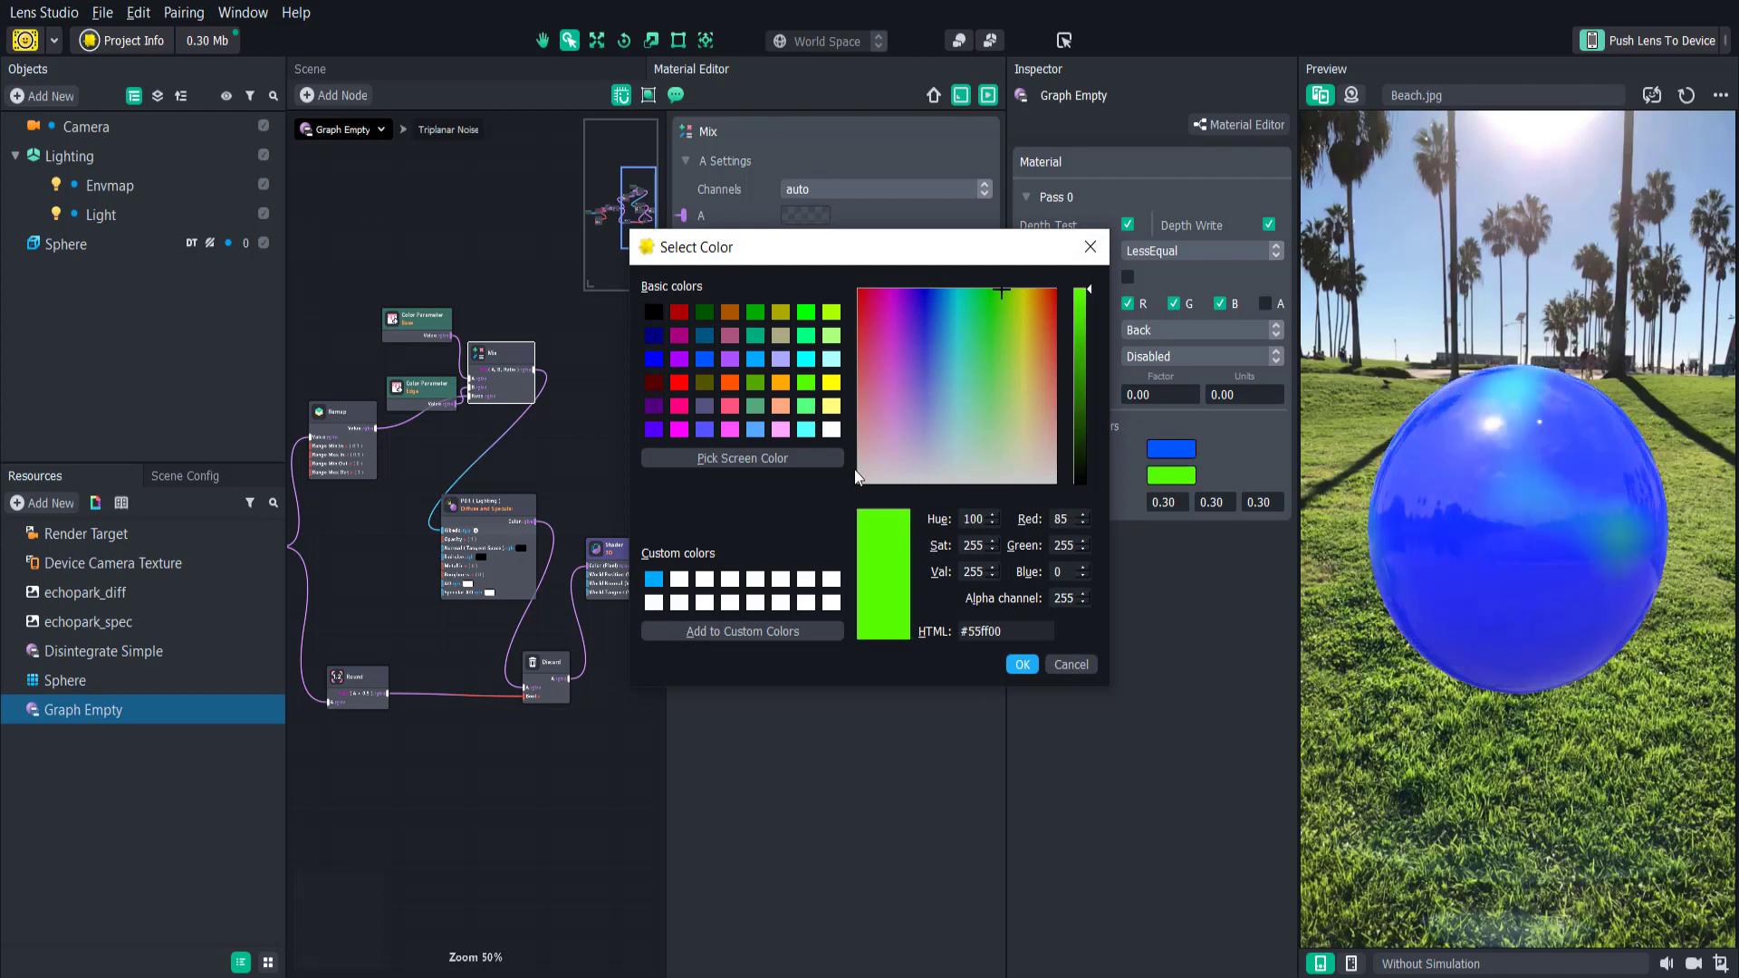
pyautogui.click(1012, 665)
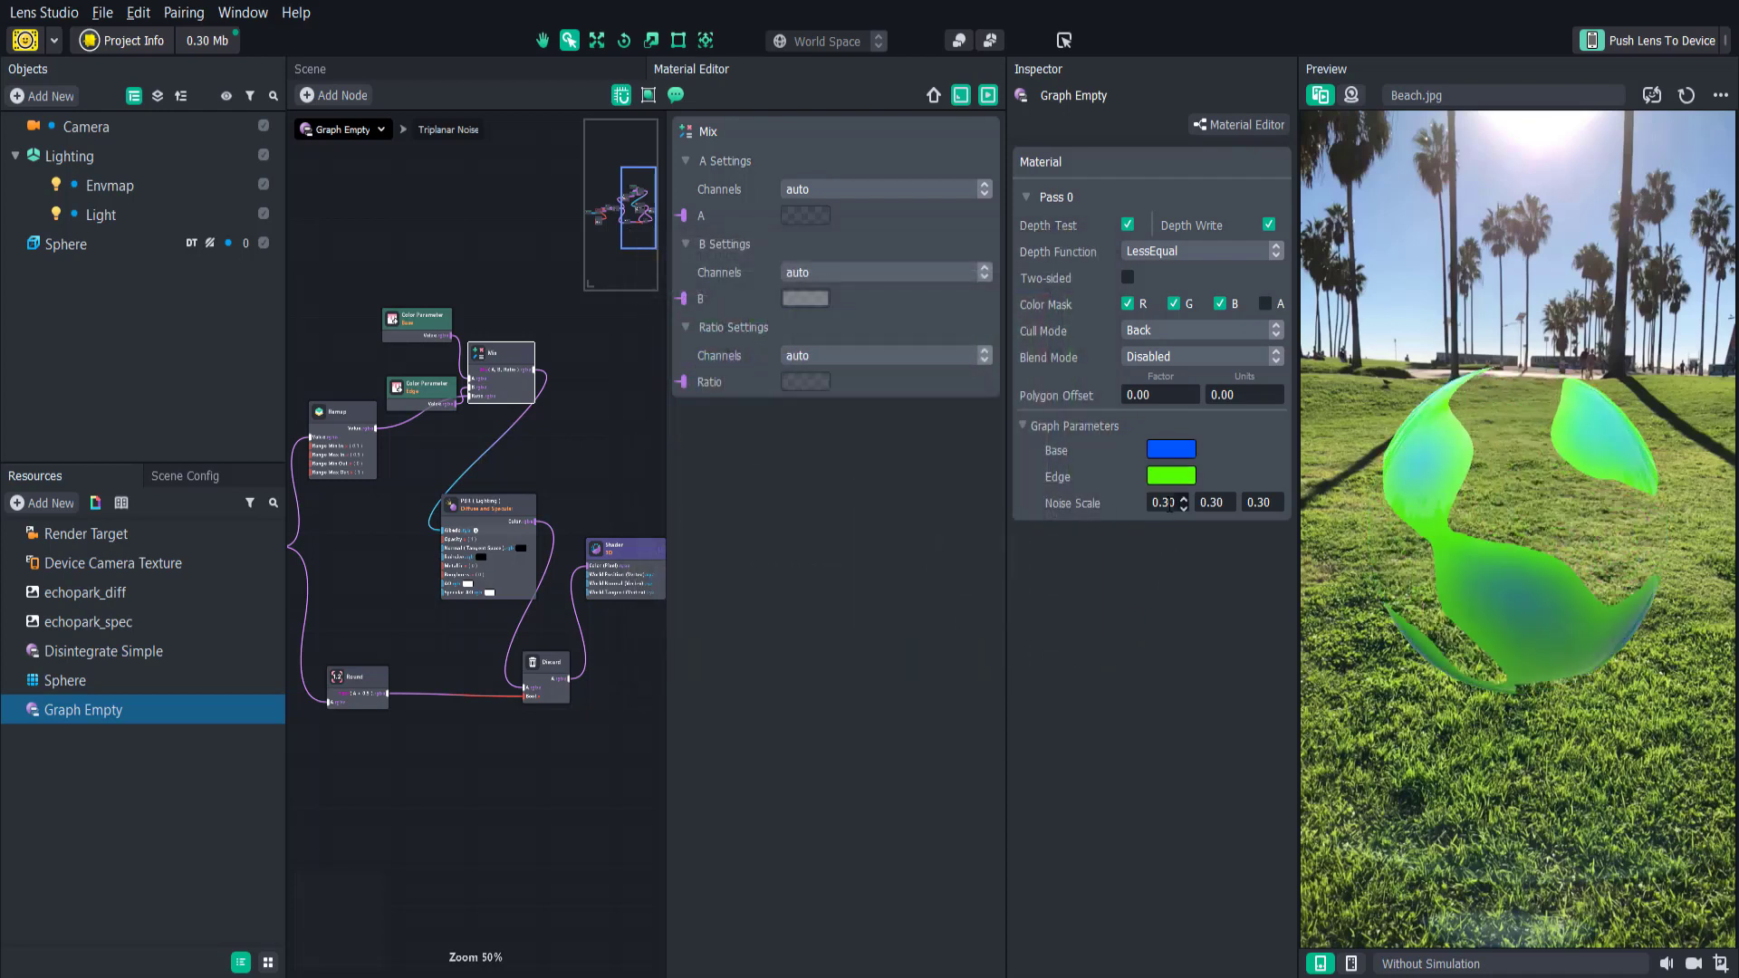
# - Set all three Noise Scale components of the material to 1.00
pyautogui.doubleClick(1169, 503)
pyautogui.write('1')
pyautogui.doubleClick(1216, 502)
pyautogui.write('1')
pyautogui.doubleClick(1258, 504)
pyautogui.write('10')
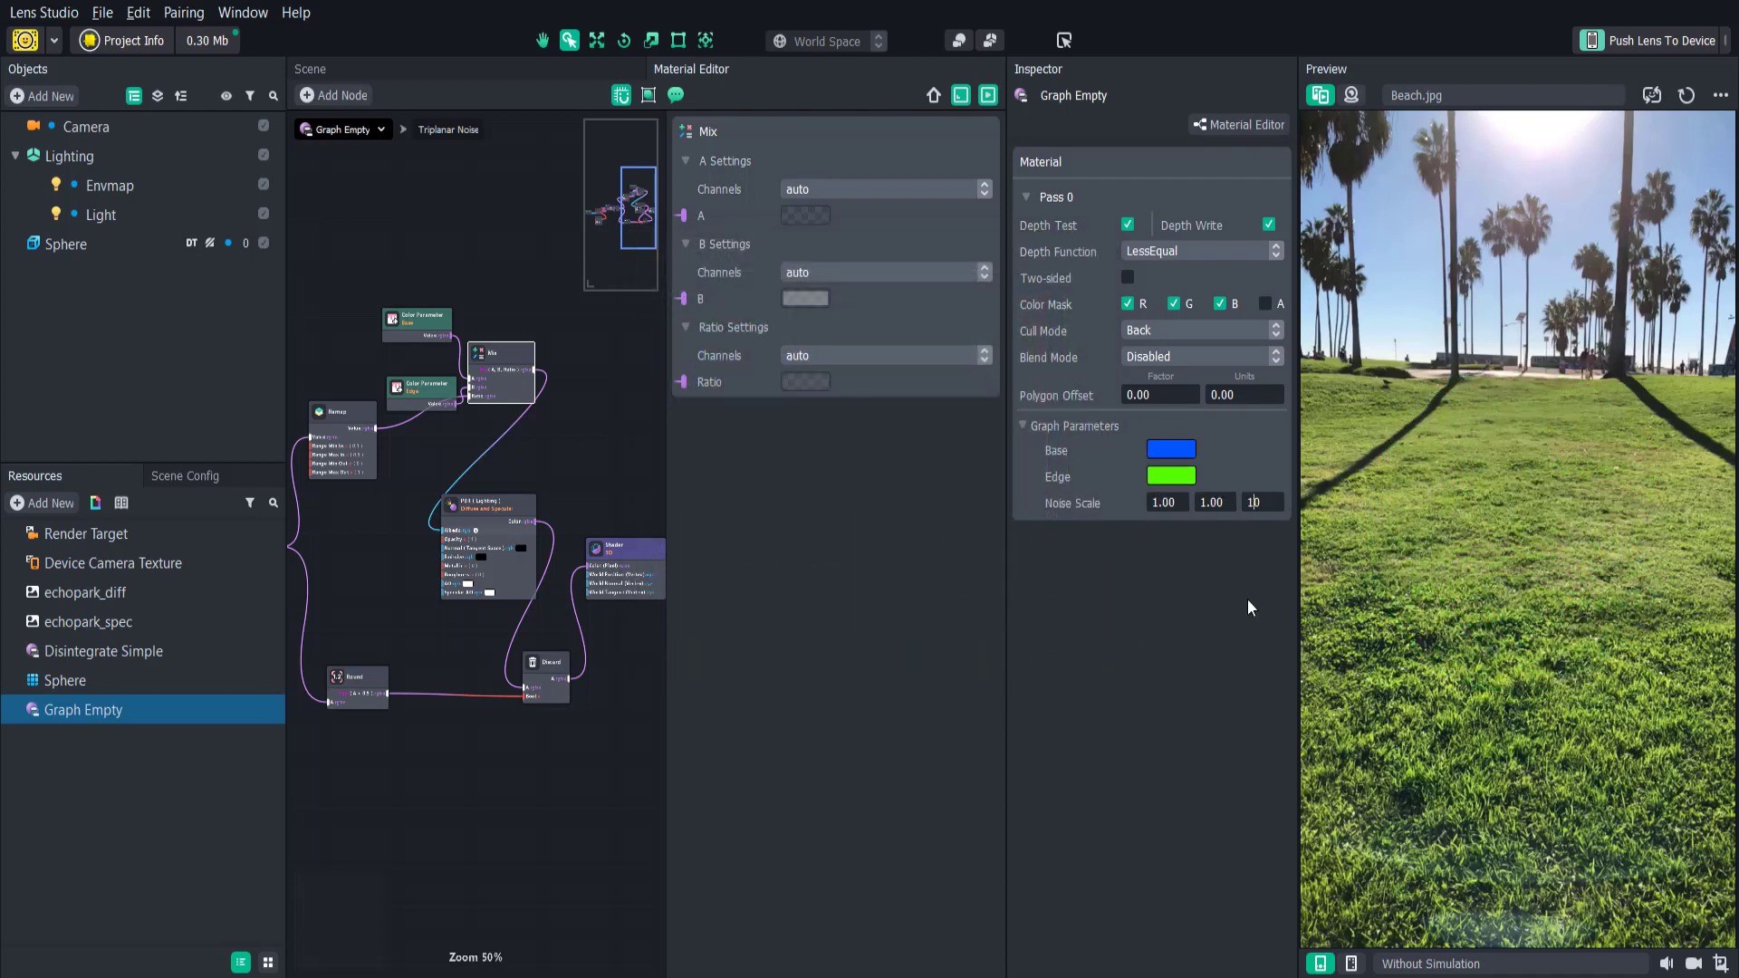
pyautogui.press('Return')
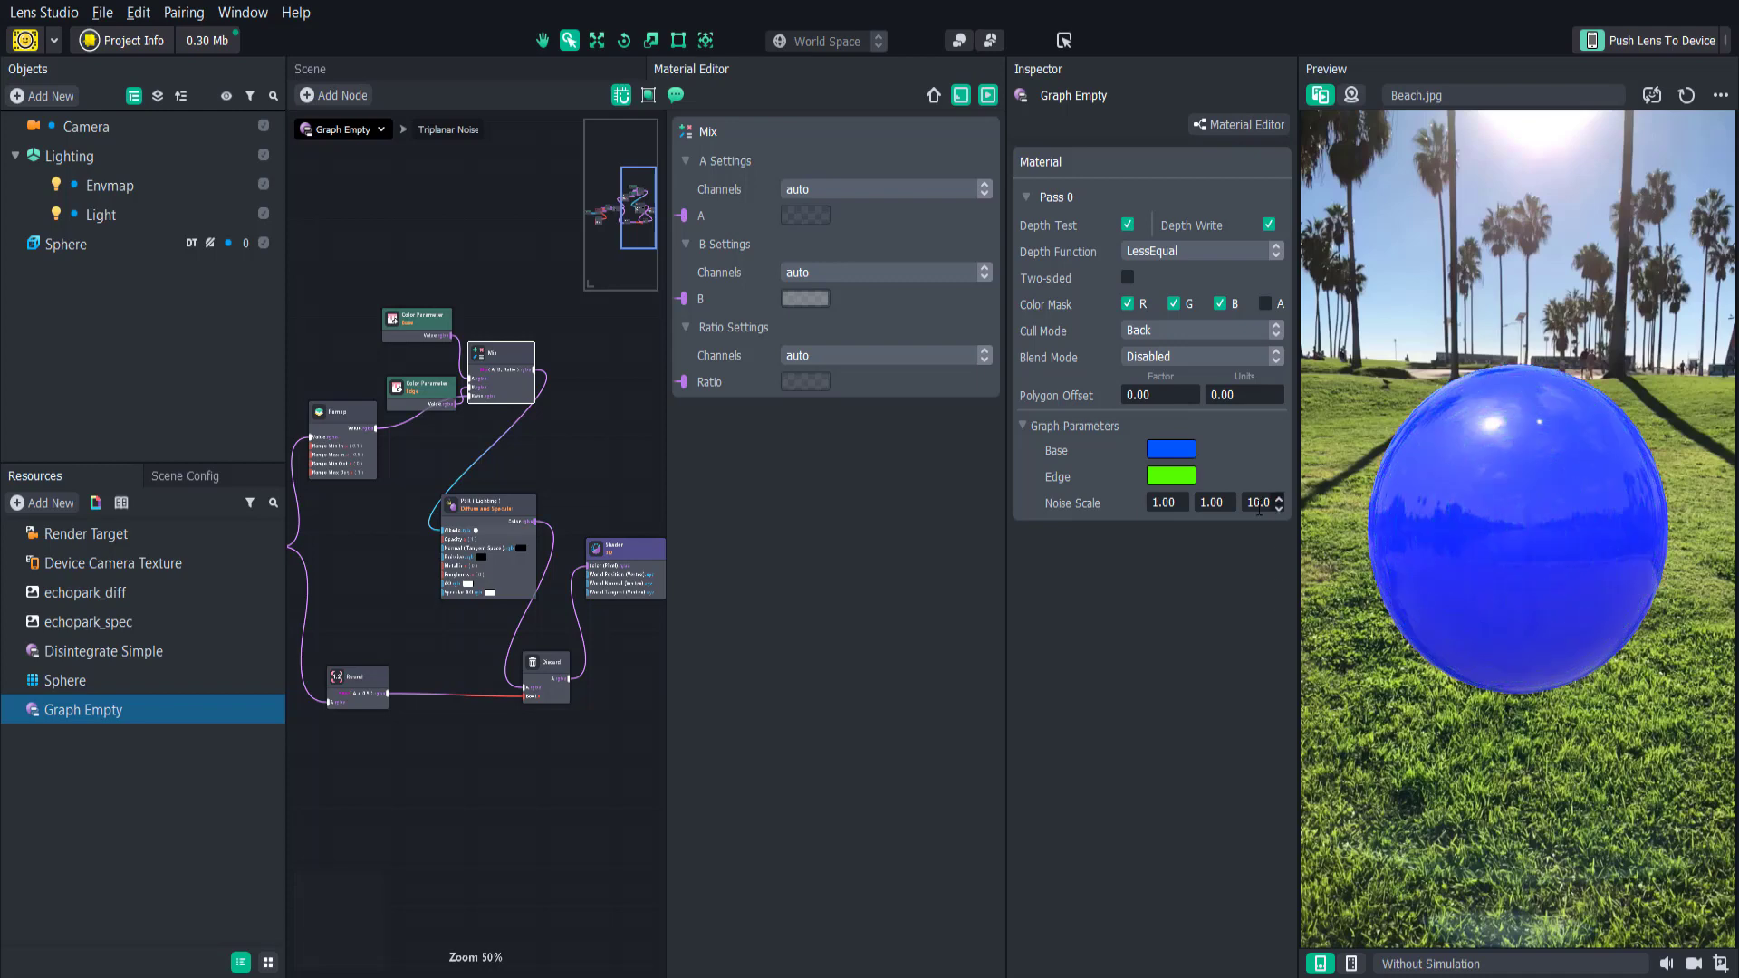
pyautogui.press('BackSpace')
pyautogui.press('BackSpace')
pyautogui.press('Return')
pyautogui.click(1251, 580)
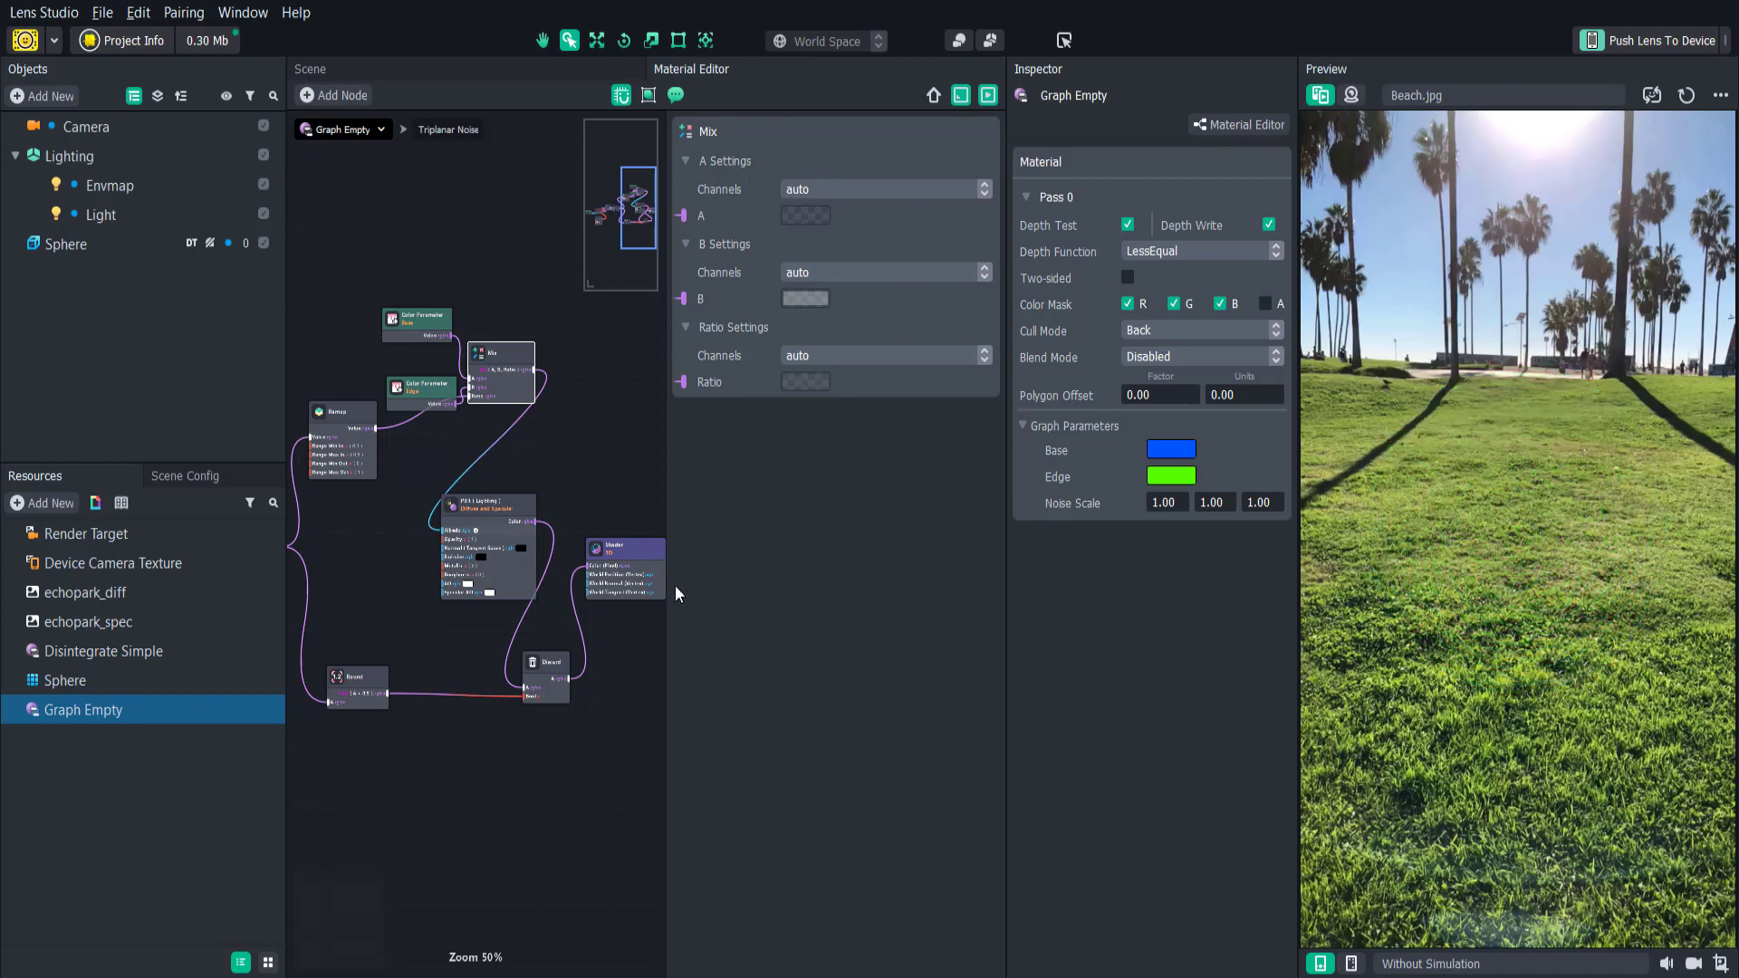
# - Widen the node graph area over the node settings to view the complete disintegration graph beside the sphere preview
pyautogui.moveTo(676, 593); pyautogui.dragTo(1008, 590)
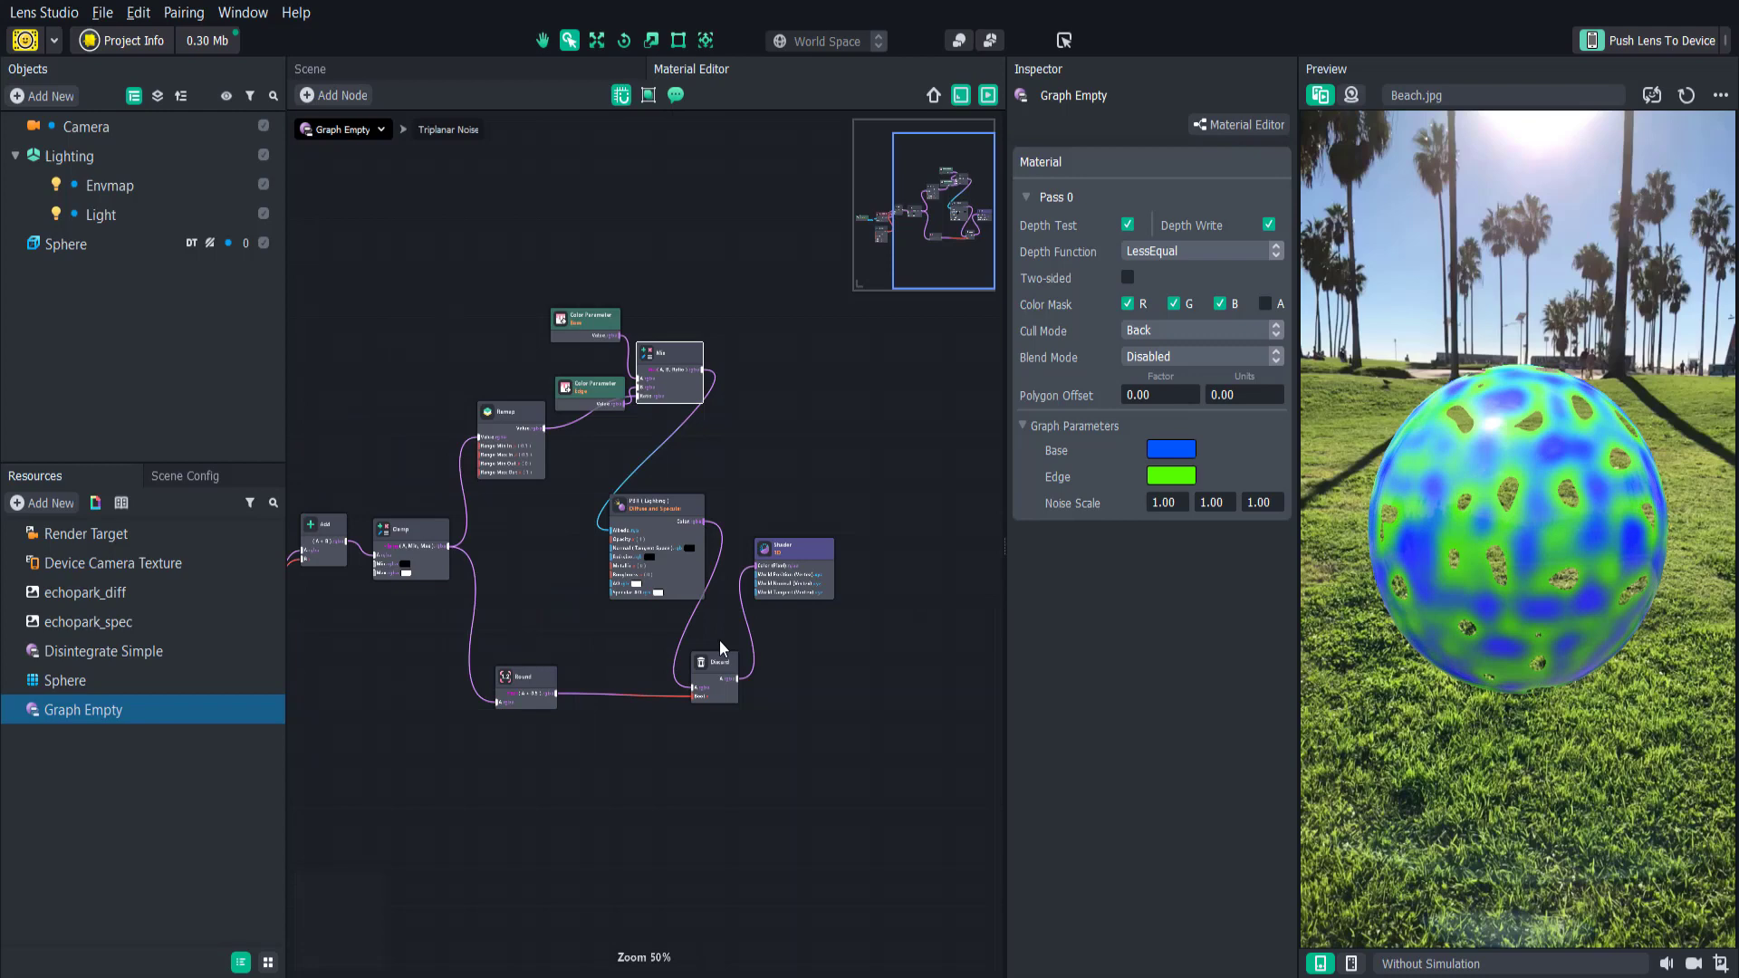
pyautogui.moveTo(720, 641); pyautogui.dragTo(883, 676, button='middle')
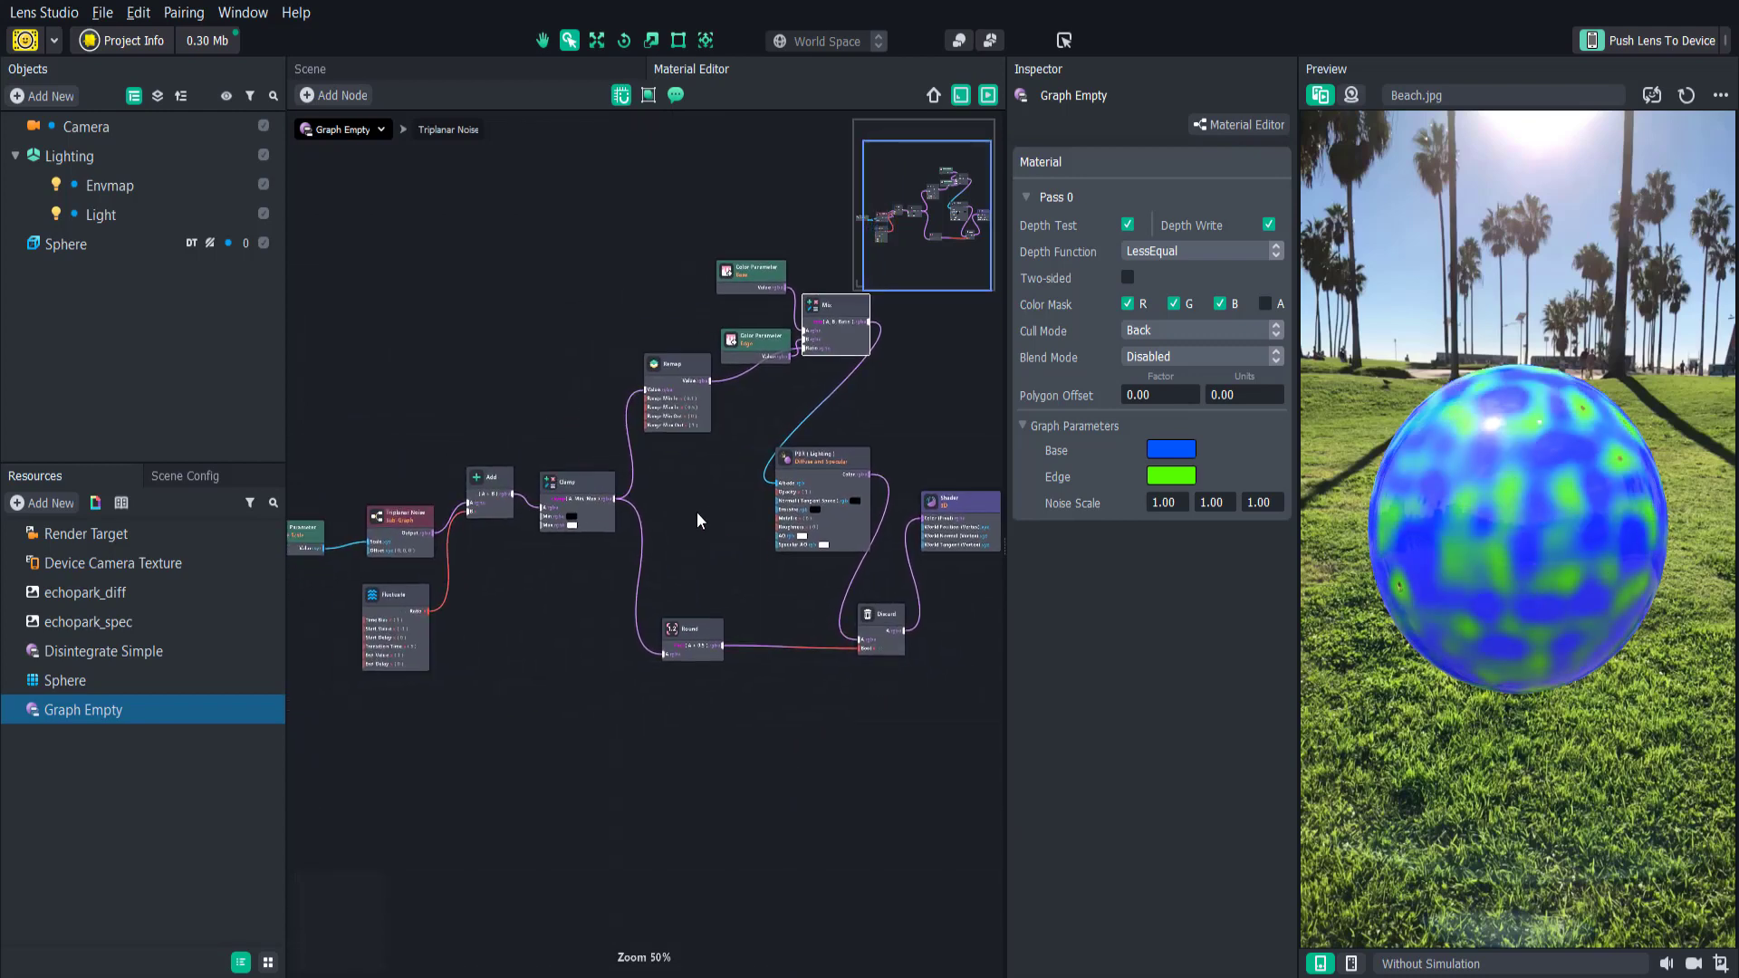